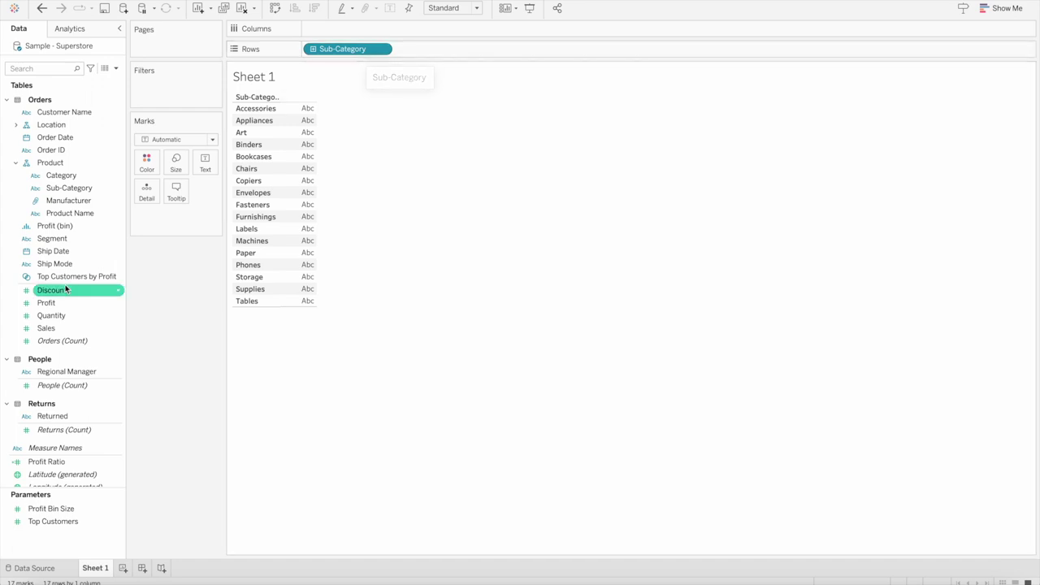
Create a calculated field called Zero with the formula 0
{"action": "left_click", "coordinate": [116, 71]}
{"action": "left_click", "coordinate": [104, 70]}
{"action": "left_click", "coordinate": [115, 70]}
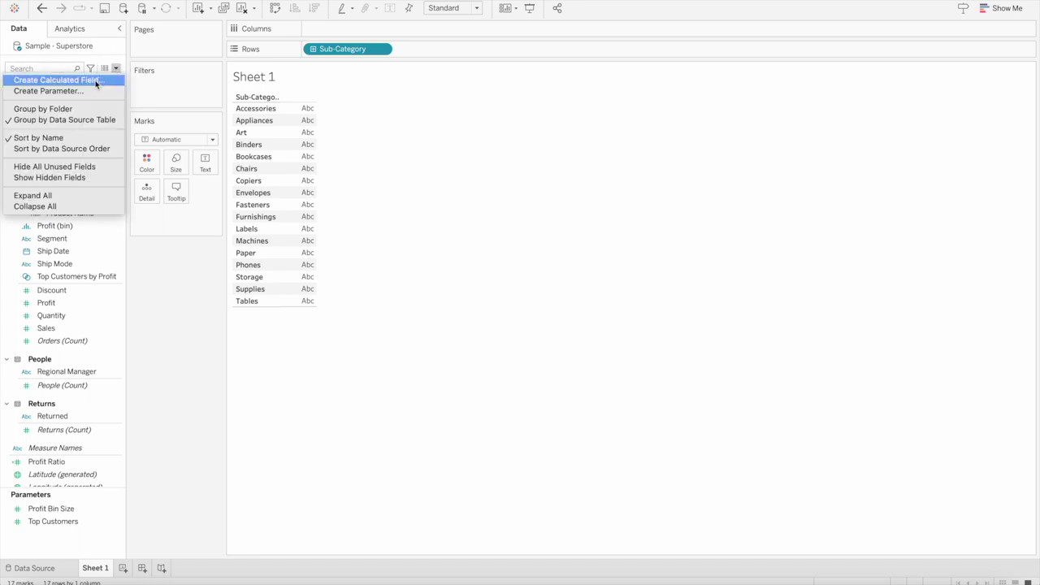
{"action": "left_click", "coordinate": [93, 80]}
{"action": "left_click", "coordinate": [424, 245]}
{"action": "type", "text": "0"}
{"action": "double_click", "coordinate": [427, 194]}
{"action": "type", "text": "Zero"}
{"action": "left_click", "coordinate": [636, 358]}
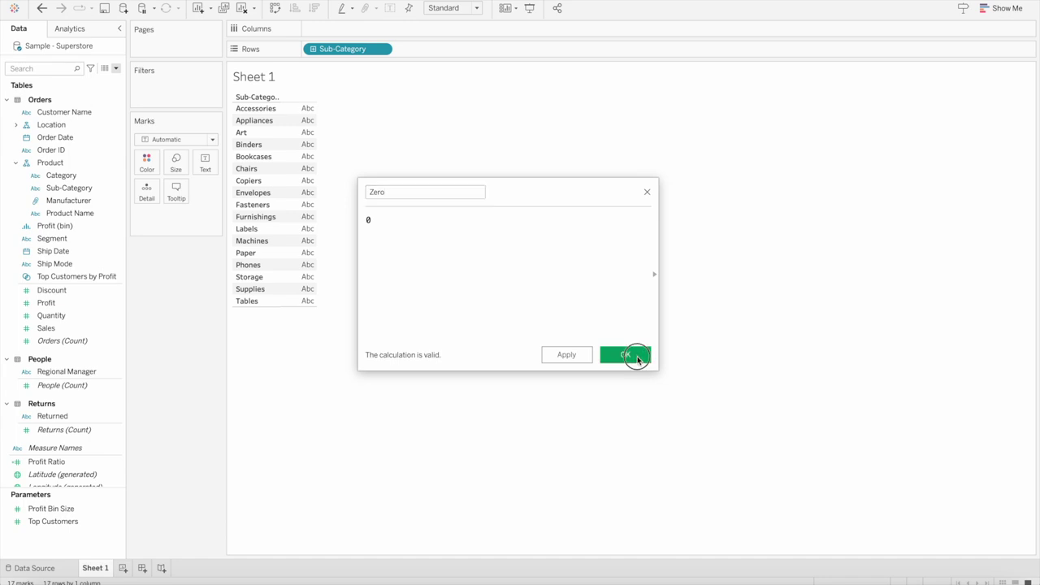
Create a calculated field called One with the formula 1
{"action": "left_click", "coordinate": [116, 68]}
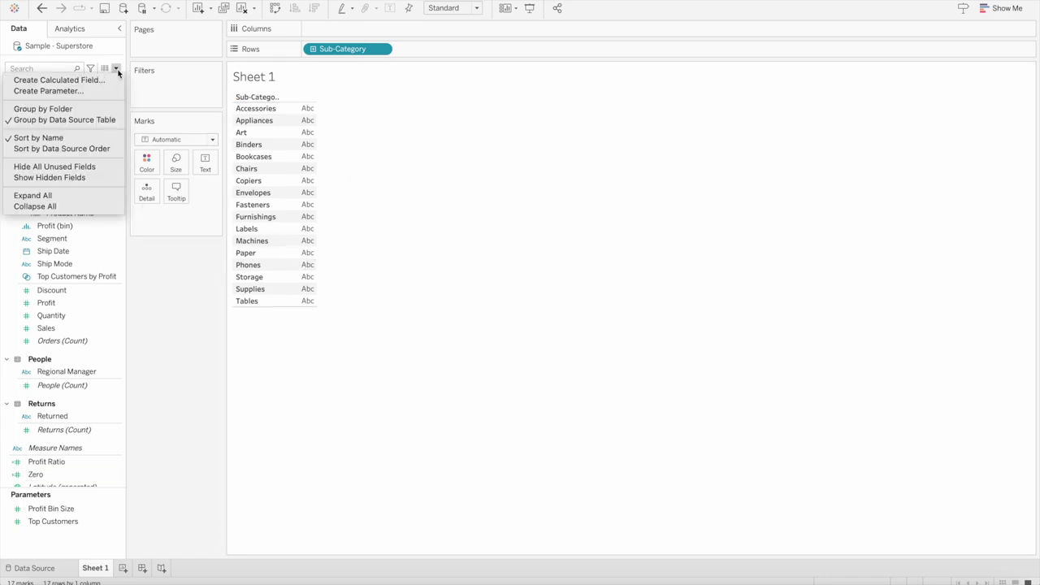
{"action": "left_click", "coordinate": [101, 79]}
{"action": "left_click", "coordinate": [411, 235]}
{"action": "type", "text": "1"}
{"action": "left_click", "coordinate": [368, 193]}
{"action": "type", "text": "O"}
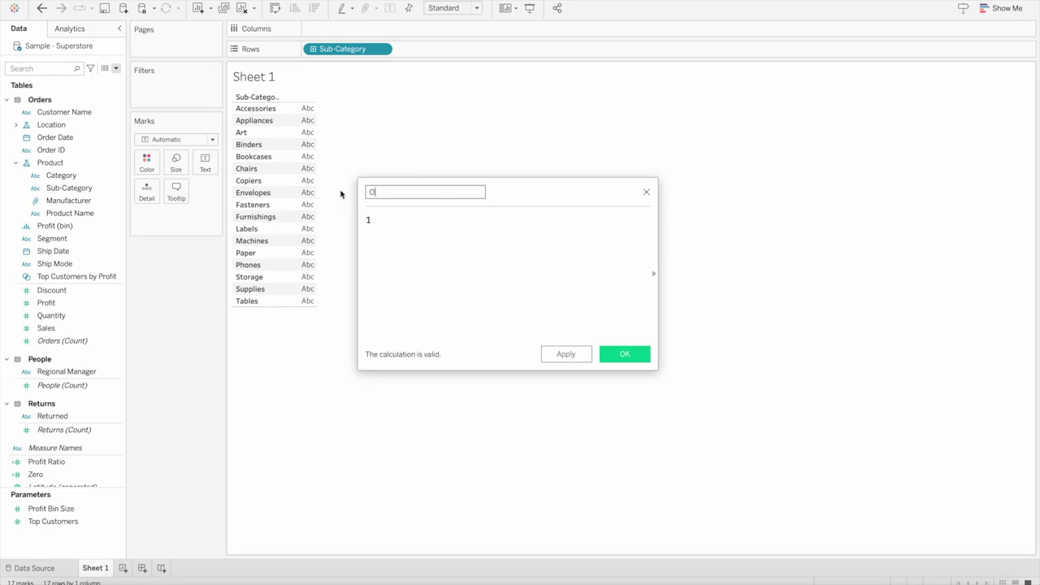
{"action": "left_click", "coordinate": [625, 356]}
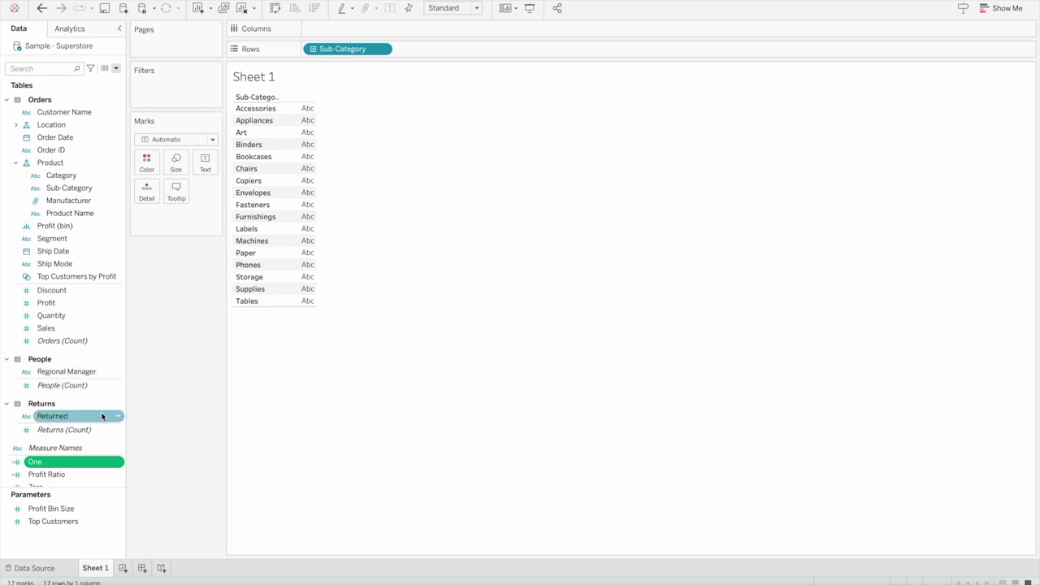
Place Measure Values on Columns and remove every measure from it except SUM(One) and SUM(Zero)
{"action": "scroll", "coordinate": [104, 415], "scroll_direction": "down", "scroll_amount": 3}
{"action": "left_click_drag", "start_coordinate": [69, 474], "coordinate": [365, 28]}
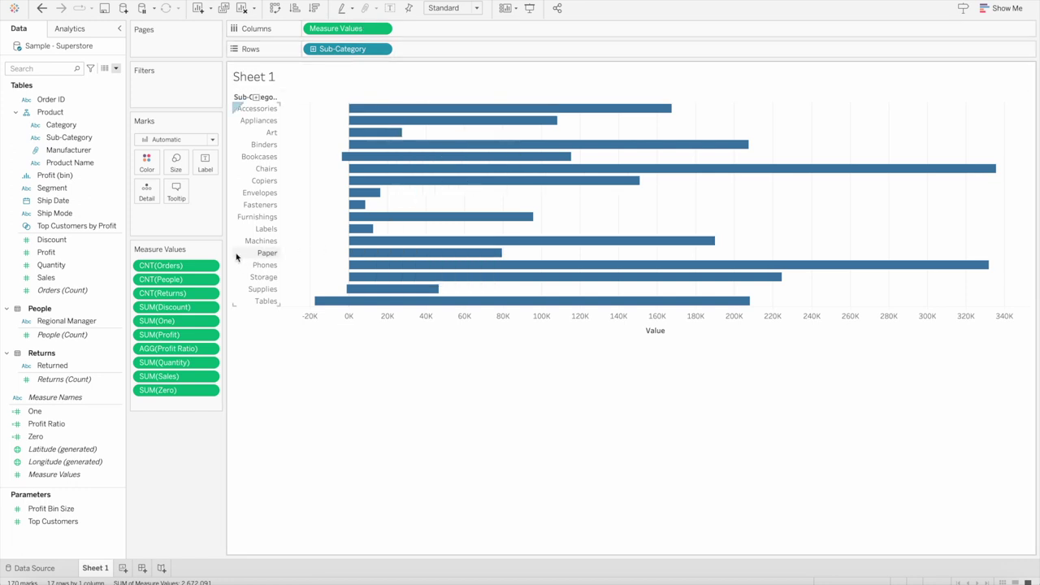
{"action": "left_click", "coordinate": [188, 267]}
{"action": "left_click", "coordinate": [177, 308], "text": "shift"}
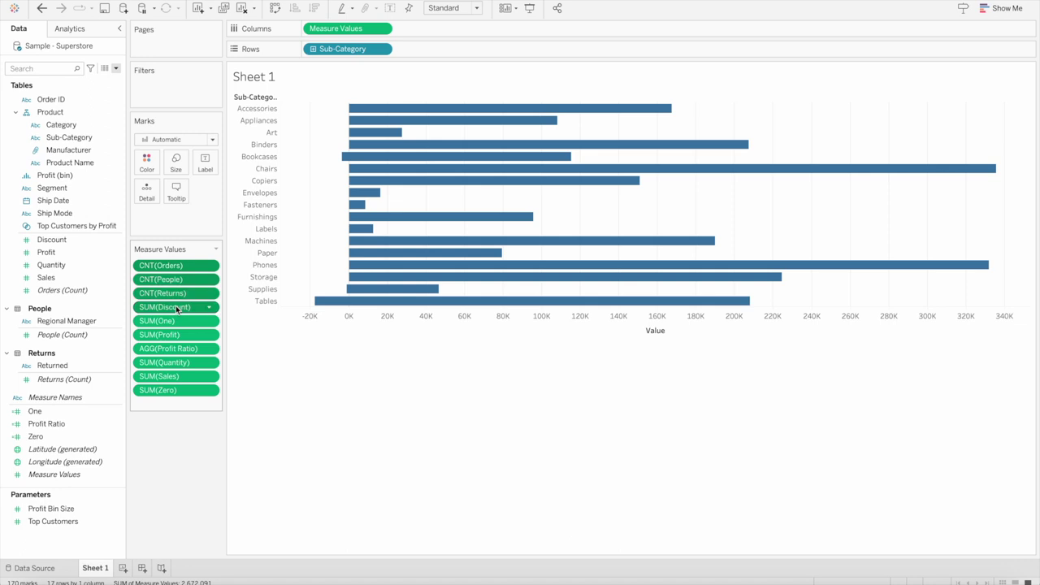
{"action": "key", "text": "Delete"}
{"action": "left_click", "coordinate": [174, 286]}
{"action": "left_click", "coordinate": [174, 327], "text": "shift"}
{"action": "key", "text": "Delete"}
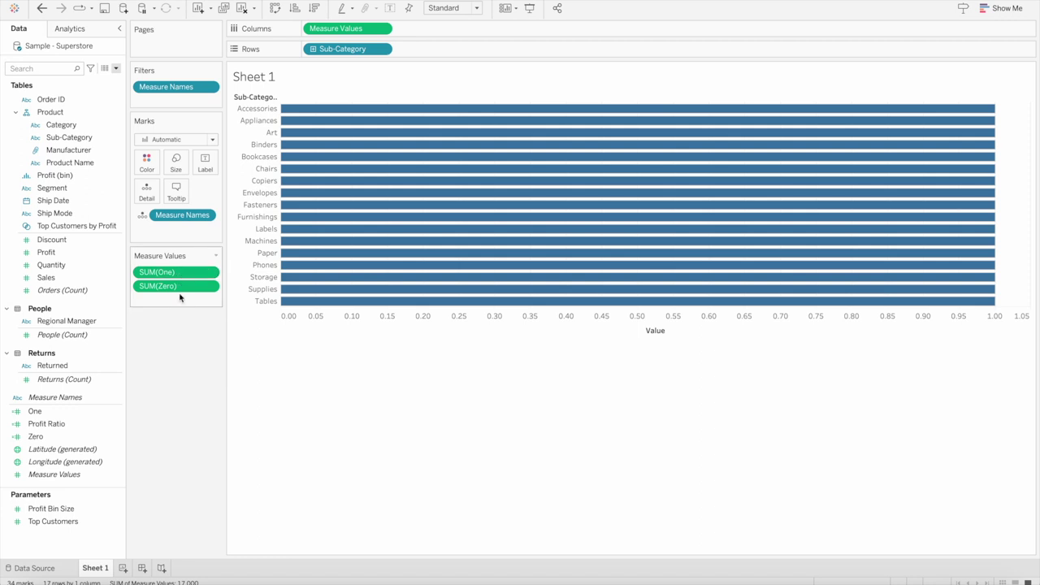
{"action": "left_click", "coordinate": [285, 328]}
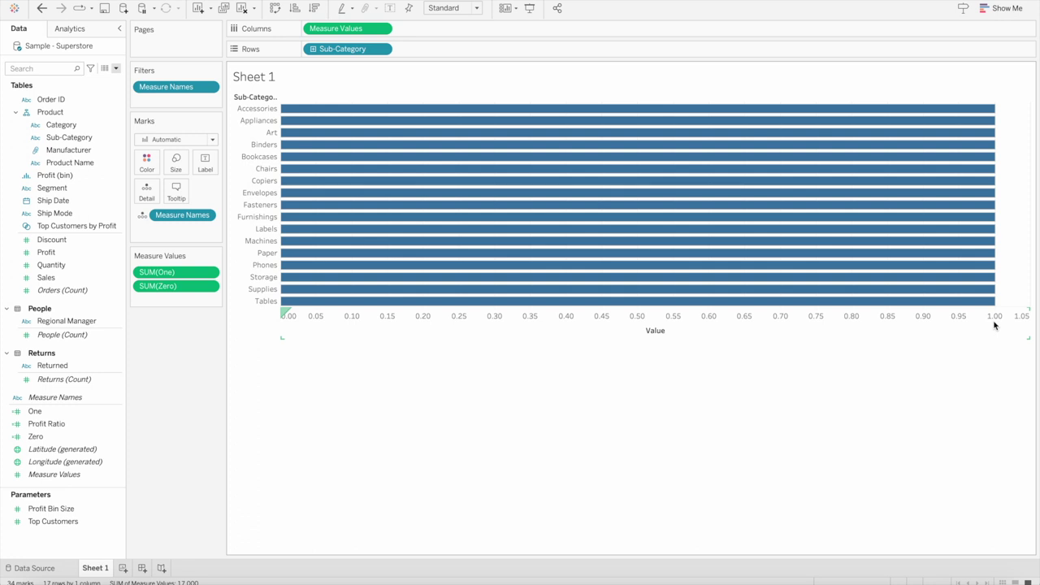
Change the mark type to Line and add a Measure Names field to Path to connect zero and one per sub-category
{"action": "left_click", "coordinate": [211, 142]}
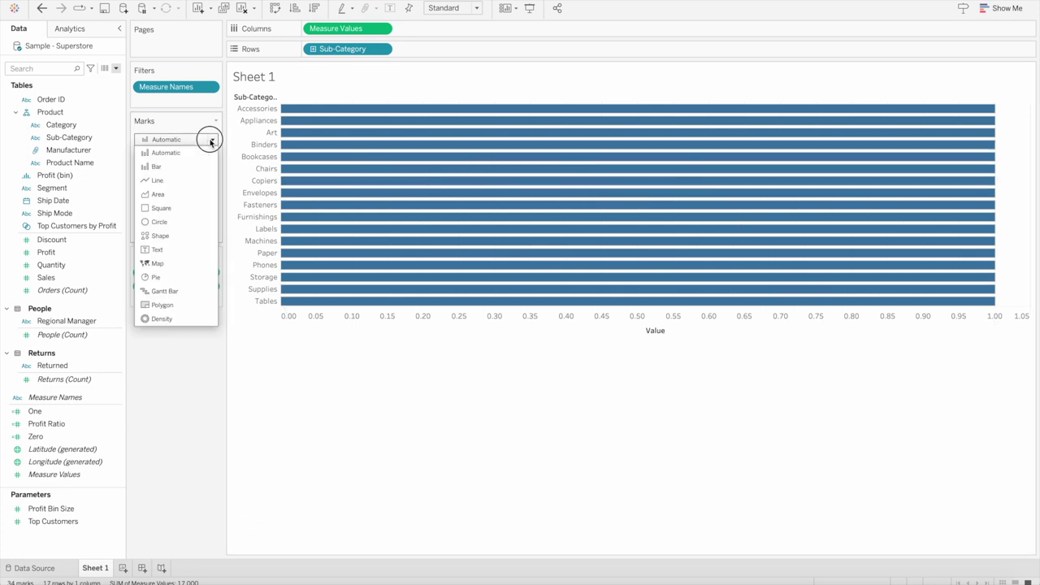
{"action": "left_click", "coordinate": [177, 180]}
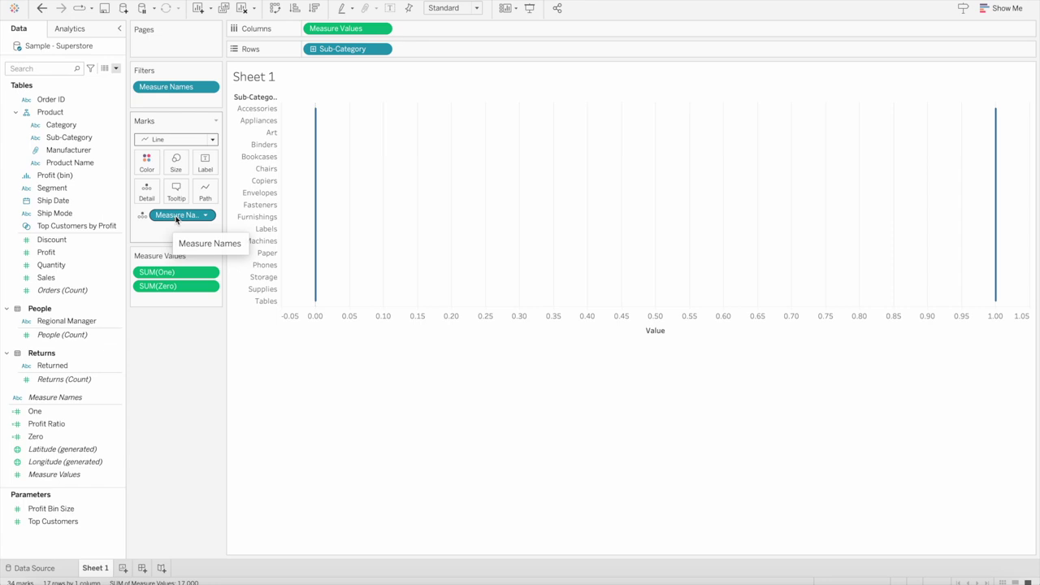
{"action": "left_click_drag", "start_coordinate": [176, 218], "coordinate": [210, 193]}
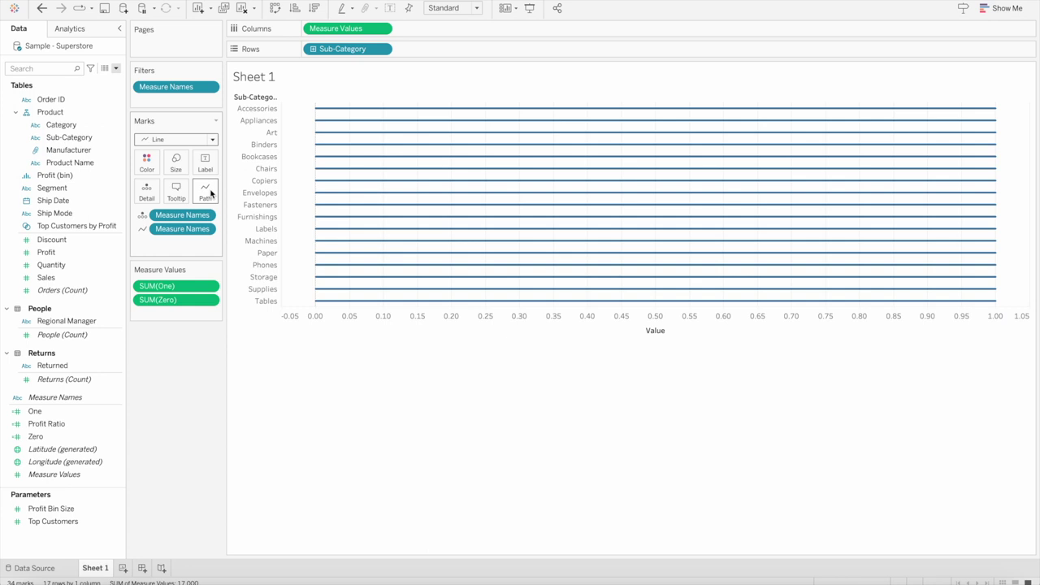
Thicken the lines to near the maximum size and fit the chart to Entire View
{"action": "left_click", "coordinate": [175, 162]}
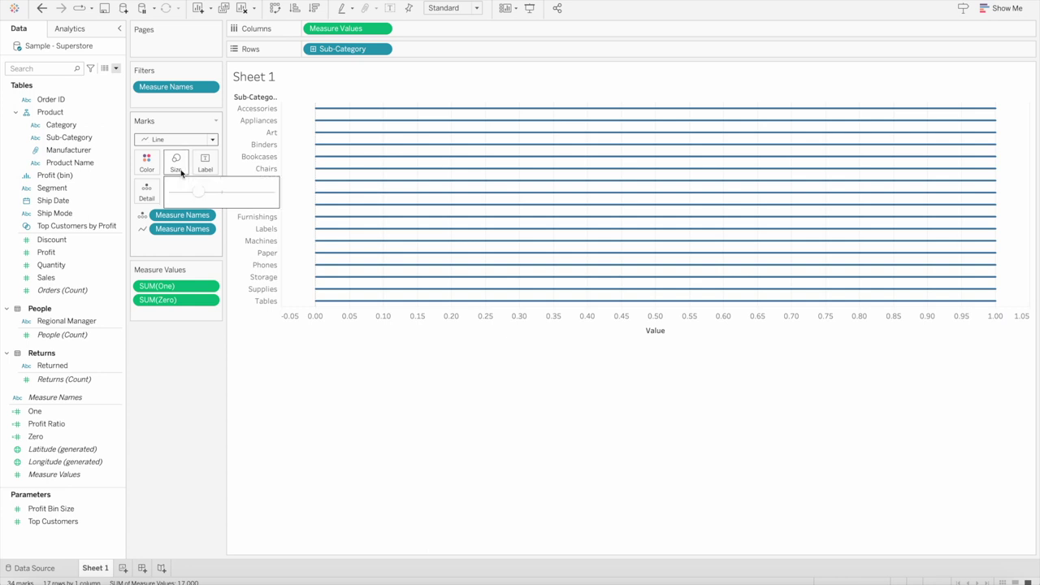
{"action": "left_click_drag", "start_coordinate": [199, 194], "coordinate": [267, 195]}
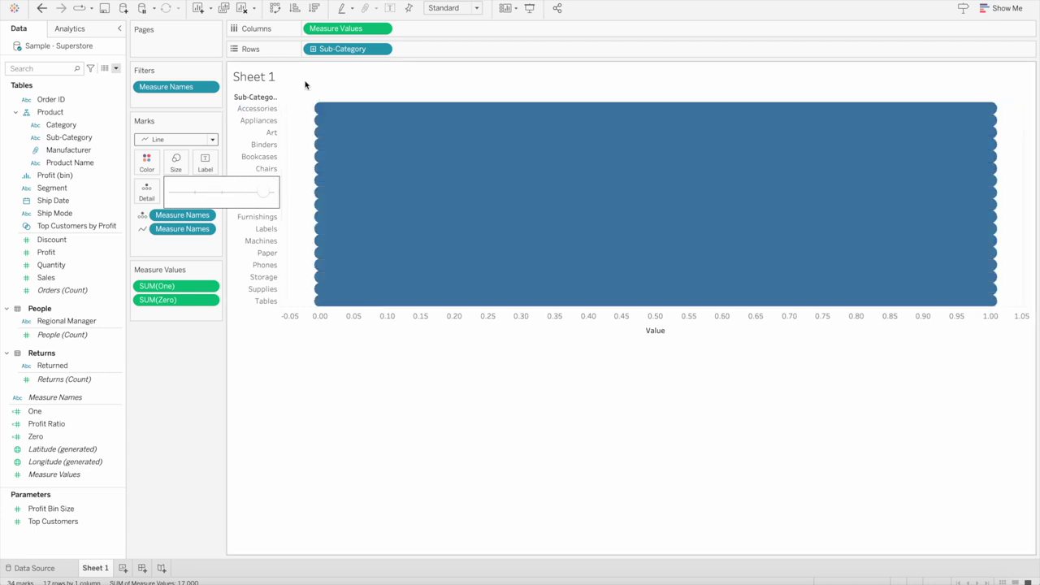
{"action": "left_click", "coordinate": [453, 9]}
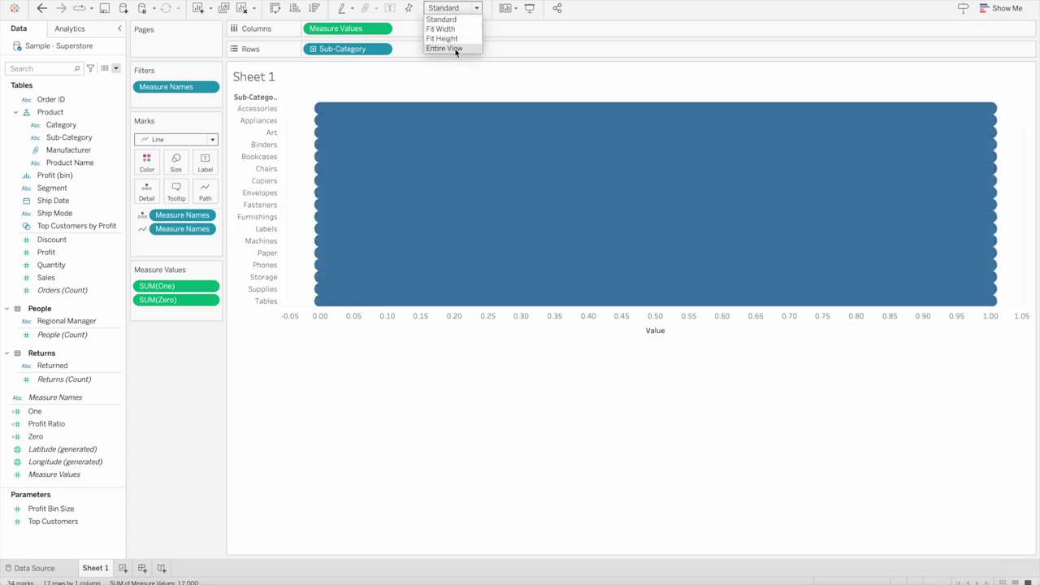
{"action": "left_click", "coordinate": [444, 49]}
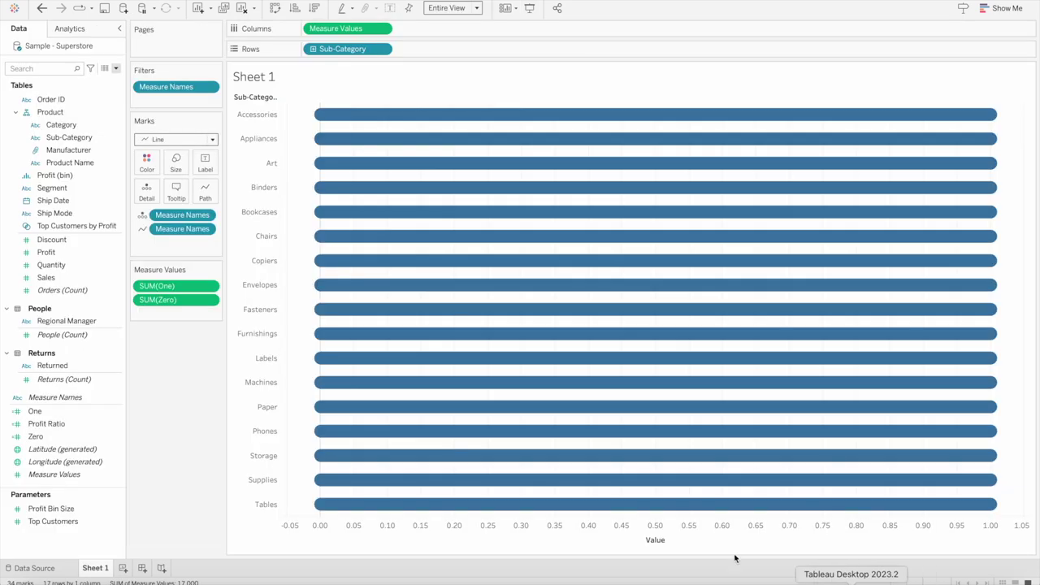
Create a calculated field called Total Sales with the formula TOTAL(SUM([Sales]))
{"action": "left_click", "coordinate": [116, 69]}
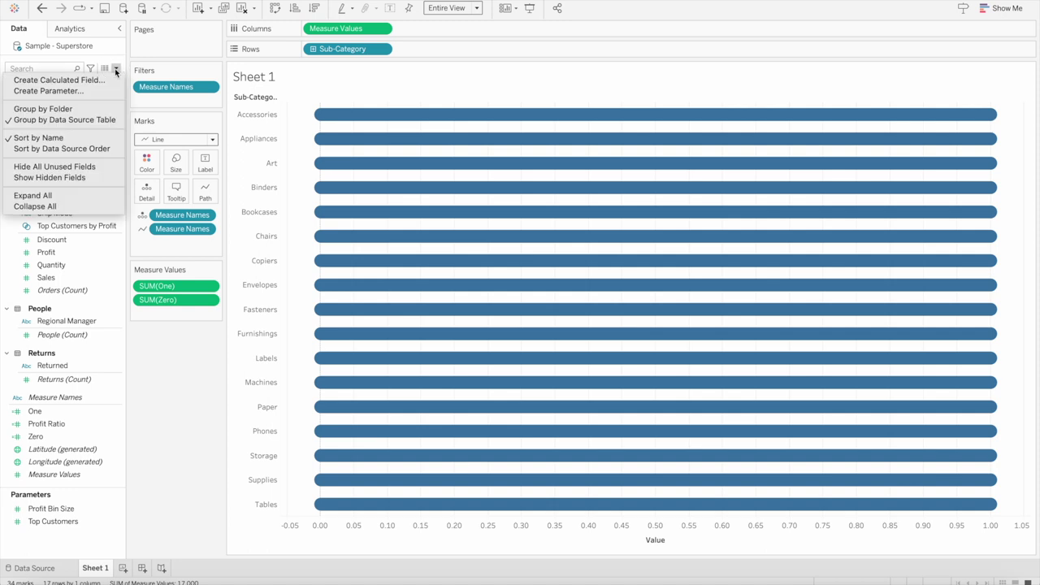
{"action": "left_click", "coordinate": [100, 79]}
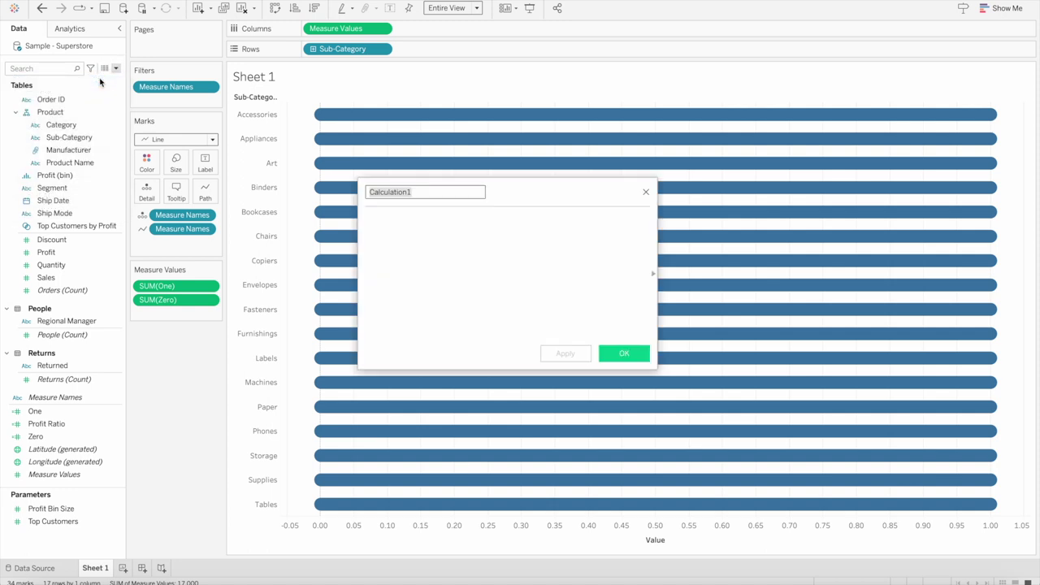
{"action": "type", "text": "Total Sales"}
{"action": "left_click", "coordinate": [515, 246]}
{"action": "type", "text": "tot"}
{"action": "key", "text": "Return"}
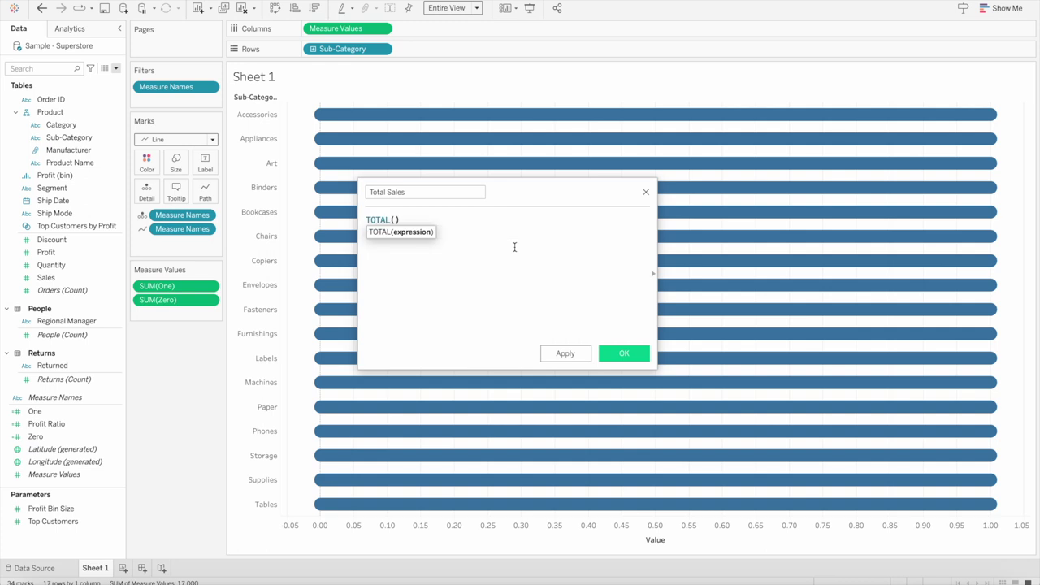
{"action": "type", "text": "sum"}
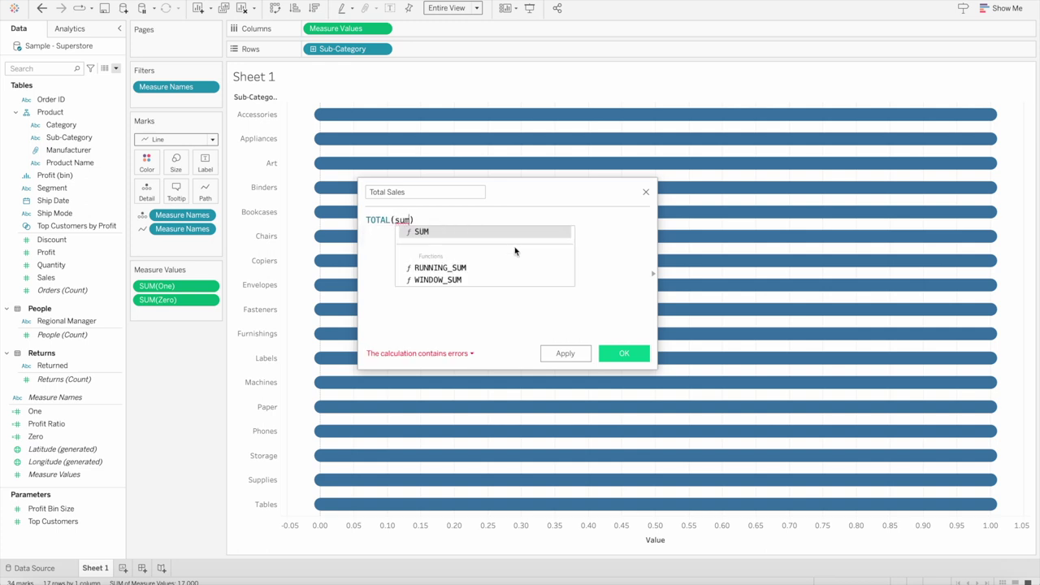
{"action": "key", "text": "Return"}
{"action": "type", "text": "sale"}
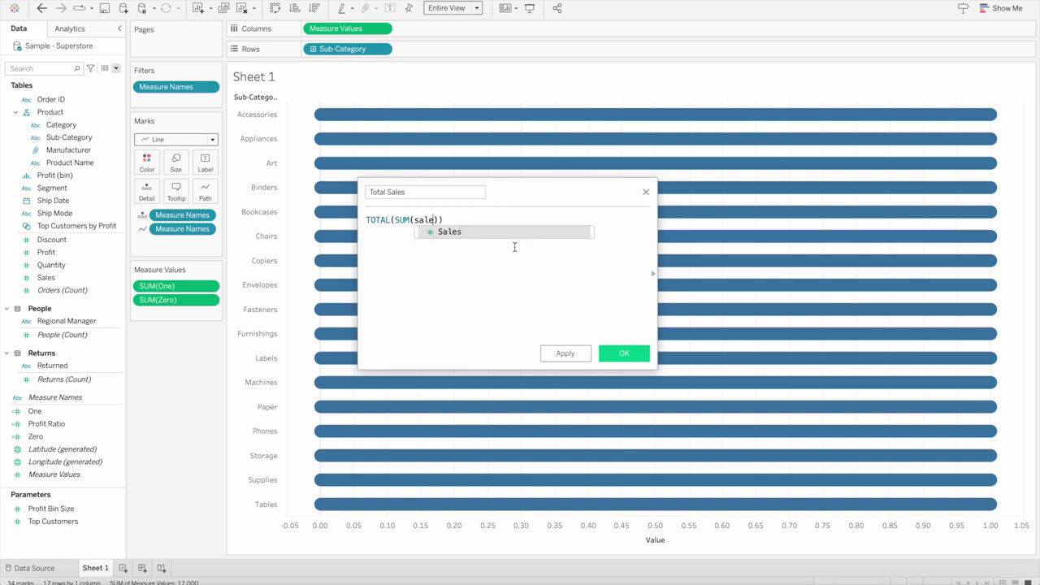
{"action": "key", "text": "Return"}
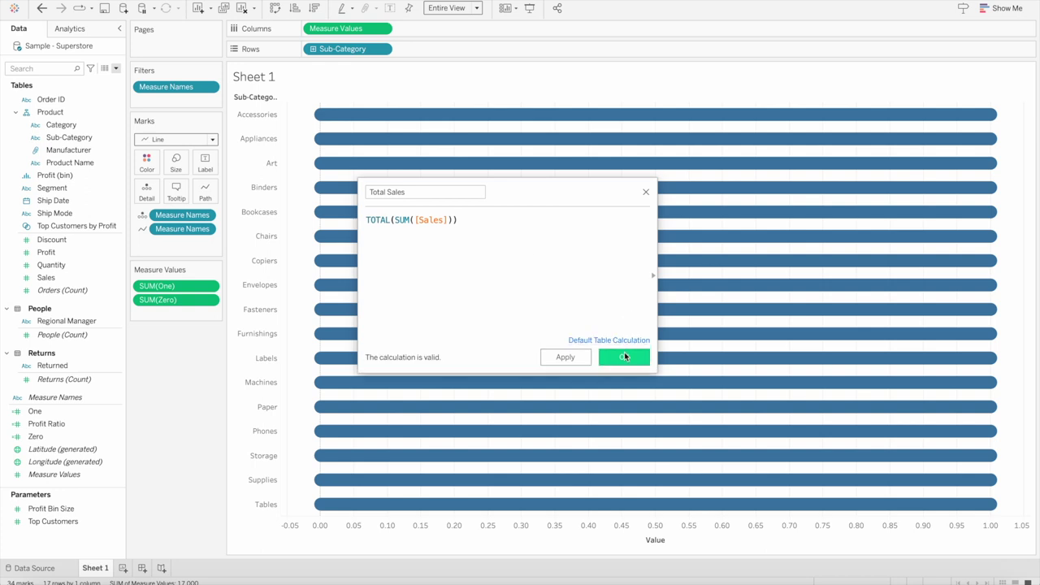
{"action": "left_click", "coordinate": [624, 357]}
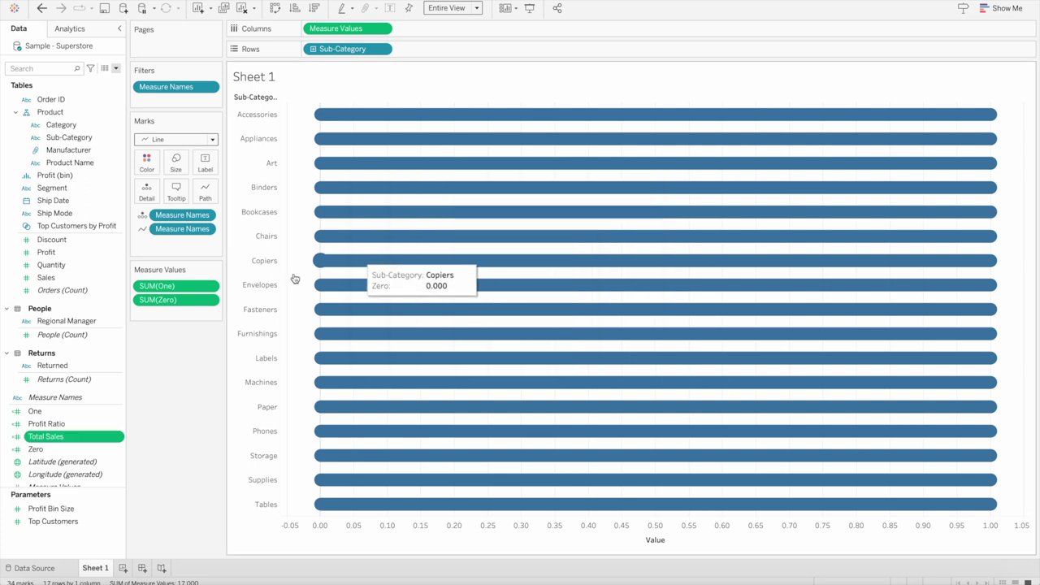
Add Total Sales to the tooltip and check the tooltip on the sub-category bars
{"action": "left_click_drag", "start_coordinate": [73, 439], "coordinate": [177, 189]}
{"action": "mouse_move", "coordinate": [367, 117]}
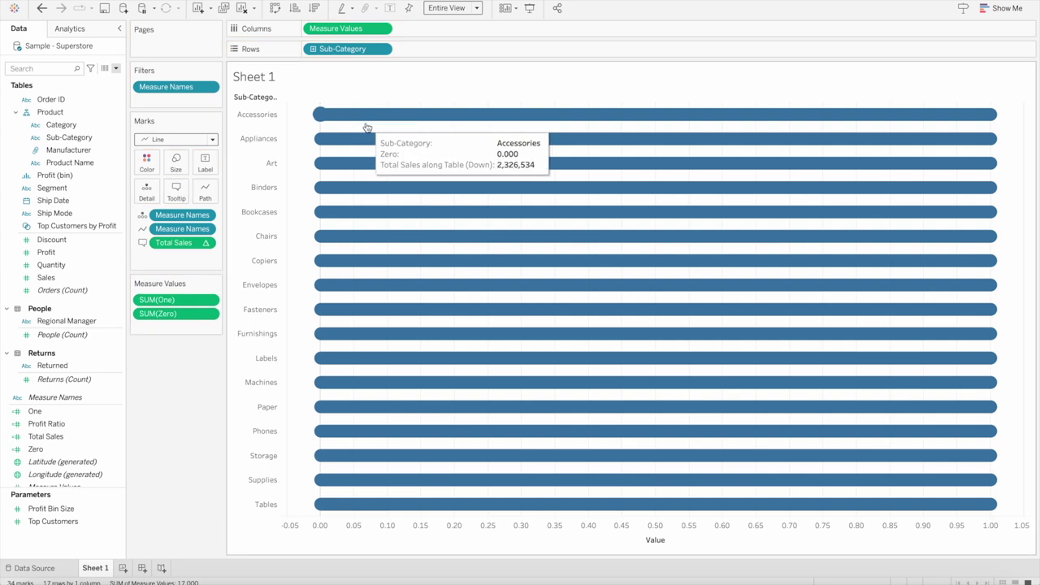
{"action": "mouse_move", "coordinate": [356, 181]}
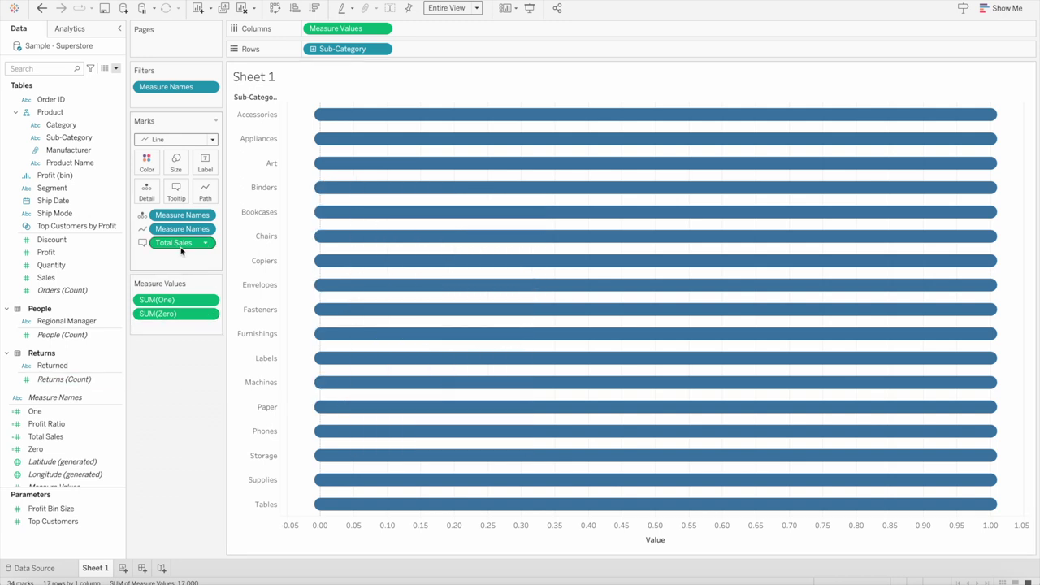
Create a calculated field called Sales % with the formula SUM([Sales])/[Total Sales]
{"action": "left_click", "coordinate": [115, 68]}
{"action": "left_click", "coordinate": [108, 80]}
{"action": "type", "text": "Sales %"}
{"action": "key", "text": "Tab"}
{"action": "type", "text": "sum"}
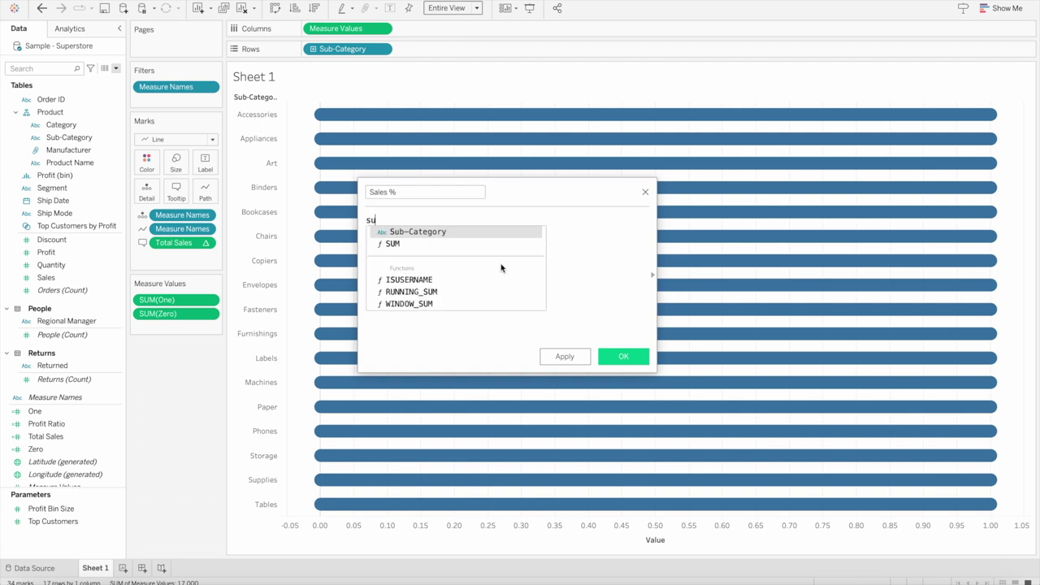
{"action": "key", "text": "Return"}
{"action": "type", "text": "sal"}
{"action": "key", "text": "Return"}
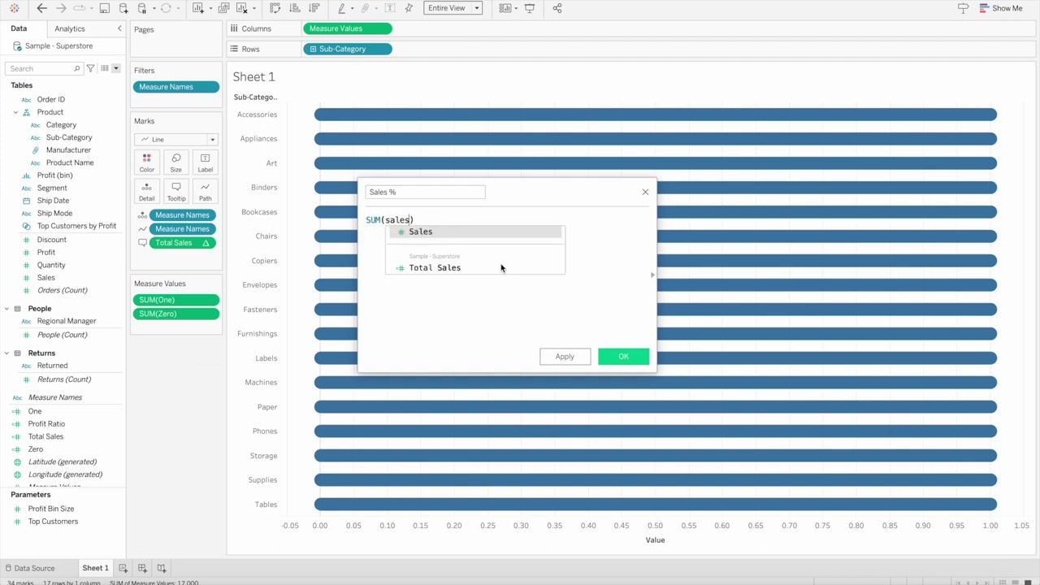
{"action": "key", "text": "Right"}
{"action": "type", "text": "/tot"}
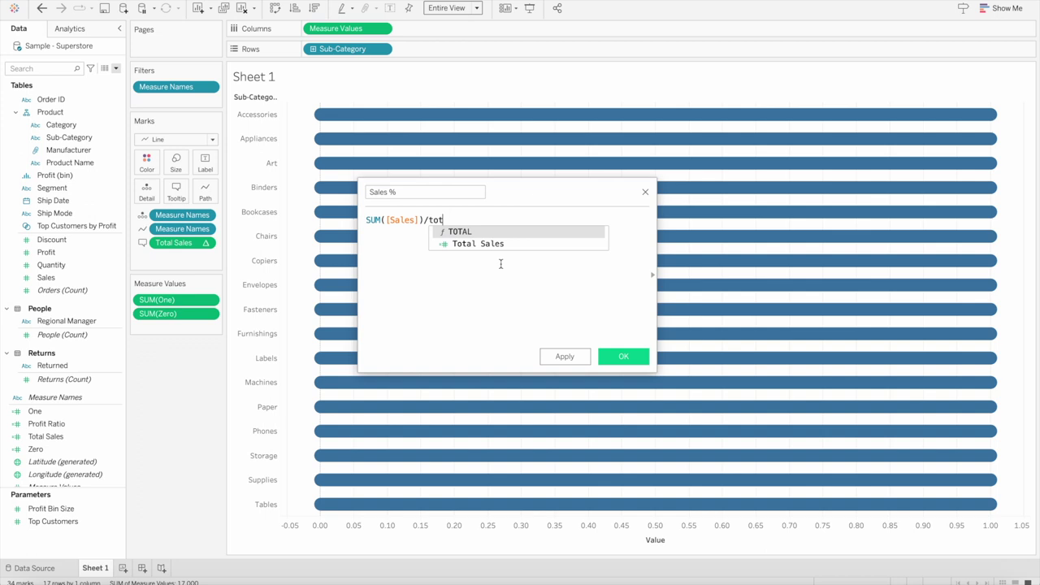
{"action": "key", "text": "Down"}
{"action": "key", "text": "Return"}
{"action": "left_click", "coordinate": [626, 352]}
Add Sales % to the tooltip and format its pane numbers as Percentage
{"action": "left_click_drag", "start_coordinate": [97, 436], "coordinate": [179, 197]}
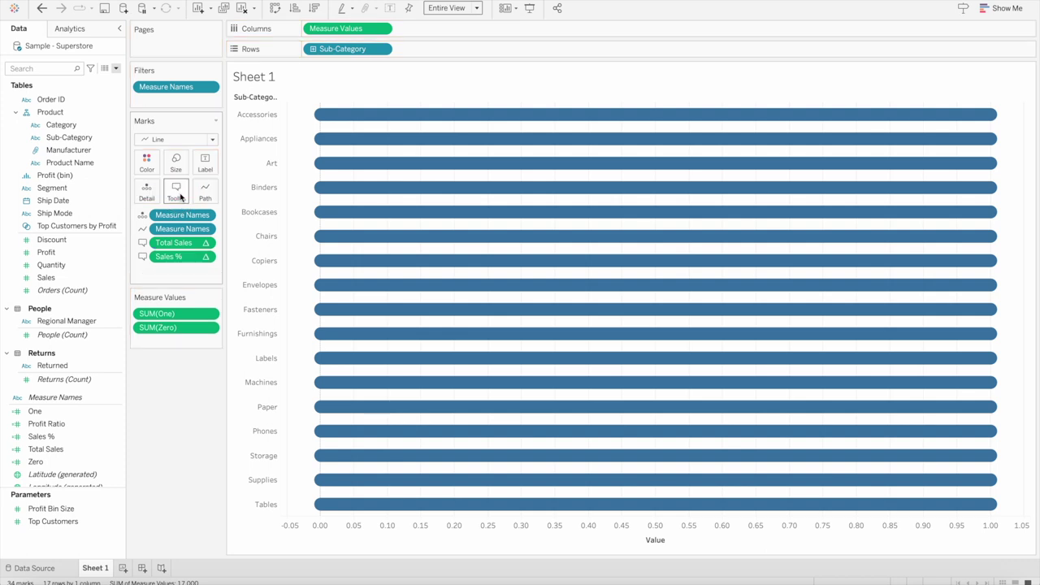
{"action": "left_click", "coordinate": [206, 259]}
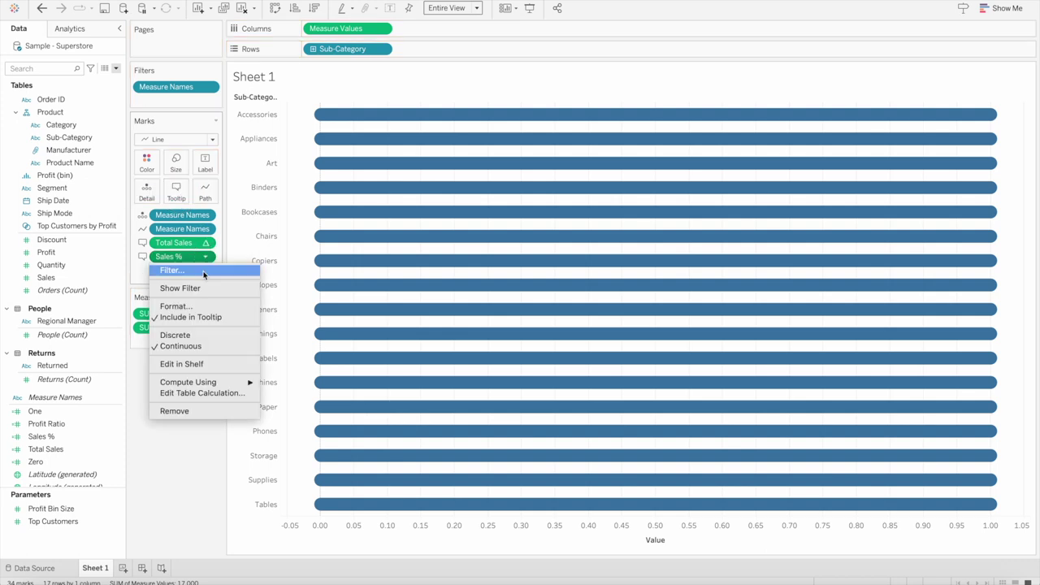
{"action": "left_click", "coordinate": [198, 304]}
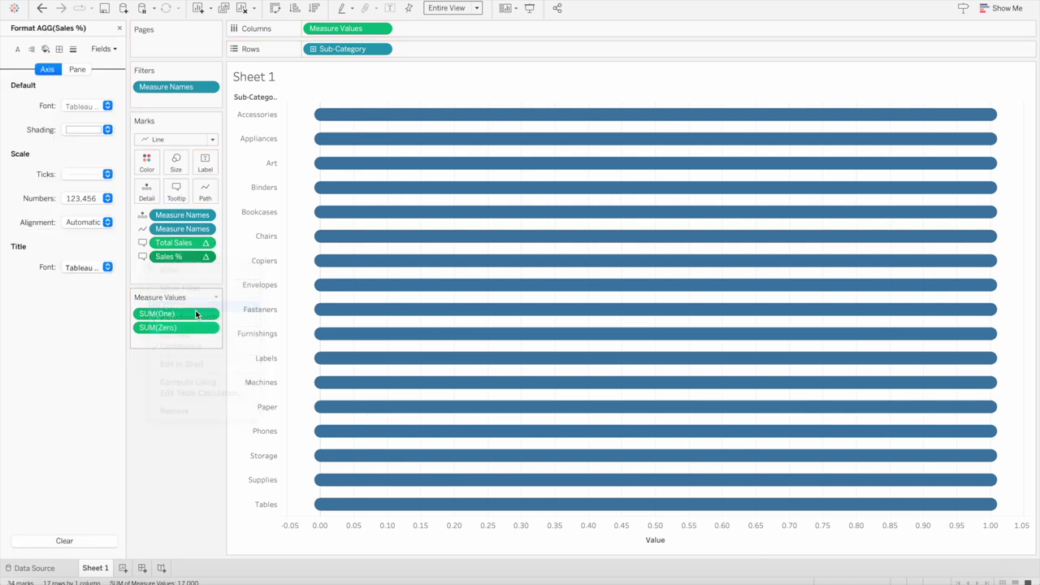
{"action": "left_click", "coordinate": [76, 71]}
{"action": "left_click", "coordinate": [104, 159]}
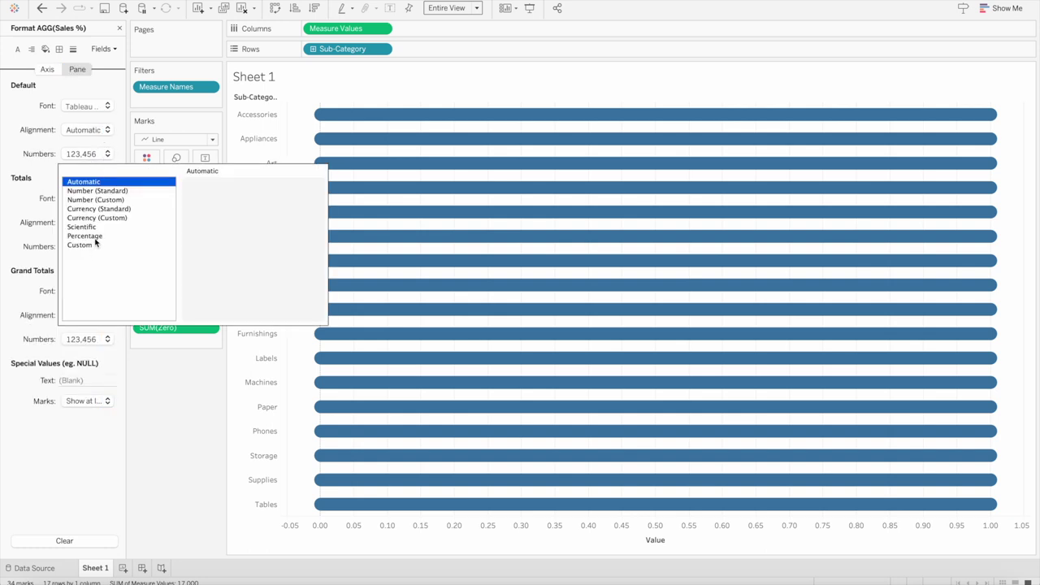
{"action": "left_click", "coordinate": [97, 236]}
{"action": "left_click", "coordinate": [174, 385]}
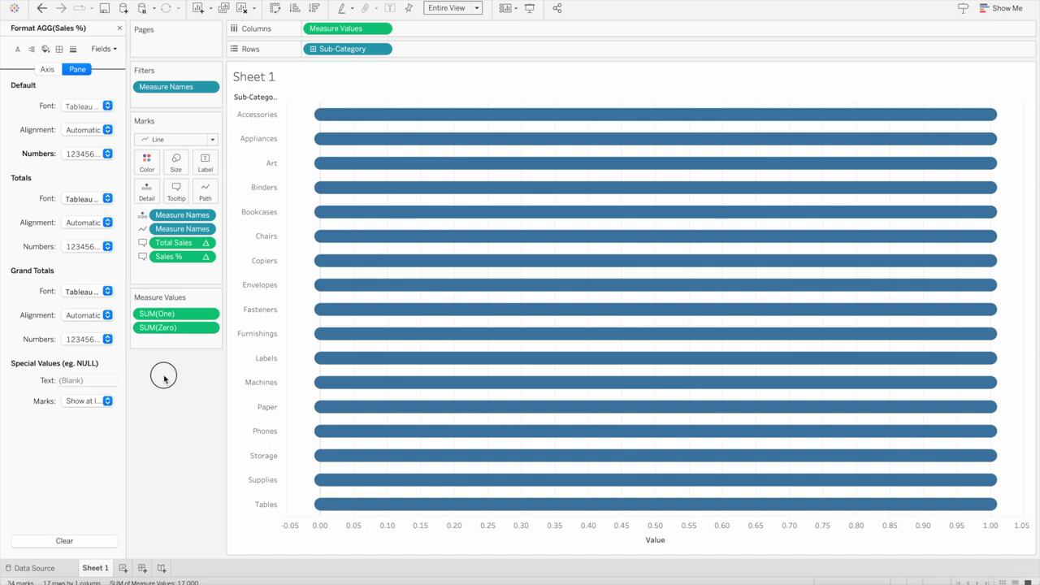
{"action": "left_click", "coordinate": [120, 29]}
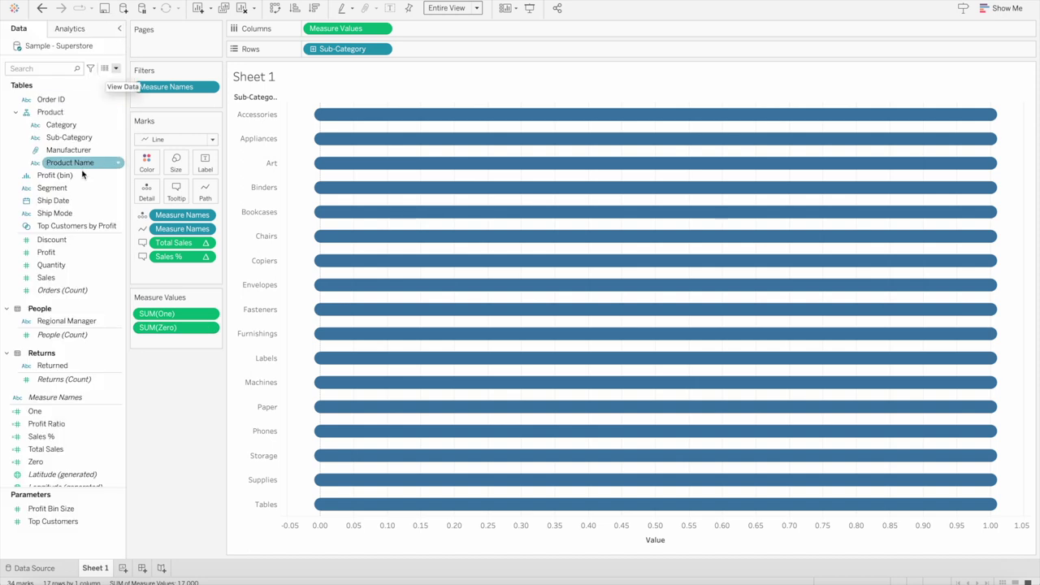
Add Sales % to Measure Values below SUM(One) and SUM(Zero)
{"action": "left_click_drag", "start_coordinate": [57, 436], "coordinate": [156, 340]}
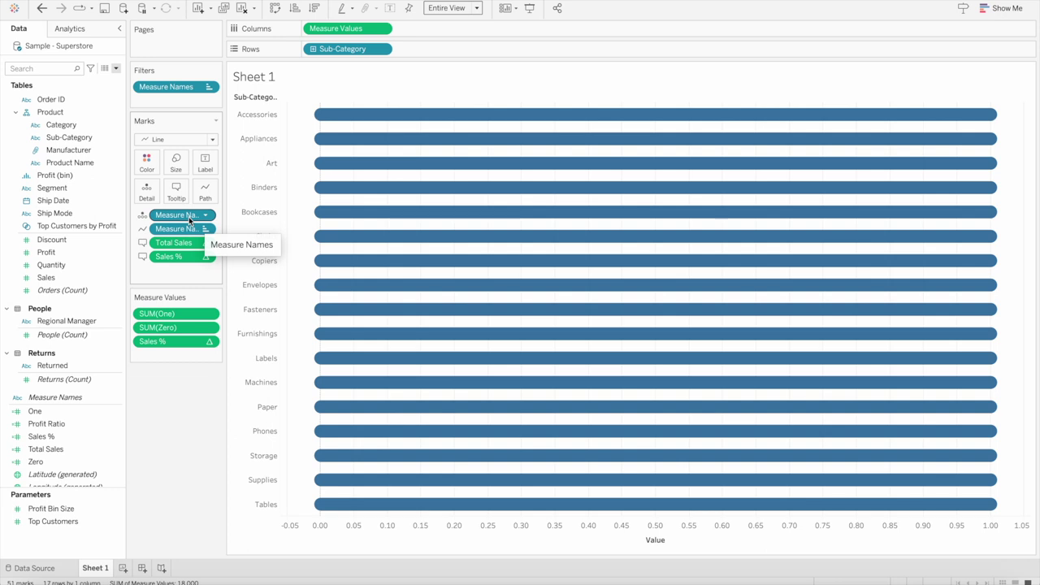
Color the sub-category lines by Measure Names and set their line type to Step
{"action": "left_click_drag", "start_coordinate": [189, 216], "coordinate": [151, 171]}
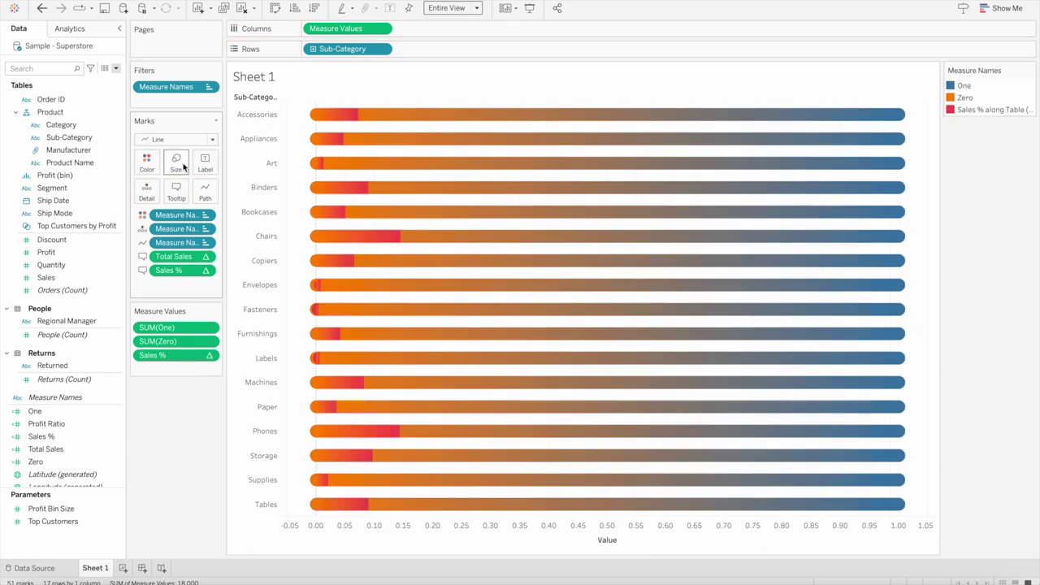
{"action": "mouse_move", "coordinate": [355, 110]}
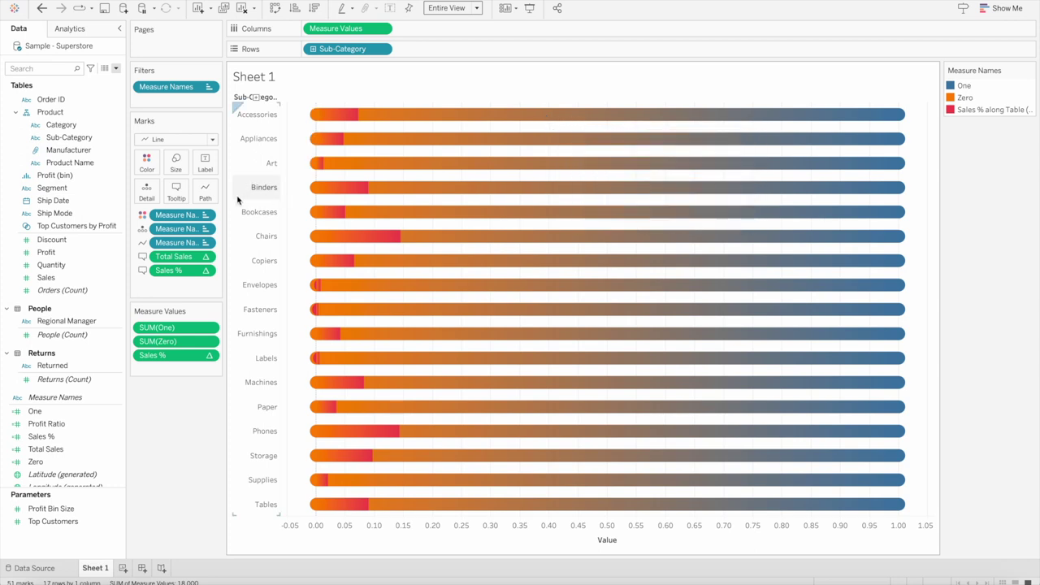
{"action": "left_click", "coordinate": [209, 191]}
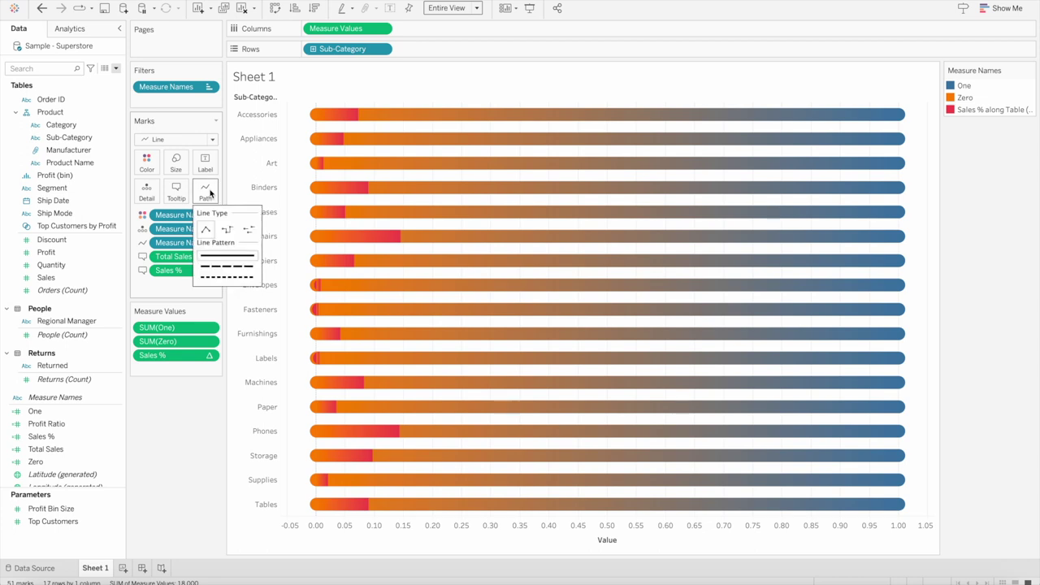
{"action": "left_click", "coordinate": [226, 232]}
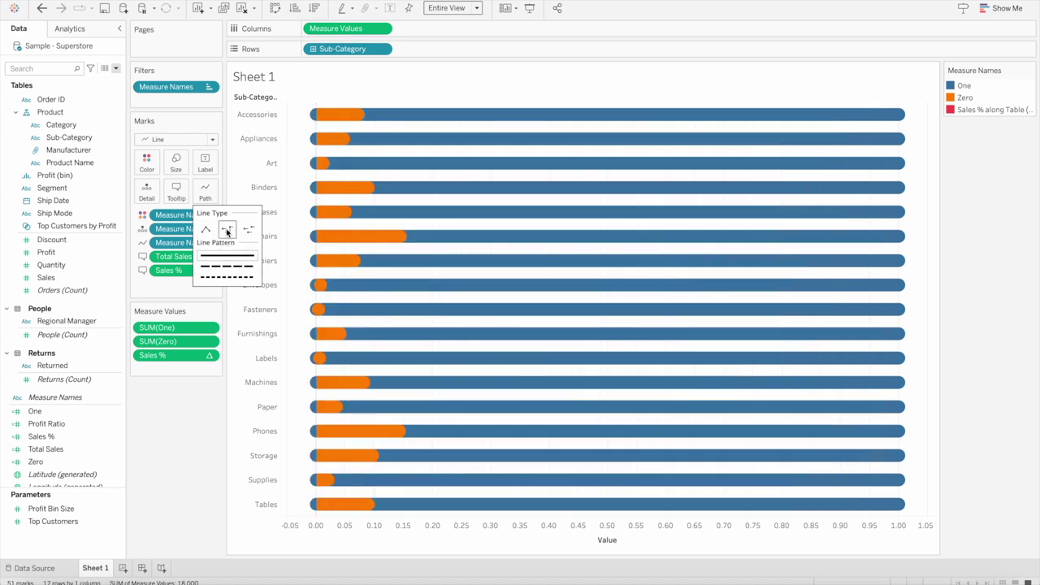
{"action": "left_click", "coordinate": [207, 422]}
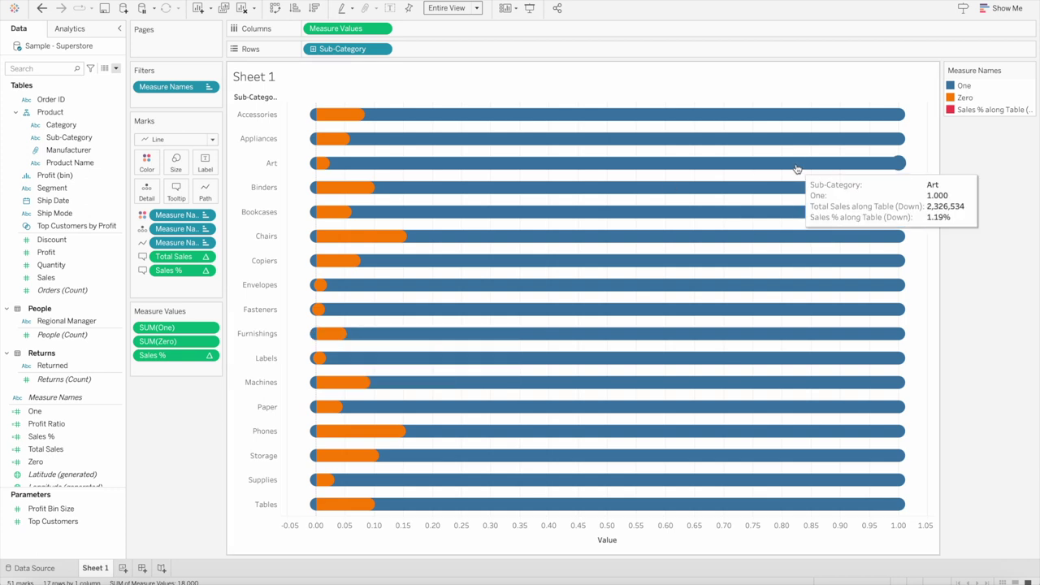
Assign the light gray from the Seattle Grays palette to One in the Measure Names colors
{"action": "double_click", "coordinate": [951, 86]}
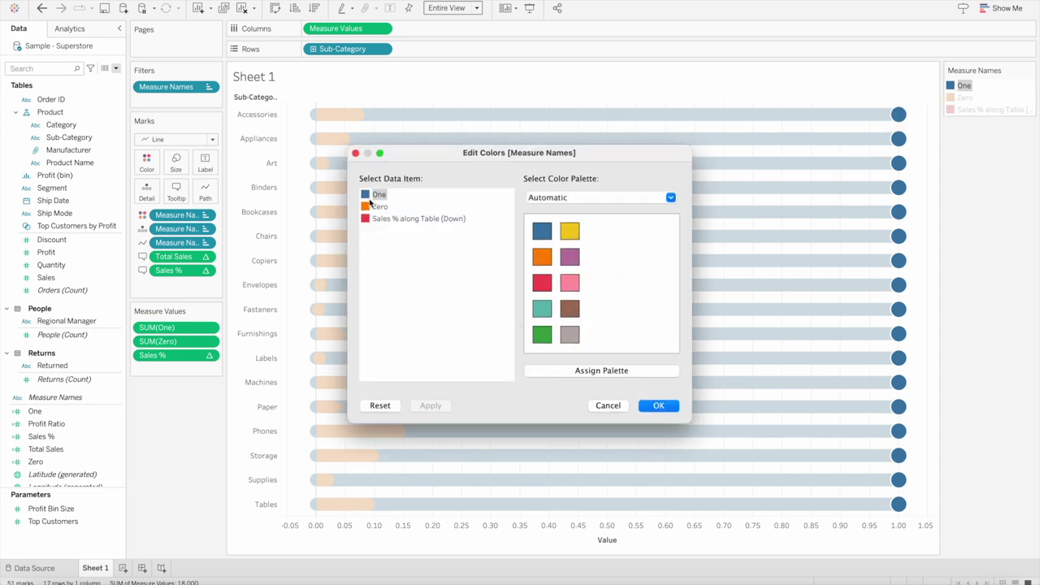
{"action": "left_click", "coordinate": [580, 198]}
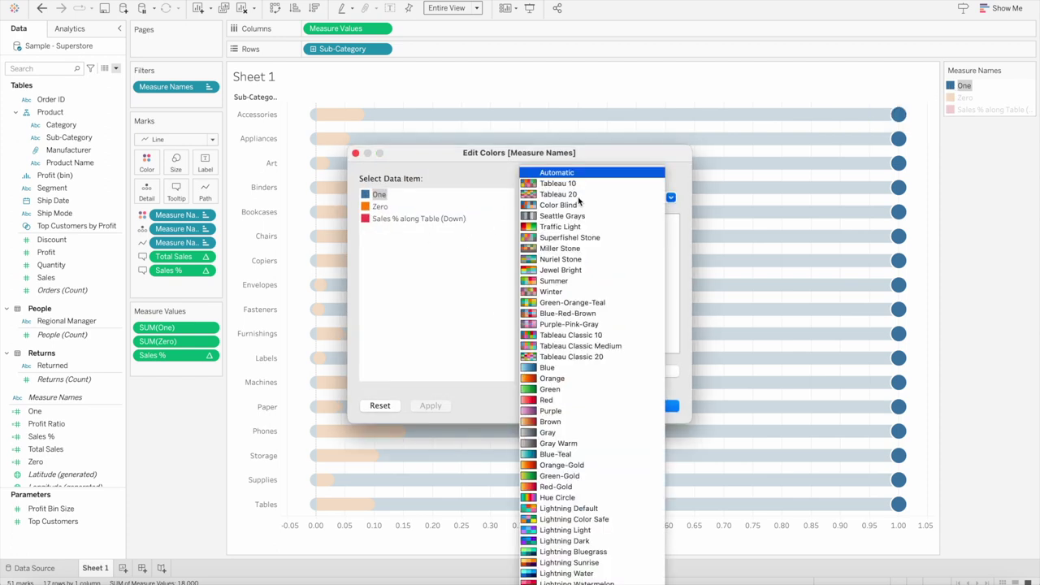
{"action": "left_click", "coordinate": [550, 216]}
{"action": "left_click", "coordinate": [542, 311]}
Assign orange from the Tableau 20 palette to Sales %, apply the color changes and clear the legend highlight
{"action": "left_click", "coordinate": [379, 206]}
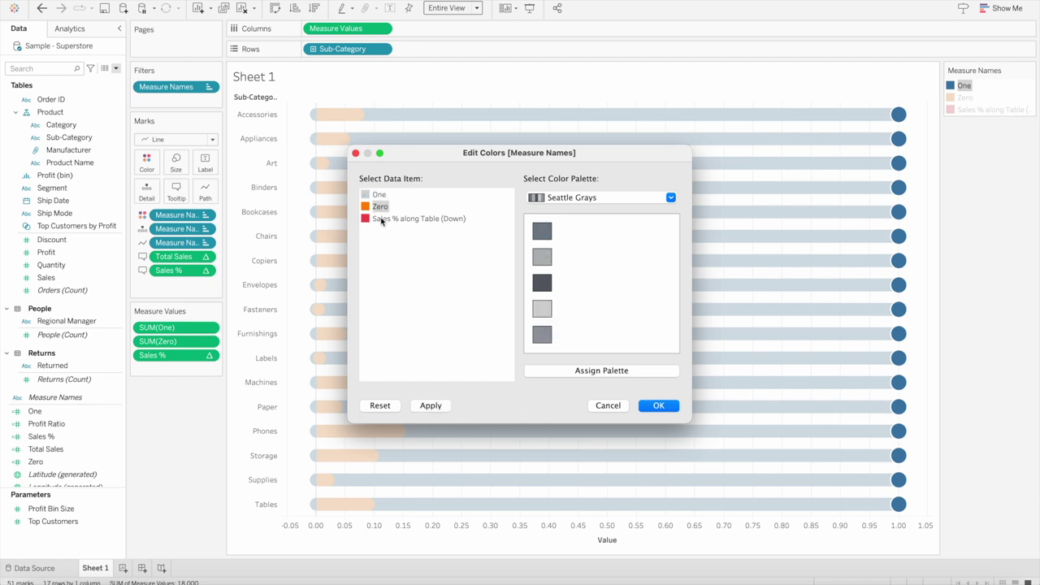
{"action": "left_click", "coordinate": [381, 218]}
{"action": "left_click", "coordinate": [551, 198]}
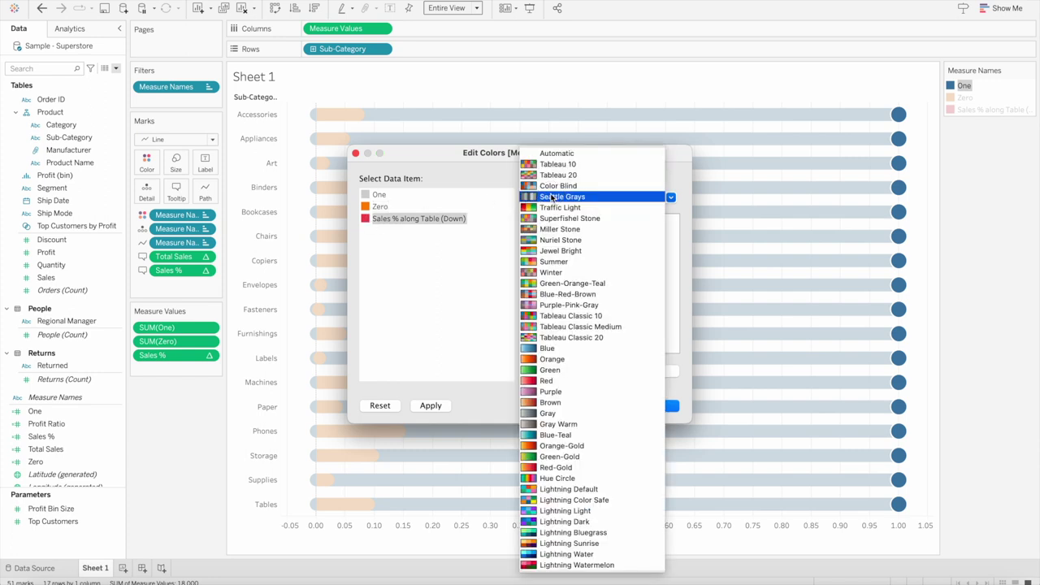
{"action": "left_click", "coordinate": [553, 175]}
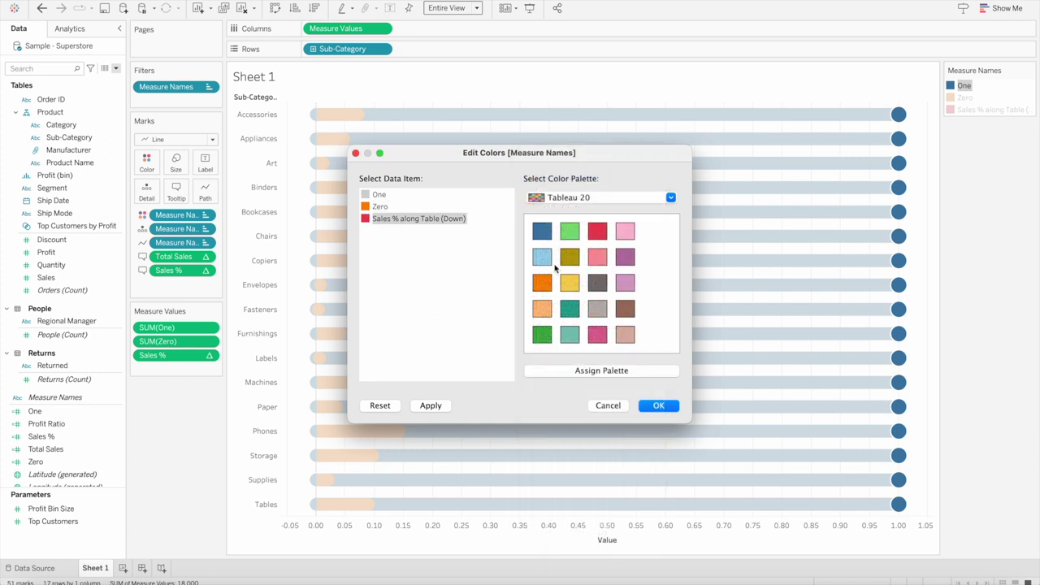
{"action": "left_click", "coordinate": [541, 282]}
{"action": "left_click", "coordinate": [651, 403]}
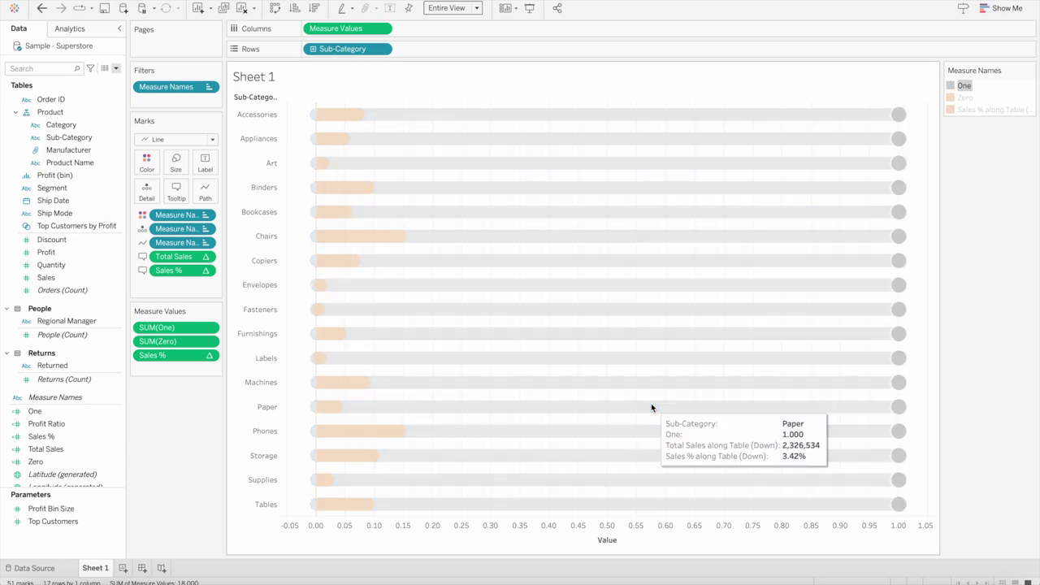
{"action": "left_click", "coordinate": [968, 296]}
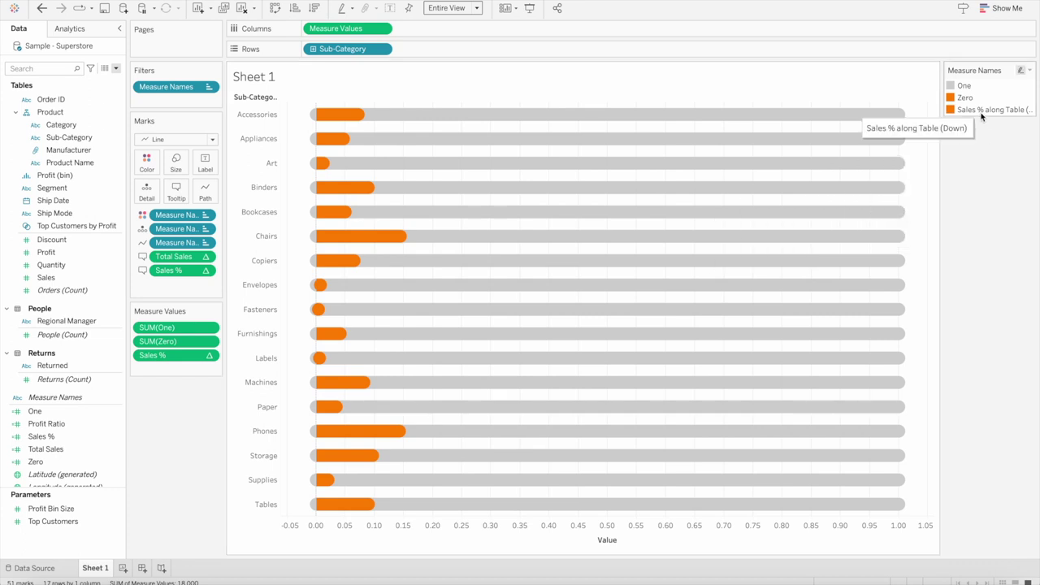
Try One as the last entry of the Measure Names legend and return it to first place
{"action": "left_click", "coordinate": [964, 86]}
{"action": "left_click", "coordinate": [965, 87]}
{"action": "left_click_drag", "start_coordinate": [964, 85], "coordinate": [969, 117]}
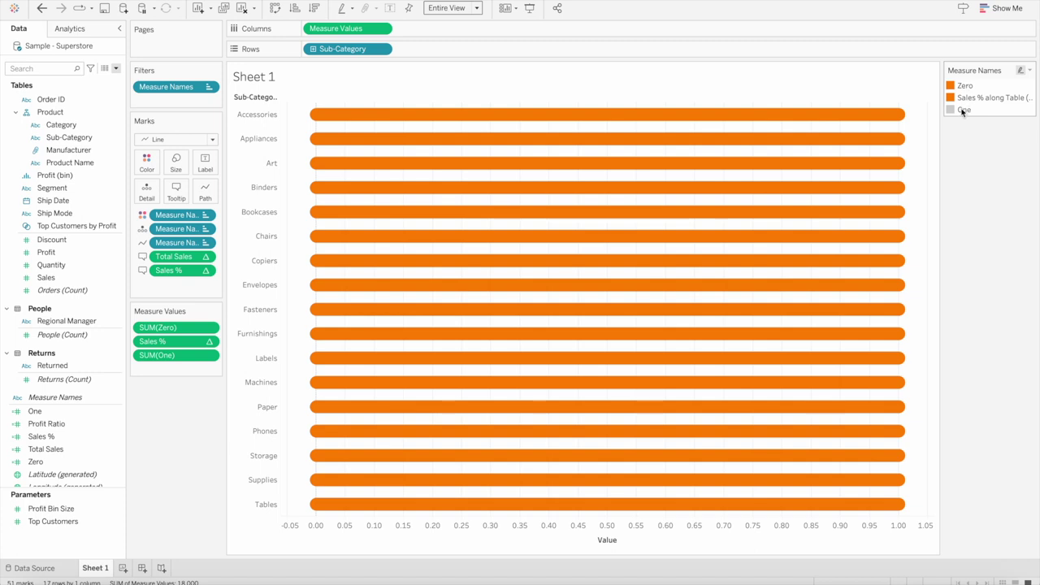
{"action": "left_click", "coordinate": [963, 110]}
{"action": "left_click_drag", "start_coordinate": [960, 108], "coordinate": [964, 87]}
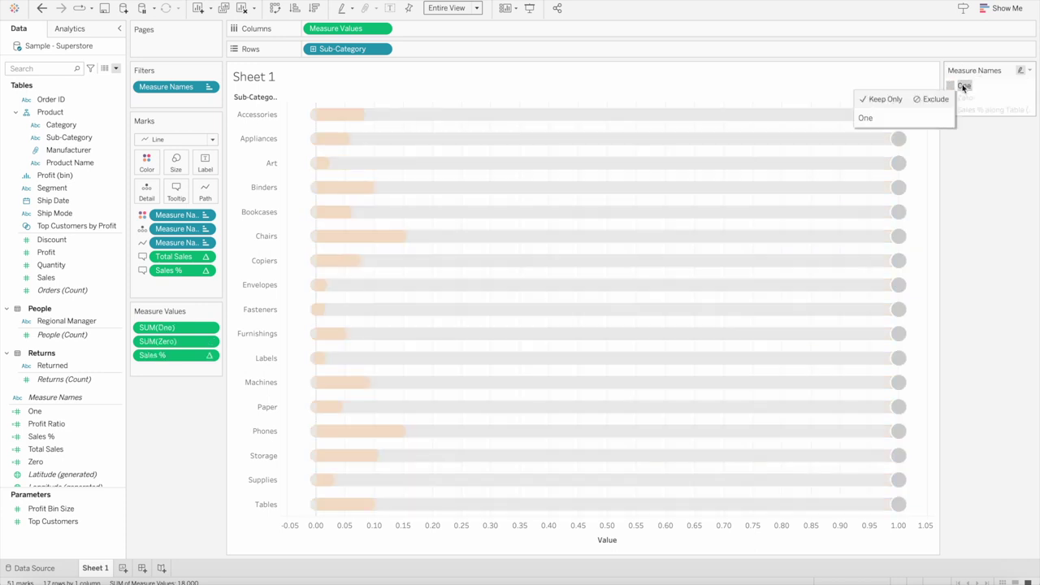
{"action": "left_click", "coordinate": [978, 180]}
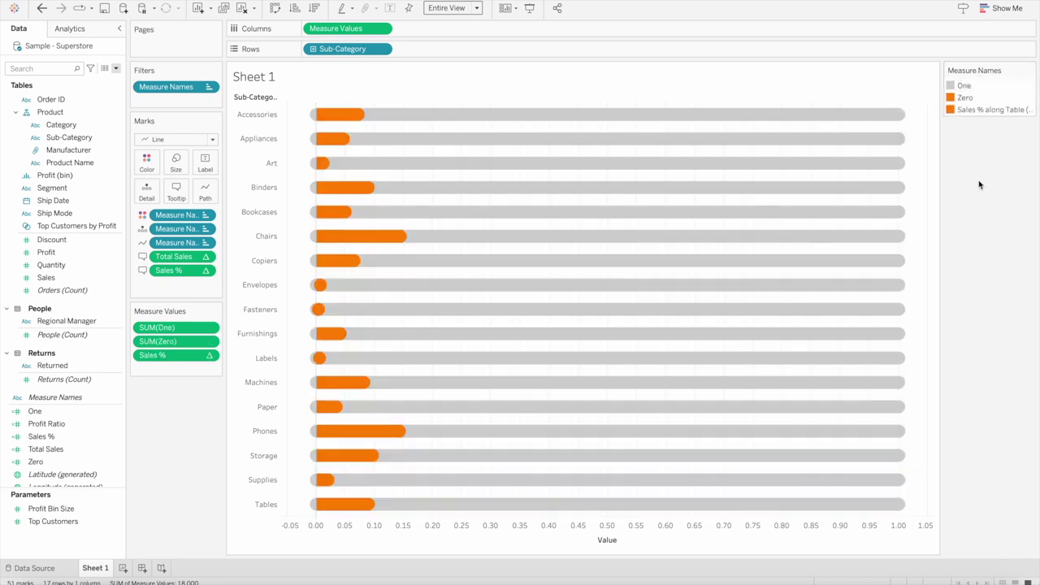
Highlight the Zero and Sales % legend entries in turn and examine their marks on the bars
{"action": "left_click", "coordinate": [966, 98]}
{"action": "left_click", "coordinate": [965, 109]}
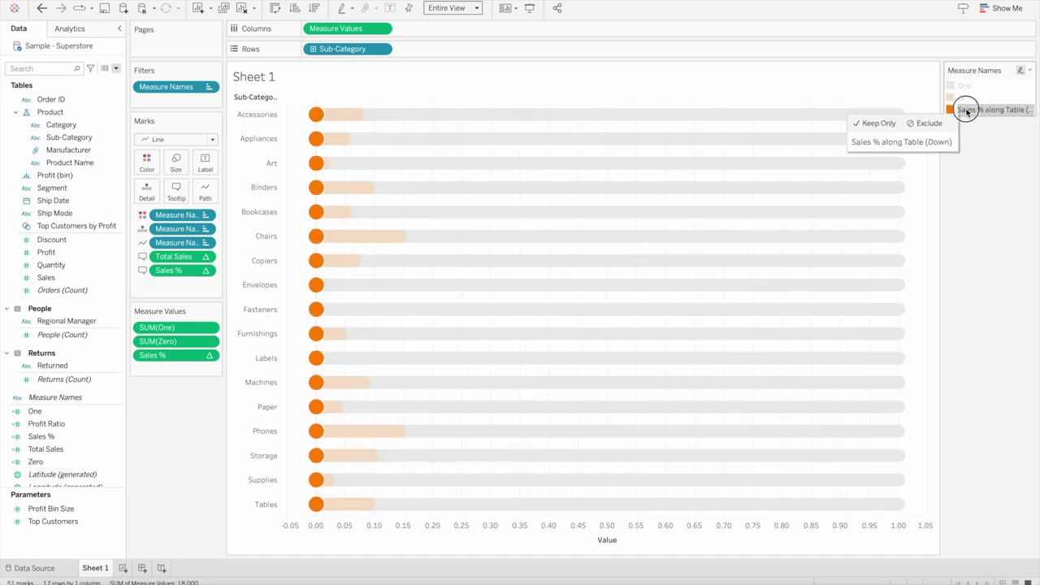
{"action": "left_click", "coordinate": [965, 97]}
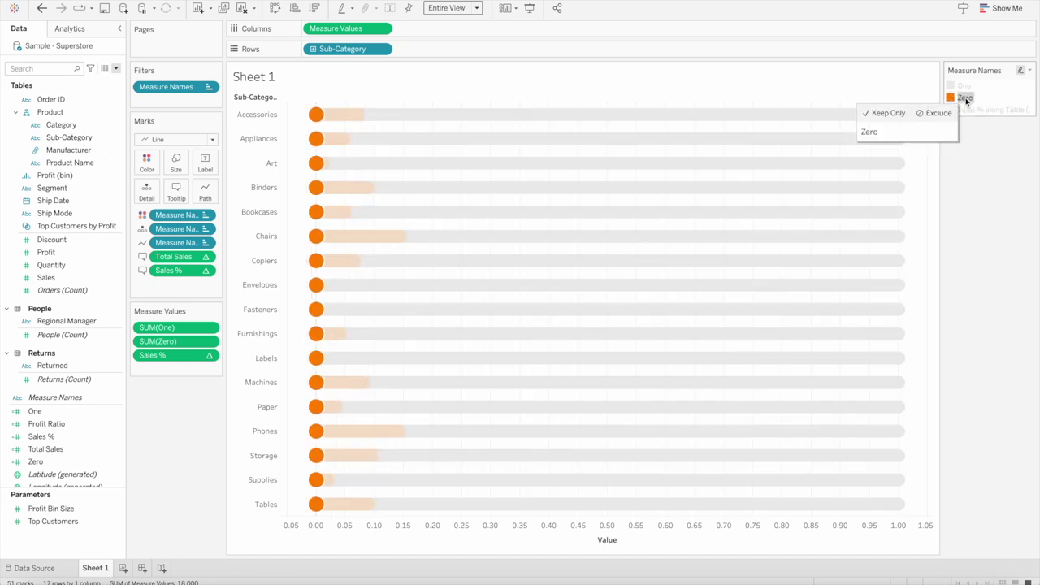
{"action": "left_click", "coordinate": [965, 98]}
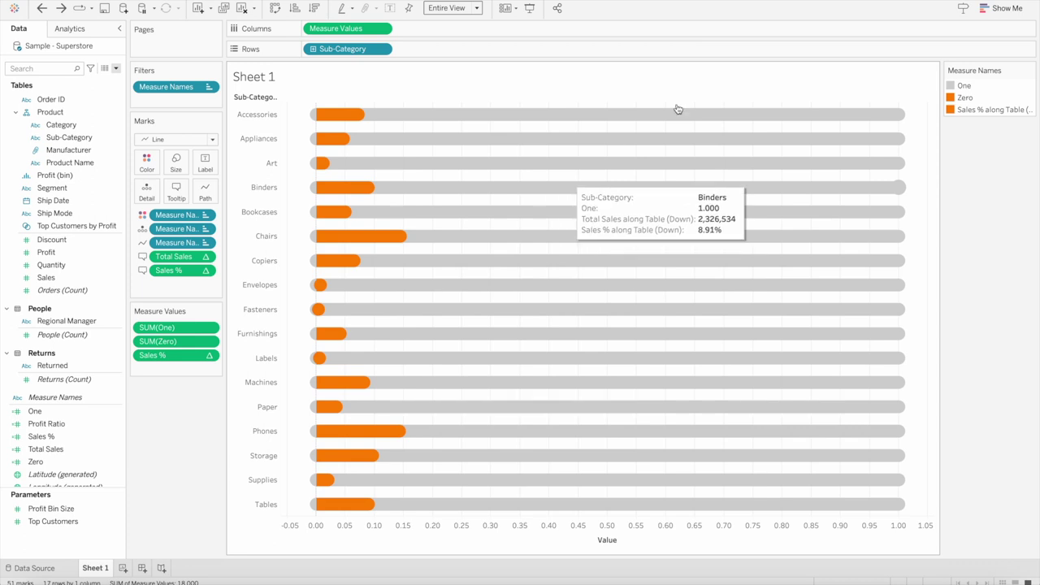
{"action": "mouse_move", "coordinate": [888, 112]}
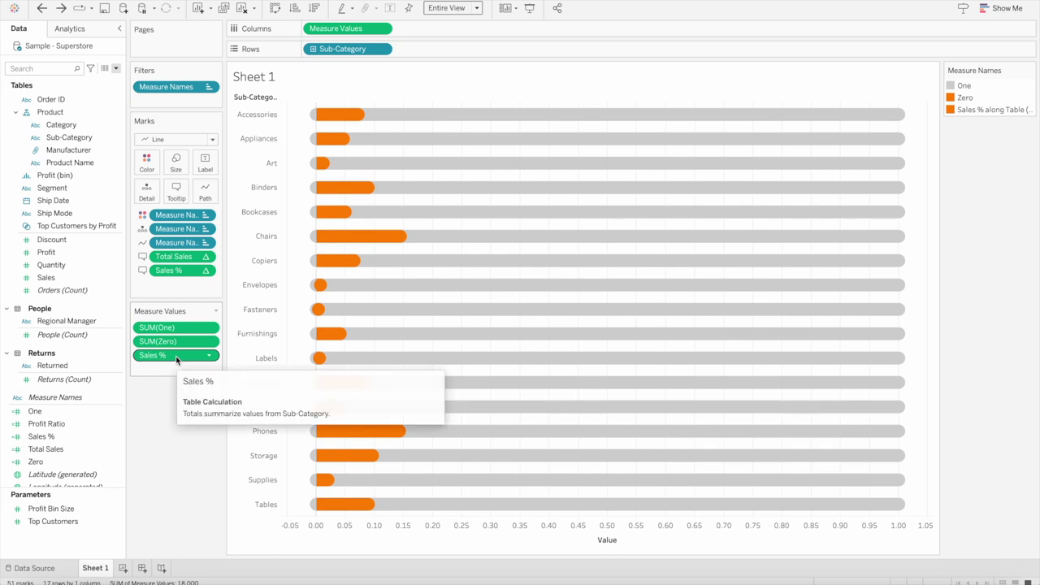
Move Sales % between SUM(One) and SUM(Zero) in Measure Values and slightly increase the size of the lines
{"action": "left_click_drag", "start_coordinate": [176, 359], "coordinate": [180, 340]}
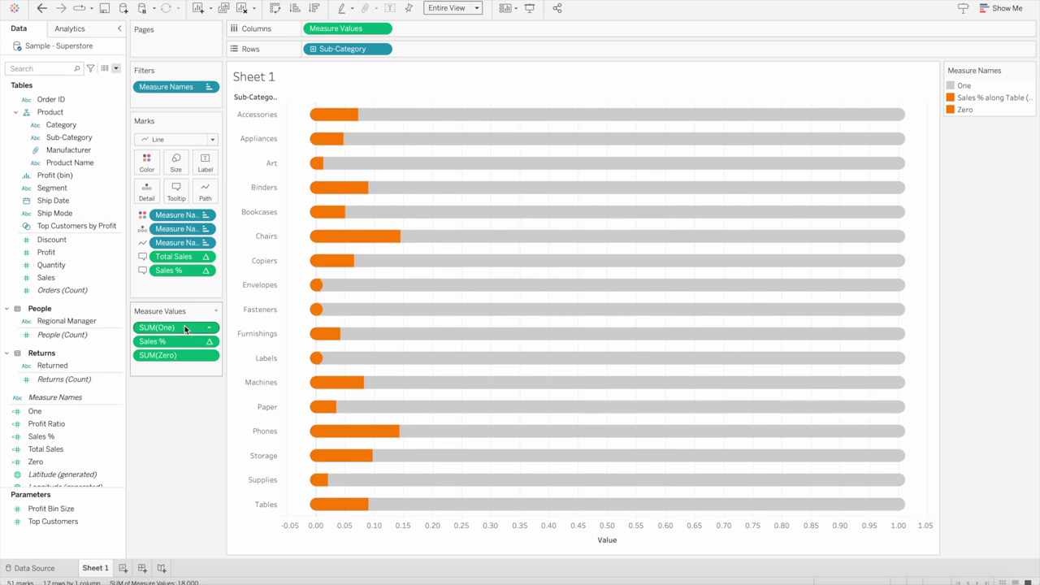
{"action": "mouse_move", "coordinate": [335, 116]}
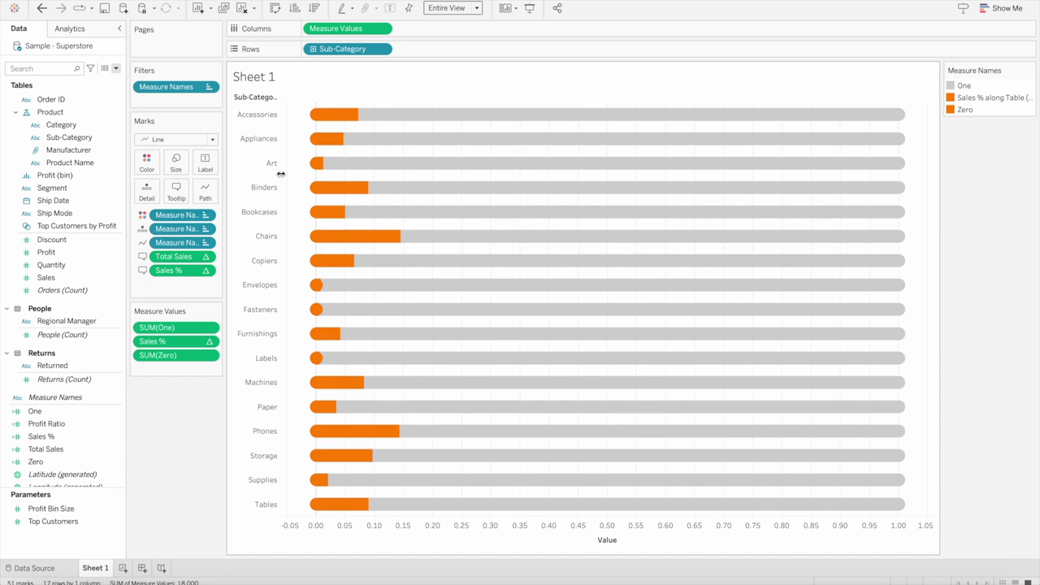
{"action": "left_click", "coordinate": [176, 161]}
{"action": "left_click_drag", "start_coordinate": [261, 192], "coordinate": [262, 195]}
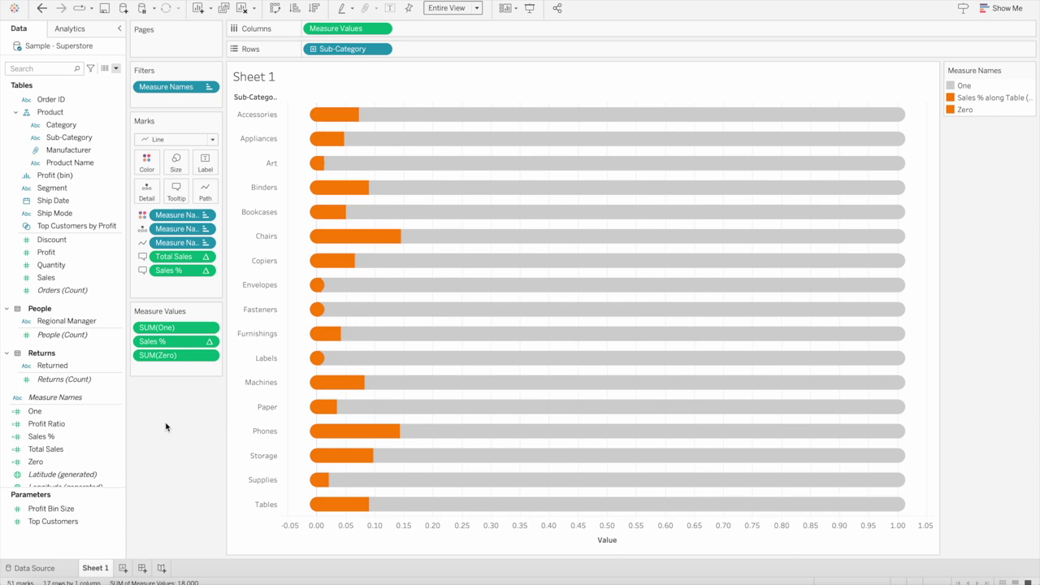
Duplicate the Sales % calculated field and add the copy to Measure Values below SUM(Zero)
{"action": "mouse_move", "coordinate": [381, 115]}
{"action": "right_click", "coordinate": [57, 439]}
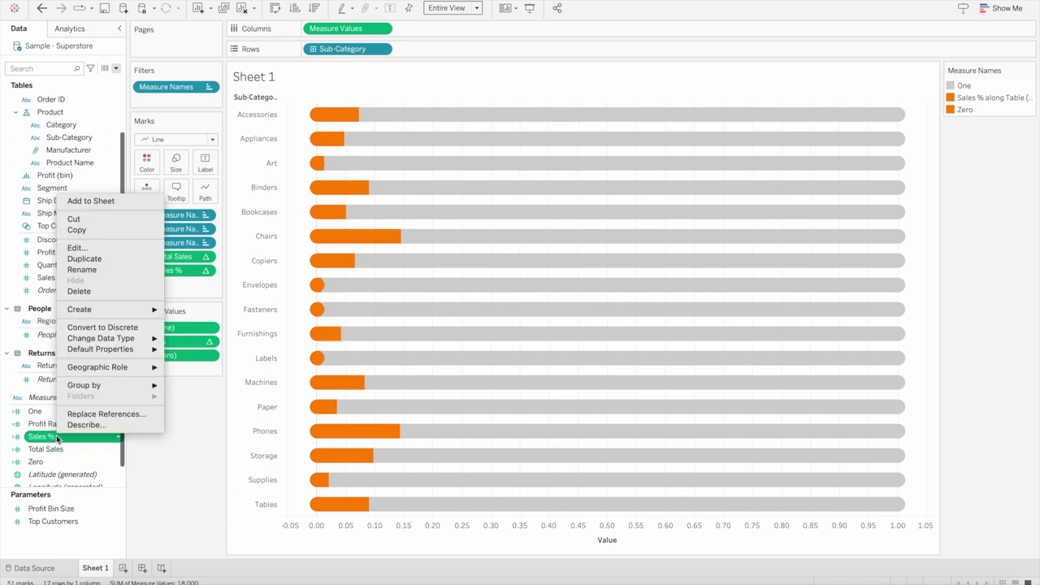
{"action": "left_click", "coordinate": [97, 258]}
{"action": "left_click_drag", "start_coordinate": [72, 451], "coordinate": [179, 368]}
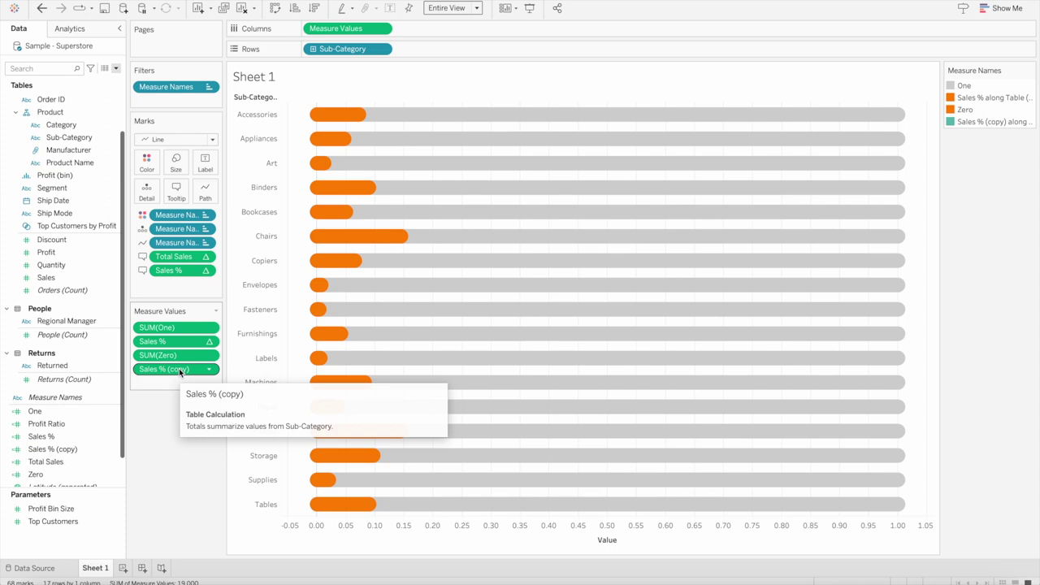
{"action": "left_click", "coordinate": [995, 124]}
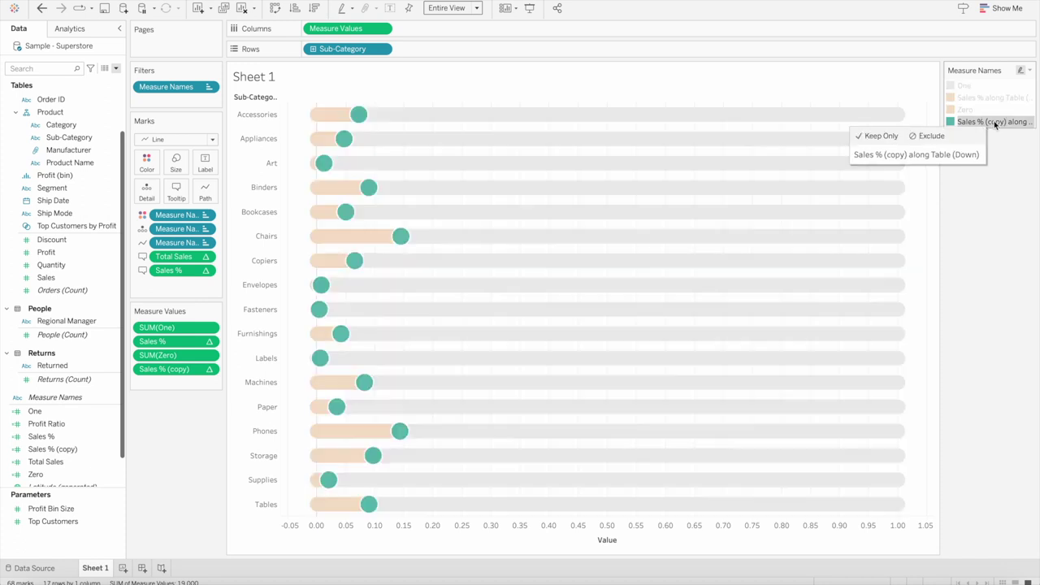
{"action": "double_click", "coordinate": [954, 123]}
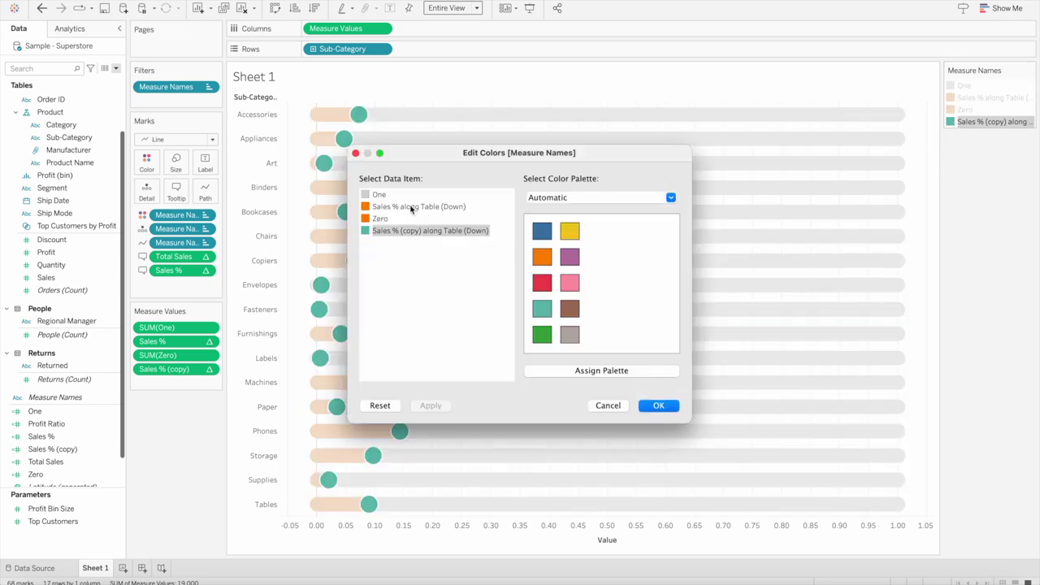
{"action": "double_click", "coordinate": [365, 231]}
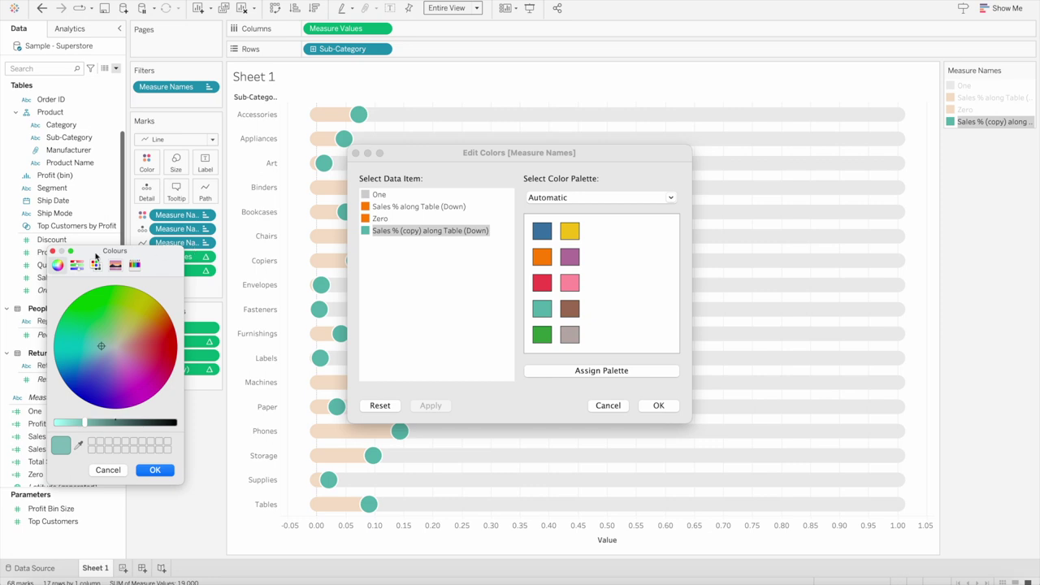
{"action": "left_click", "coordinate": [53, 251]}
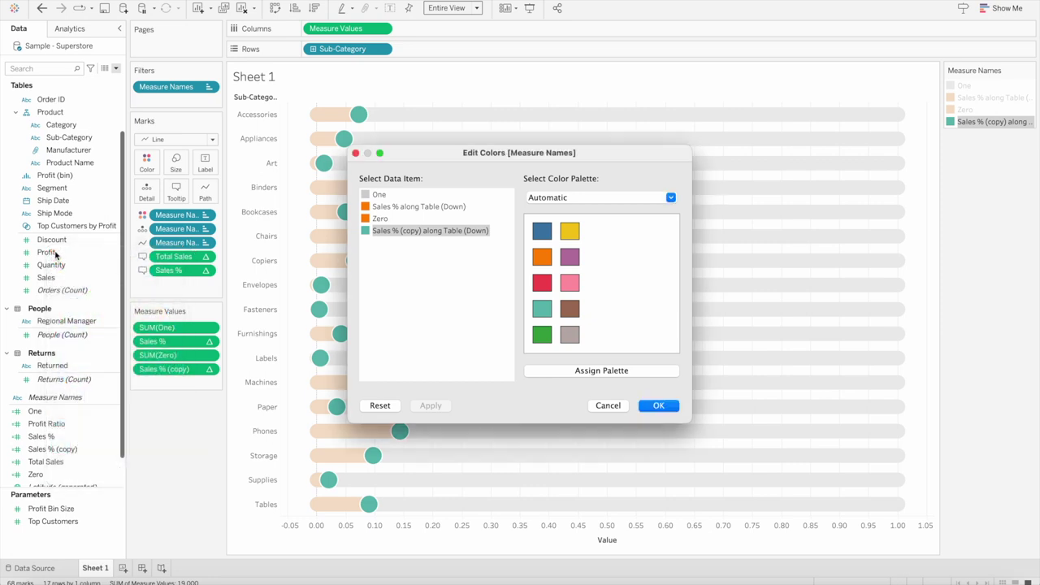
{"action": "left_click", "coordinate": [607, 404]}
{"action": "left_click", "coordinate": [421, 114]}
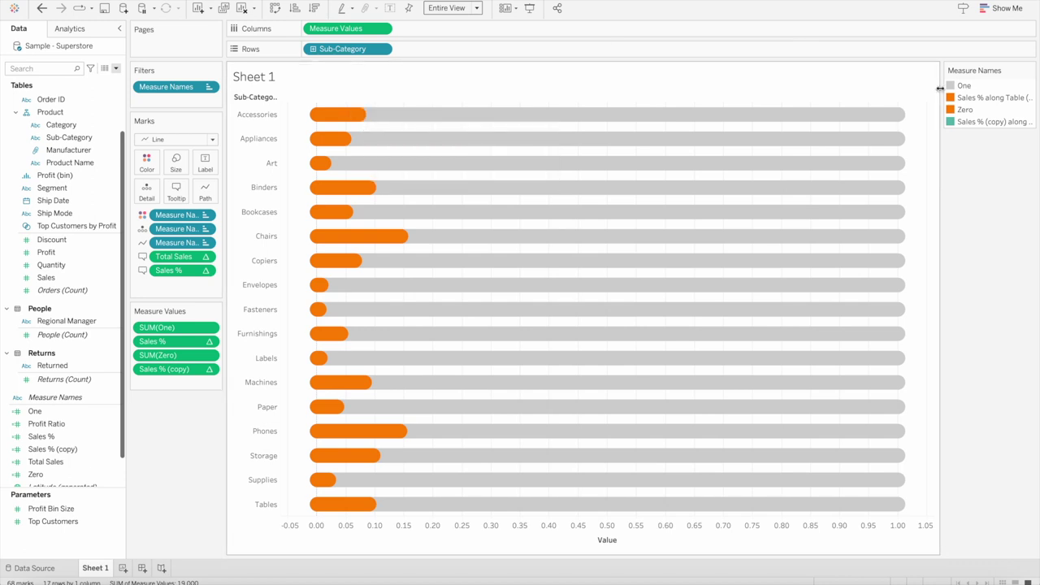
Try the Sales % copy above Zero in the Measure Names legend and return it to last place
{"action": "left_click", "coordinate": [966, 122]}
{"action": "left_click_drag", "start_coordinate": [965, 123], "coordinate": [965, 108]}
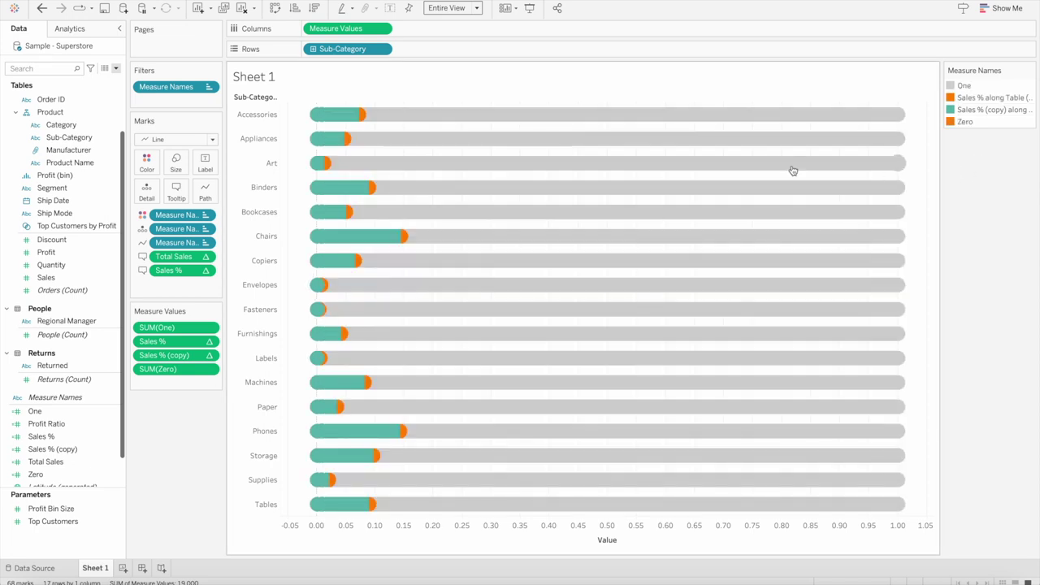
{"action": "mouse_move", "coordinate": [765, 118]}
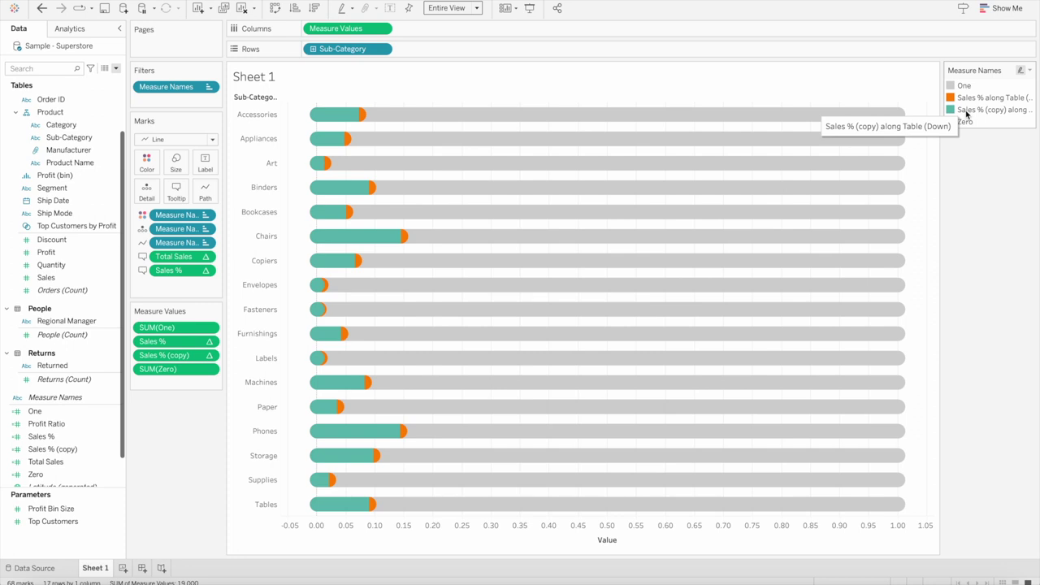
{"action": "left_click_drag", "start_coordinate": [965, 114], "coordinate": [965, 122]}
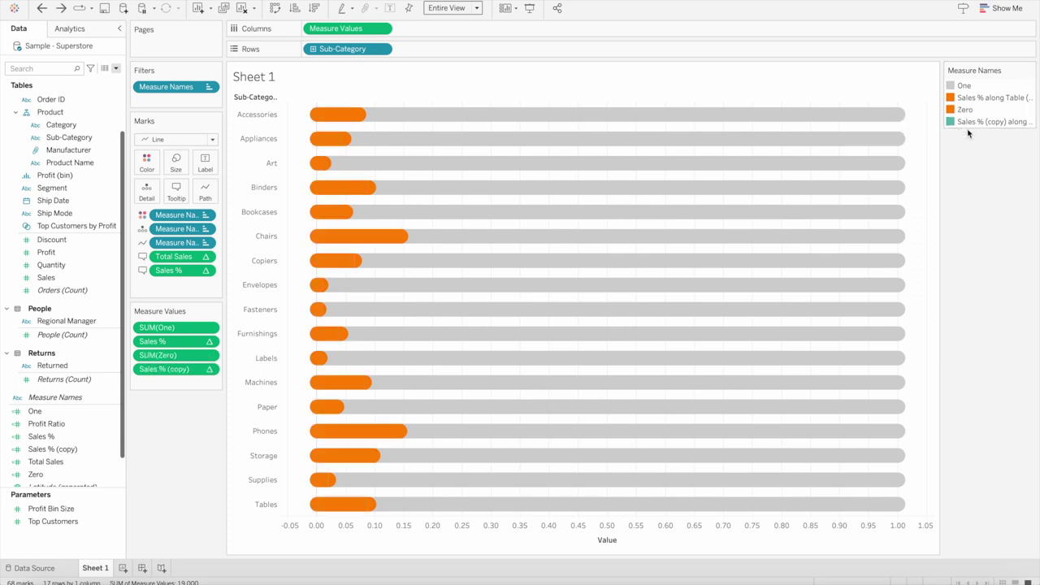
Recolor Sales % (copy) by sampling the gray of the One entry for it in the Measure Names colors
{"action": "left_click", "coordinate": [954, 124]}
{"action": "double_click", "coordinate": [954, 123]}
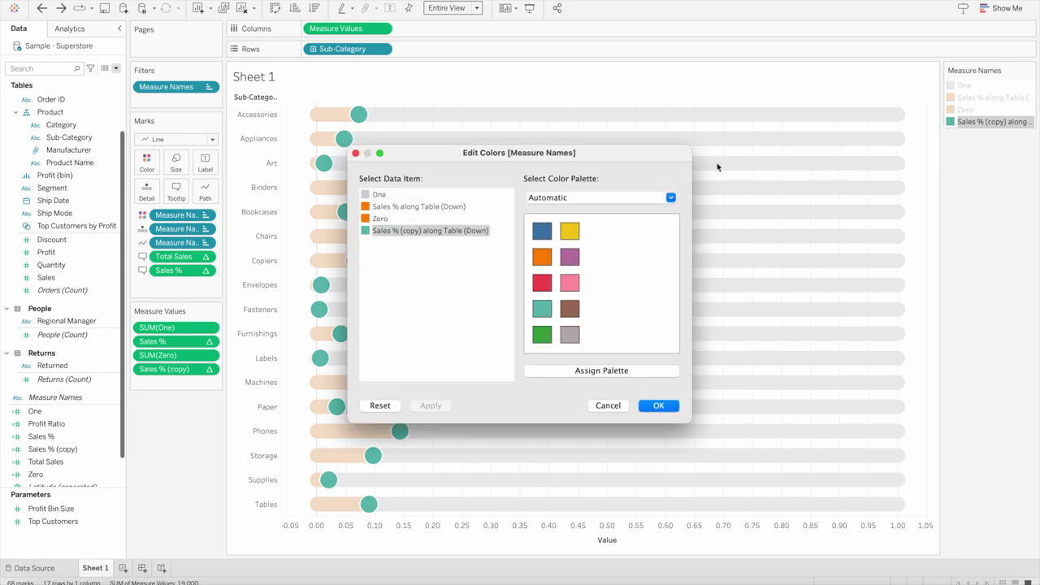
{"action": "double_click", "coordinate": [375, 233]}
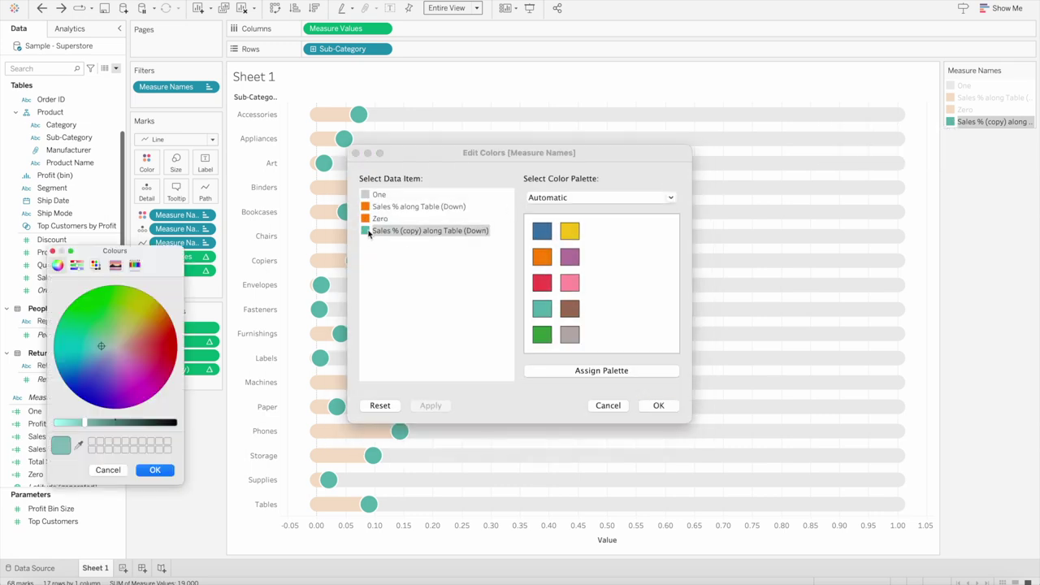
{"action": "left_click", "coordinate": [80, 446]}
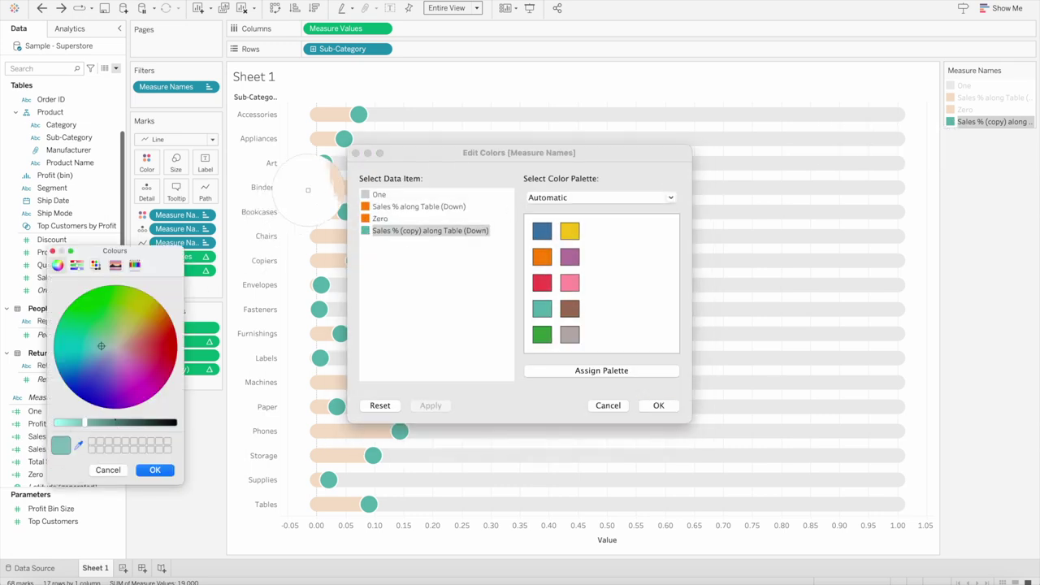
{"action": "left_click", "coordinate": [365, 195]}
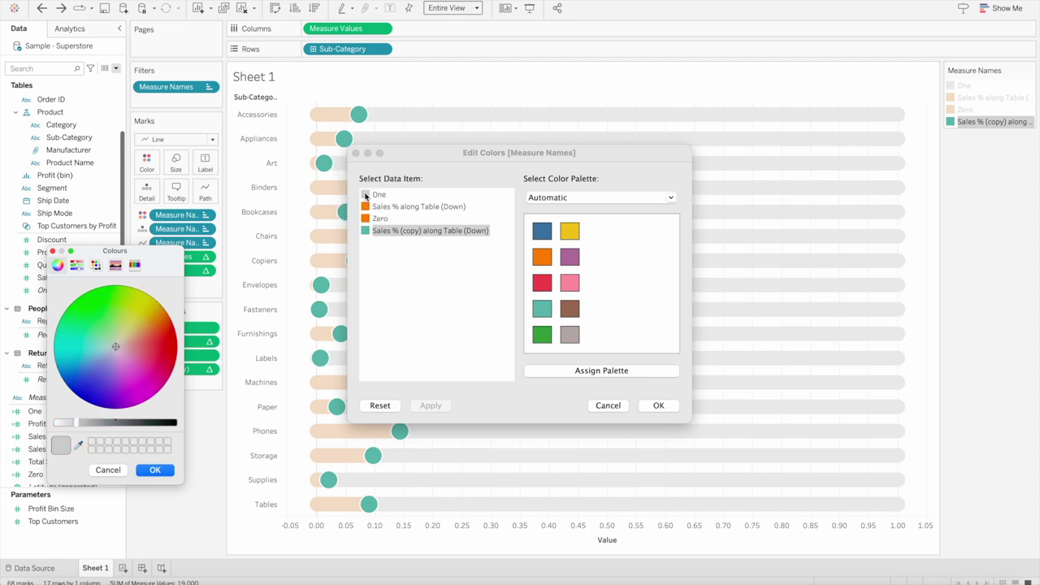
{"action": "left_click", "coordinate": [139, 471]}
{"action": "left_click", "coordinate": [658, 404]}
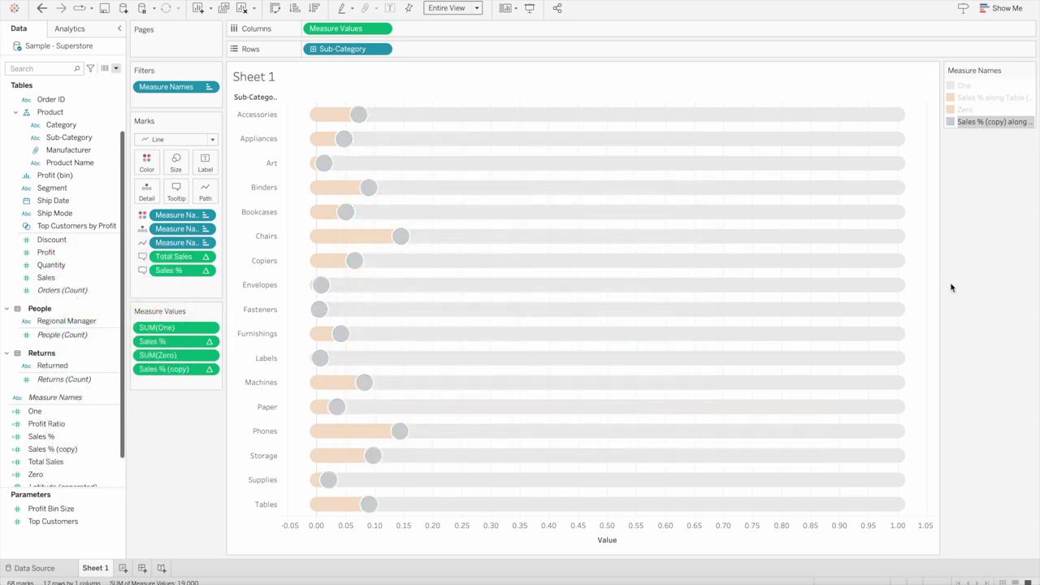
{"action": "left_click", "coordinate": [962, 282]}
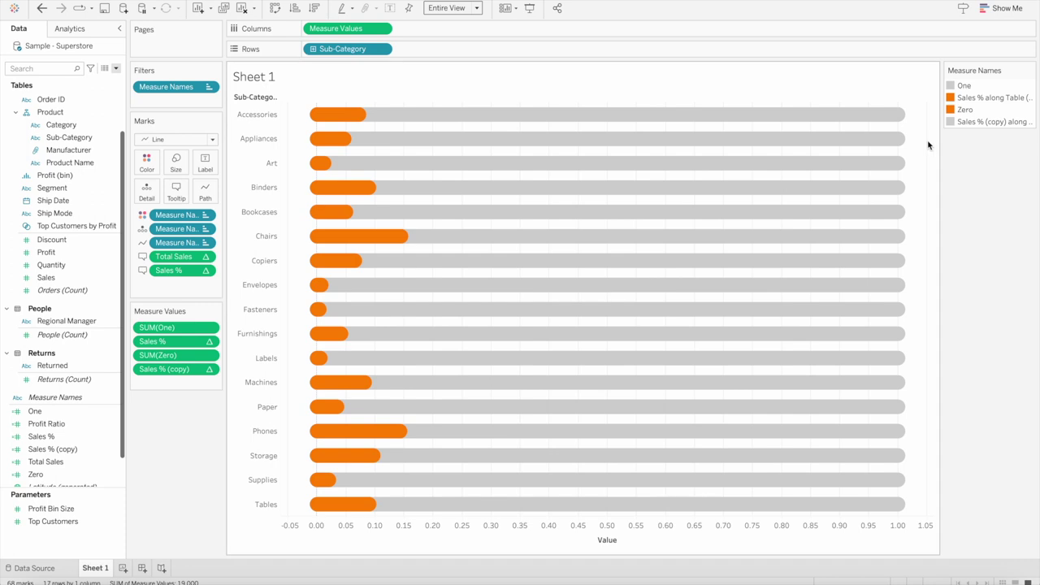
Move Sales % (copy) up the Measure Names legend so it sits between One and Sales %
{"action": "mouse_move", "coordinate": [855, 121]}
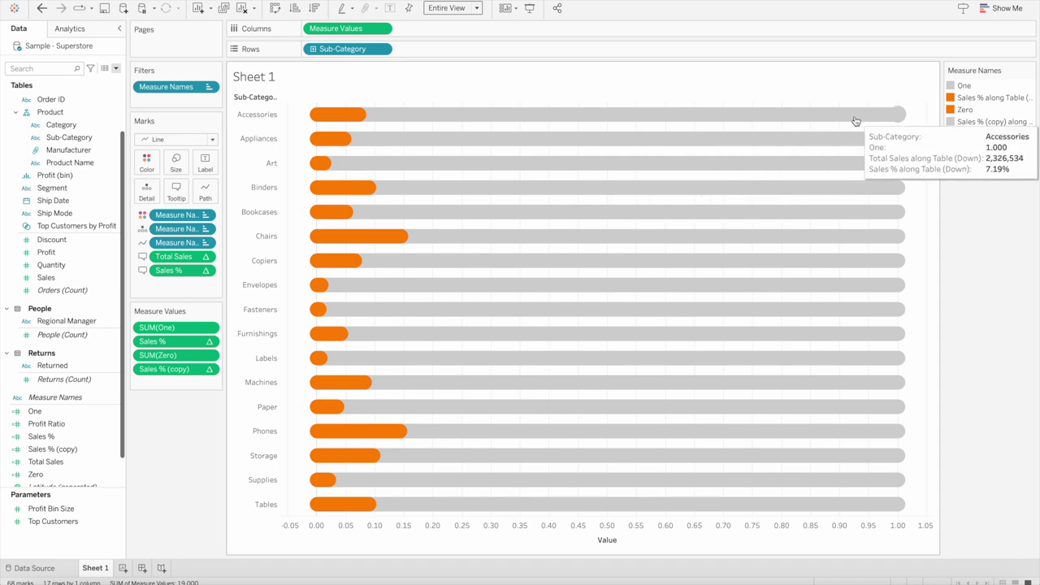
{"action": "left_click", "coordinate": [976, 125]}
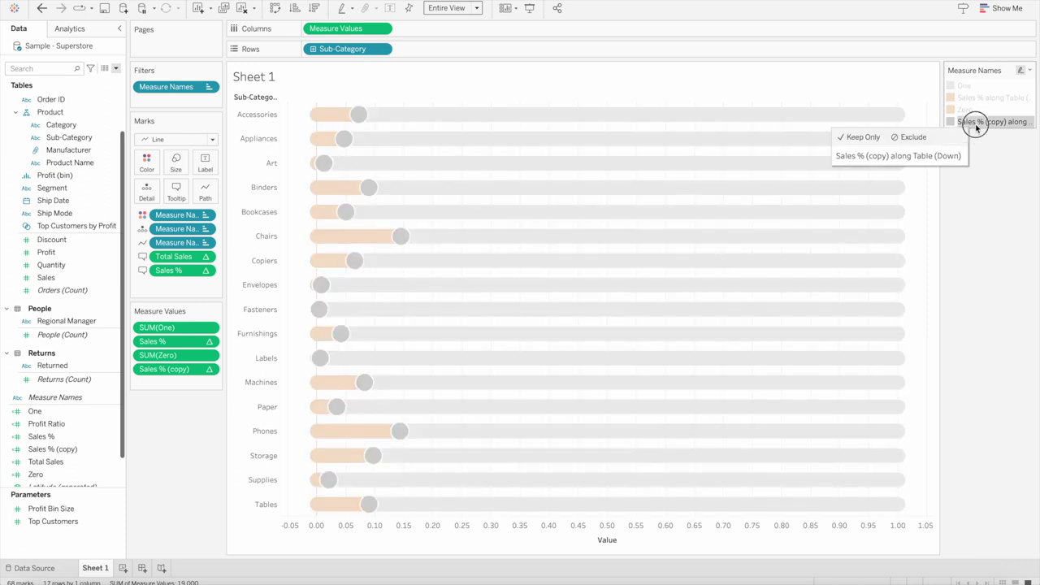
{"action": "left_click_drag", "start_coordinate": [975, 126], "coordinate": [976, 99]}
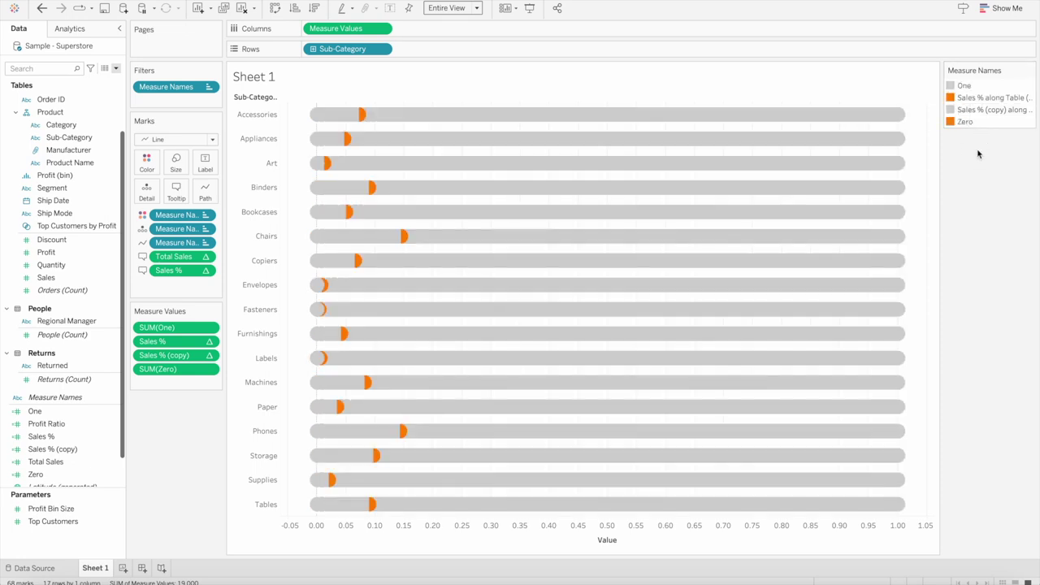
{"action": "mouse_move", "coordinate": [964, 122]}
{"action": "left_mouse_down"}
{"action": "mouse_move", "coordinate": [964, 93]}
{"action": "mouse_move", "coordinate": [966, 121]}
{"action": "left_mouse_up"}
{"action": "double_click", "coordinate": [979, 109]}
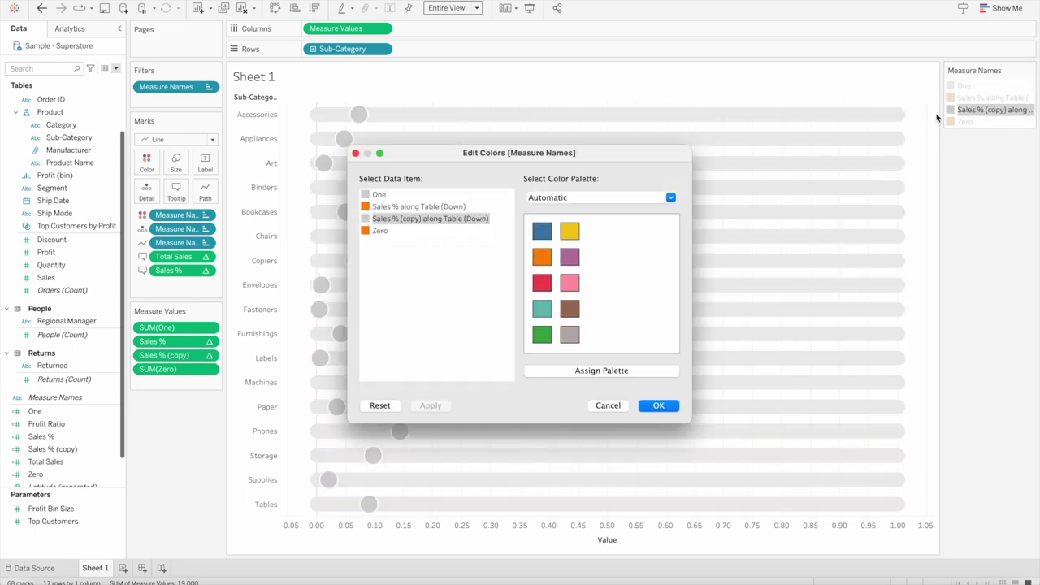
{"action": "left_click", "coordinate": [616, 405]}
{"action": "left_click_drag", "start_coordinate": [978, 114], "coordinate": [978, 92]}
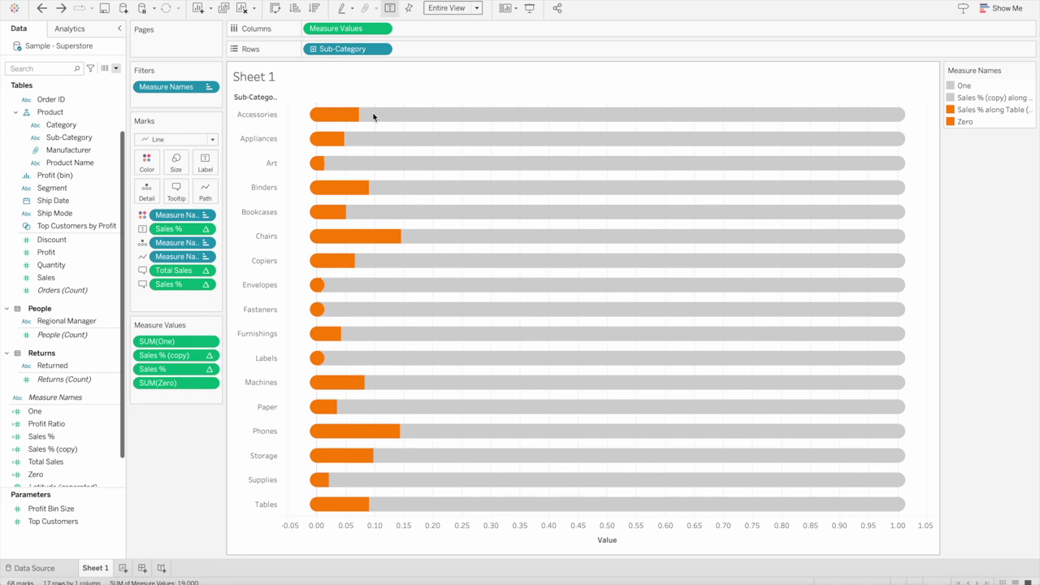
Label the bars with Sales % and restrict the marks to label to Line Ends
{"action": "left_click", "coordinate": [206, 162]}
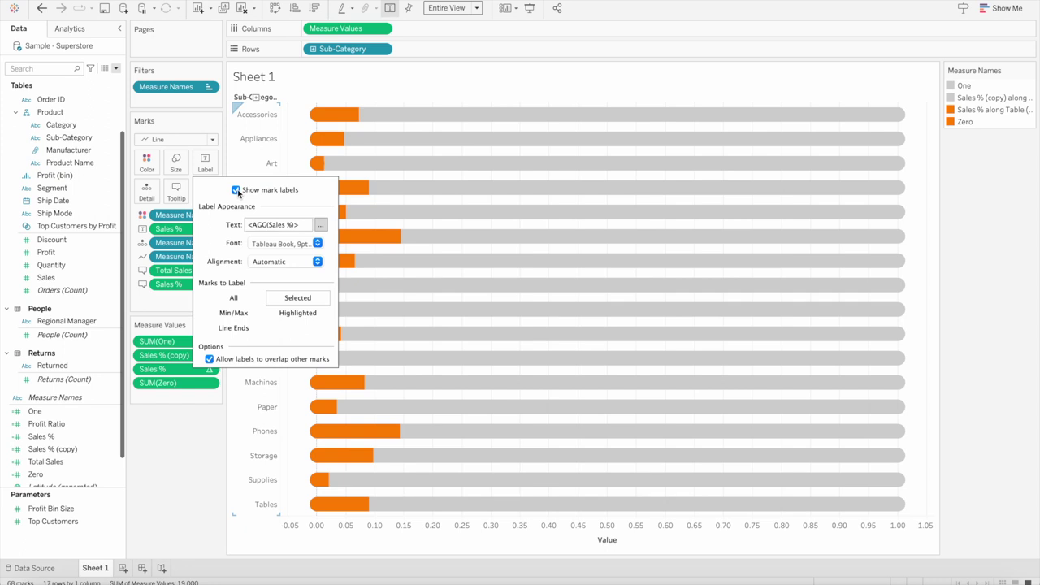
{"action": "left_click", "coordinate": [179, 471]}
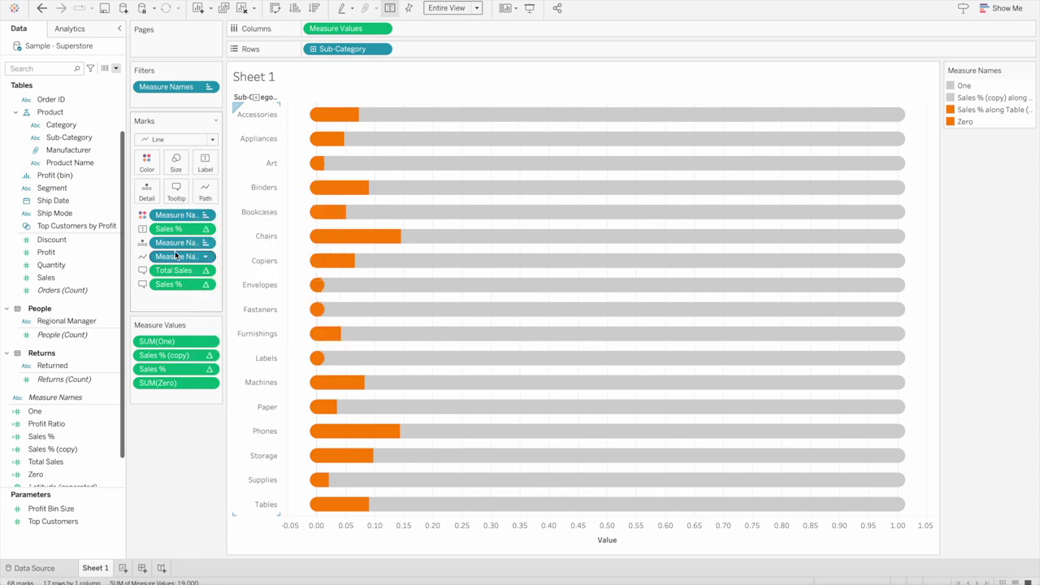
{"action": "left_click", "coordinate": [206, 163]}
{"action": "left_click", "coordinate": [234, 328]}
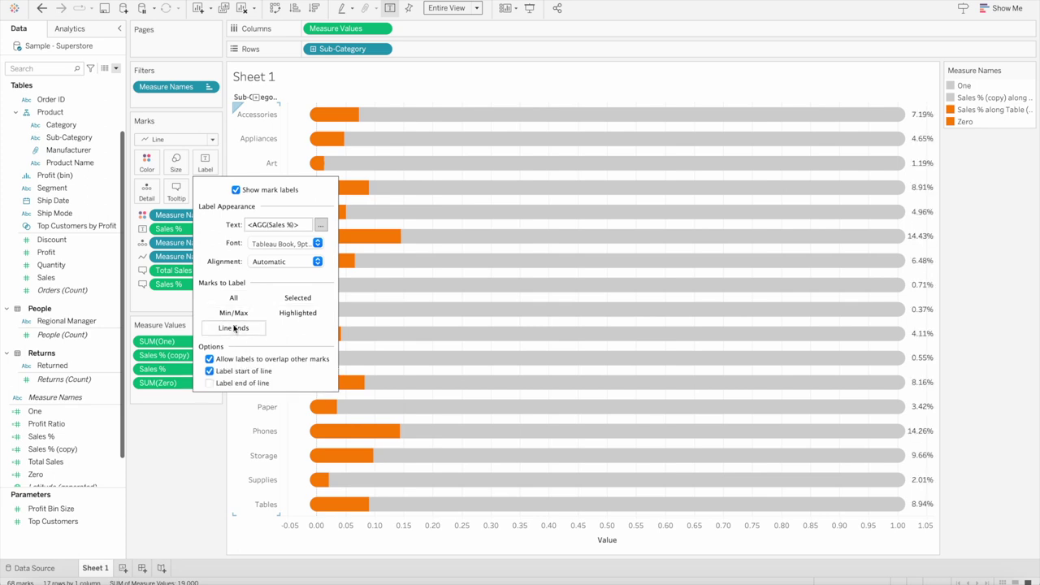
Try labeling all marks and both line ends, and return to labeling only the start of the line
{"action": "left_click", "coordinate": [236, 298]}
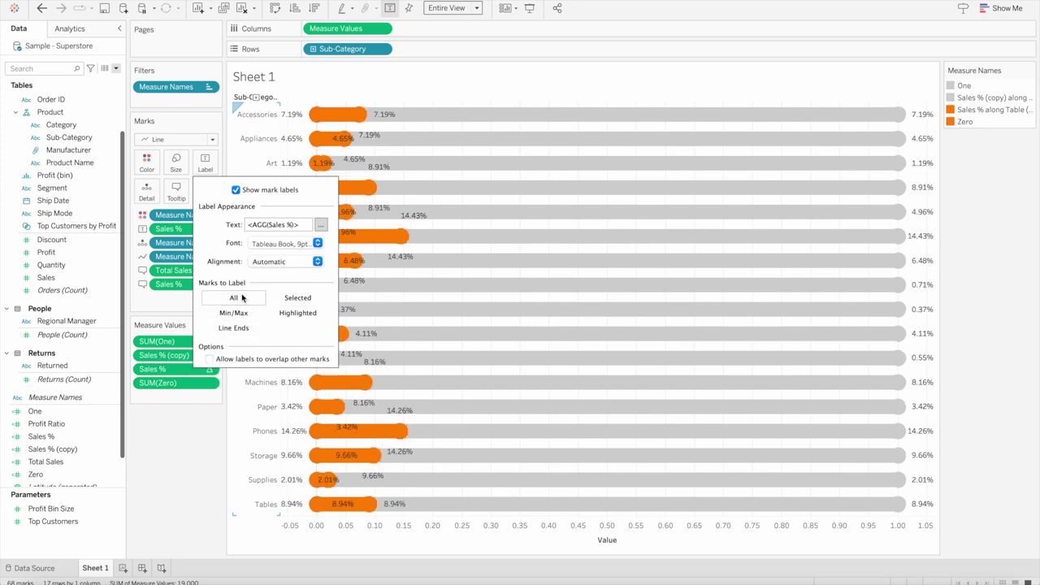
{"action": "left_click", "coordinate": [238, 327]}
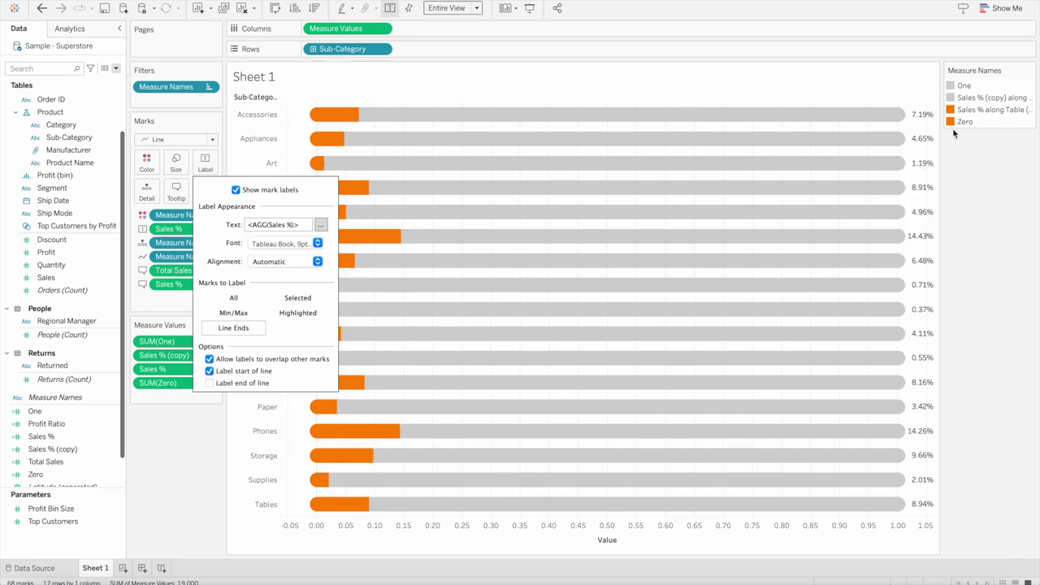
{"action": "left_click", "coordinate": [209, 383]}
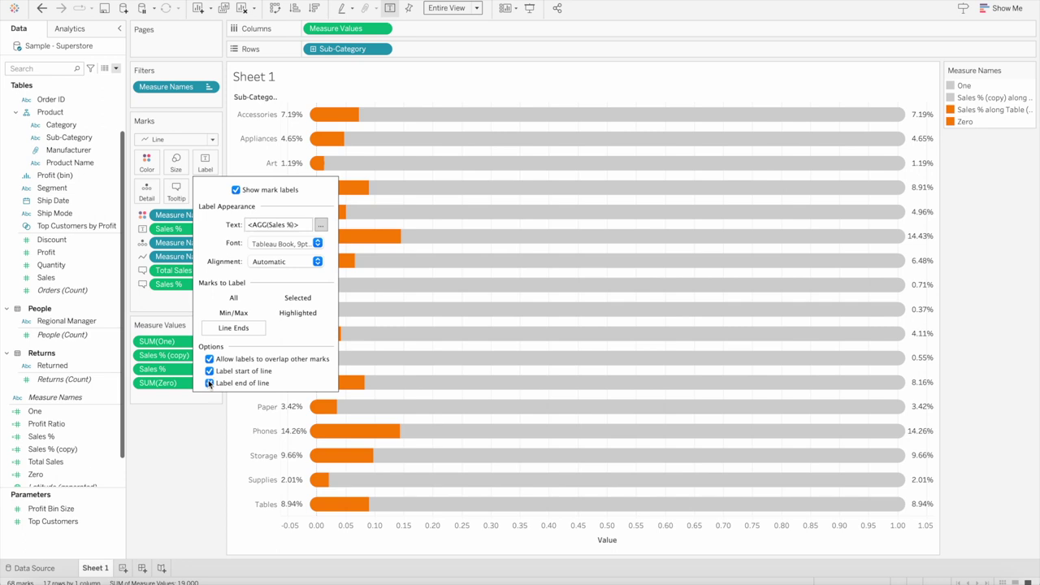
{"action": "left_click", "coordinate": [209, 383]}
{"action": "left_click", "coordinate": [198, 446]}
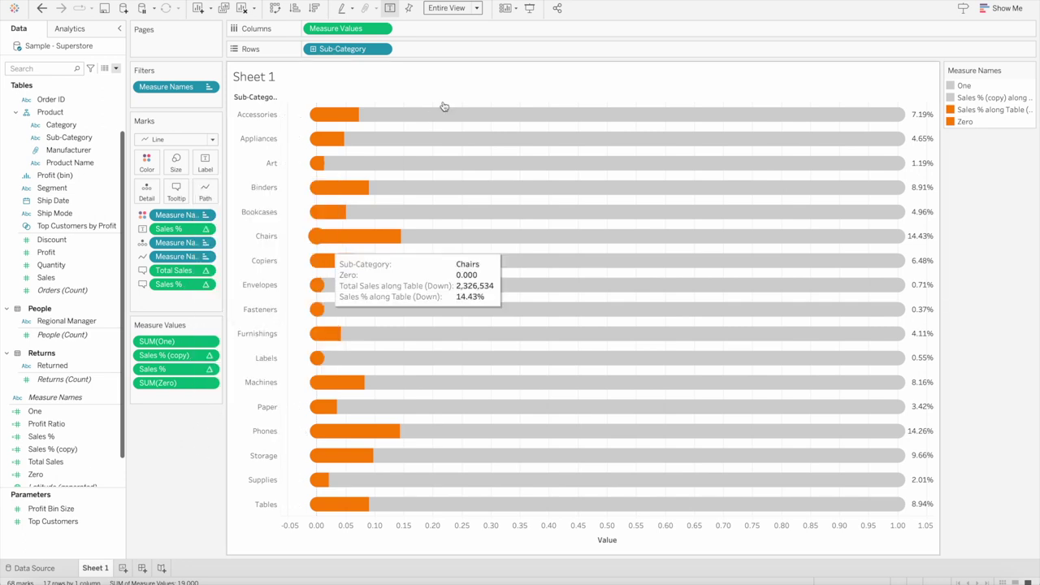
Move Sales % (copy) above One in the Measure Names legend to make it the first entry
{"action": "mouse_move", "coordinate": [371, 116]}
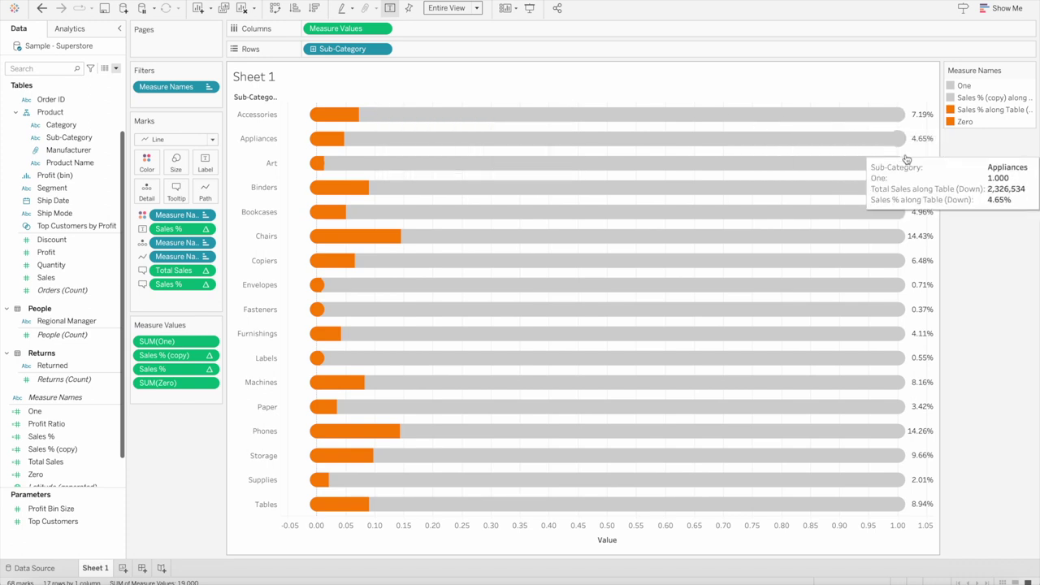
{"action": "left_click", "coordinate": [993, 98]}
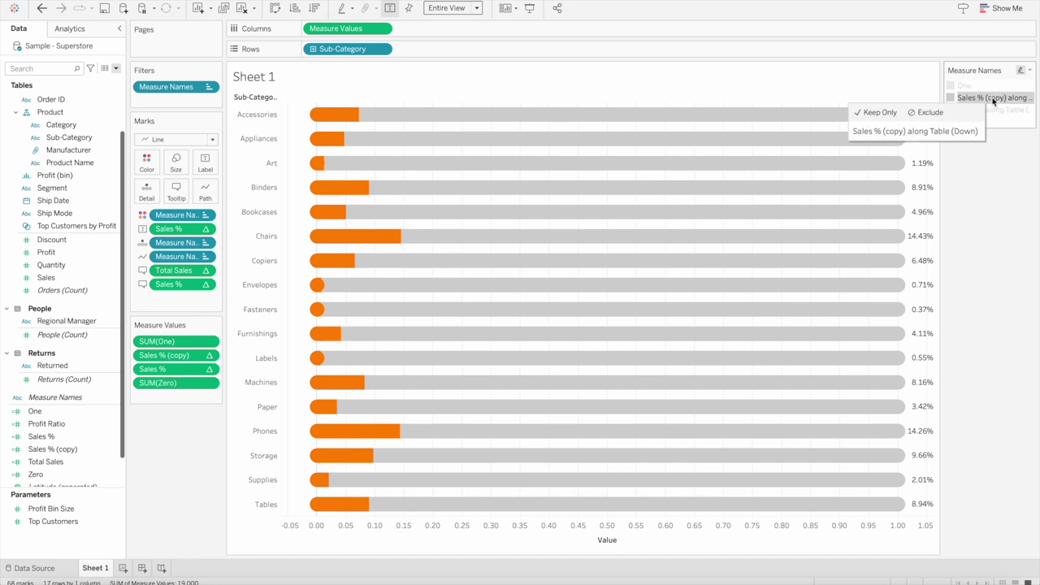
{"action": "left_click_drag", "start_coordinate": [993, 99], "coordinate": [992, 83]}
{"action": "left_click", "coordinate": [992, 159]}
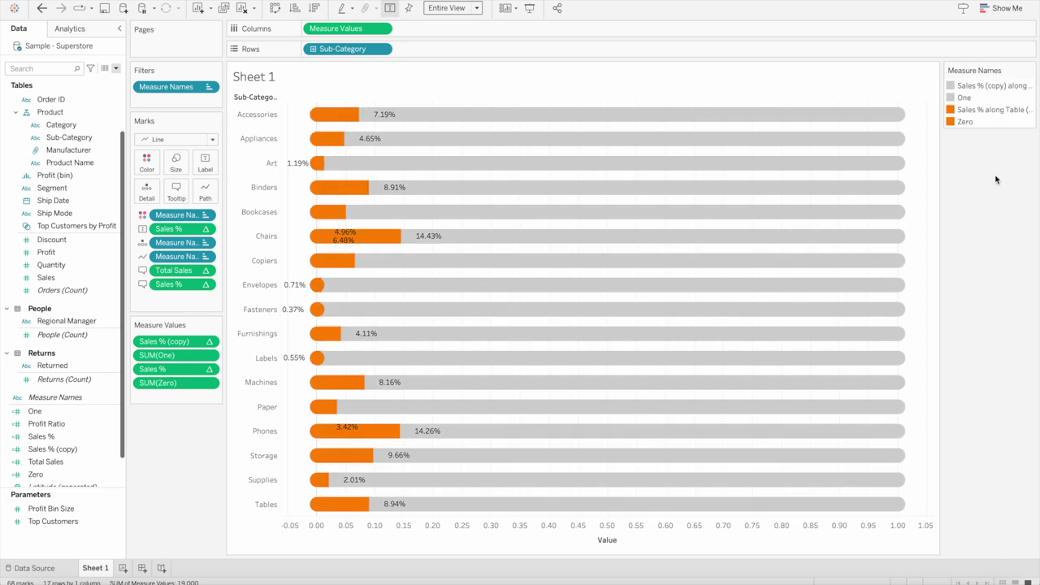
Set the horizontal alignment of the Sales % labels to right
{"action": "mouse_move", "coordinate": [424, 233]}
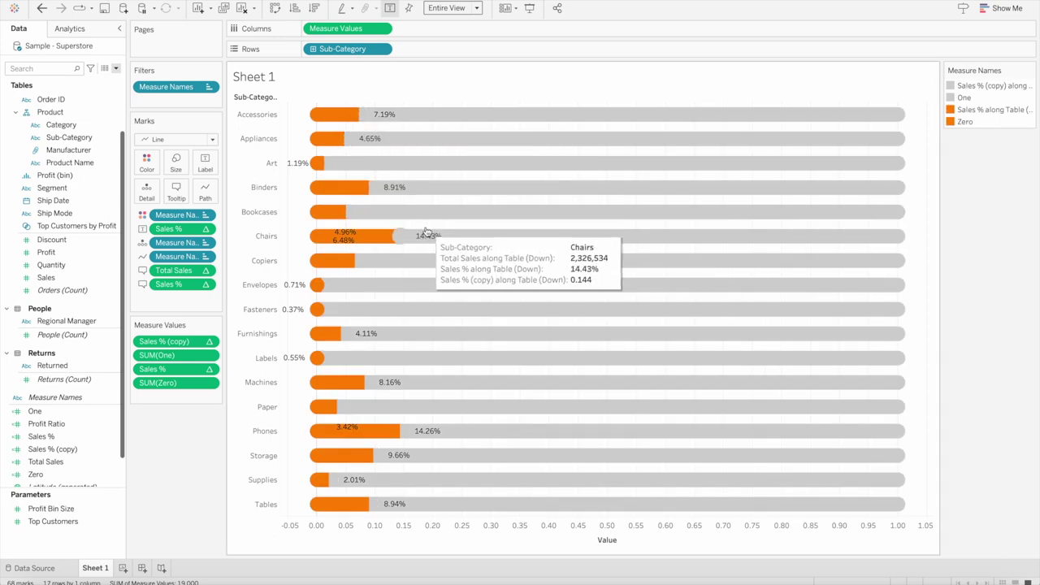
{"action": "left_click", "coordinate": [208, 170]}
{"action": "left_click", "coordinate": [271, 261]}
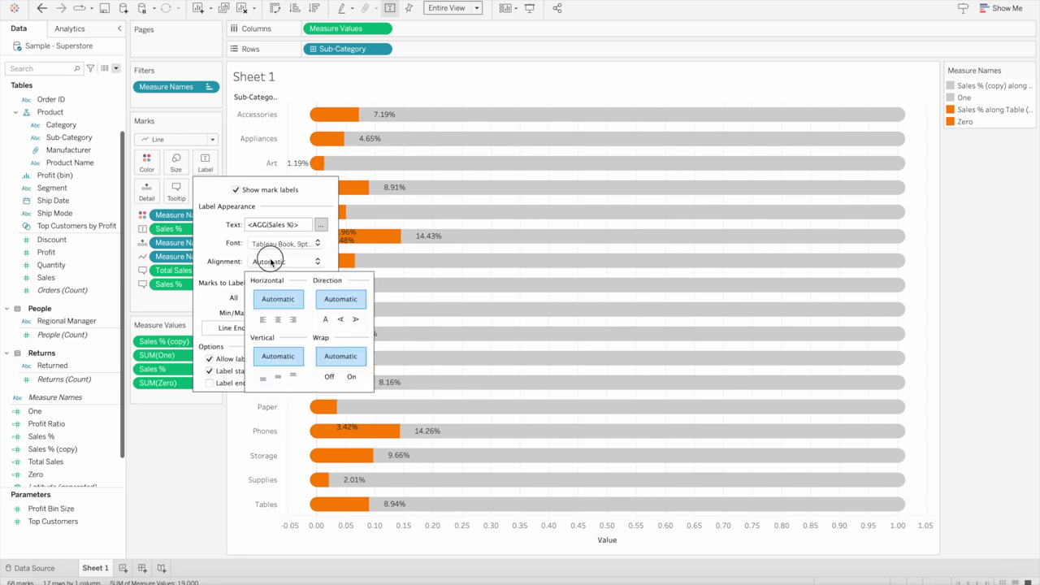
{"action": "left_click", "coordinate": [293, 319]}
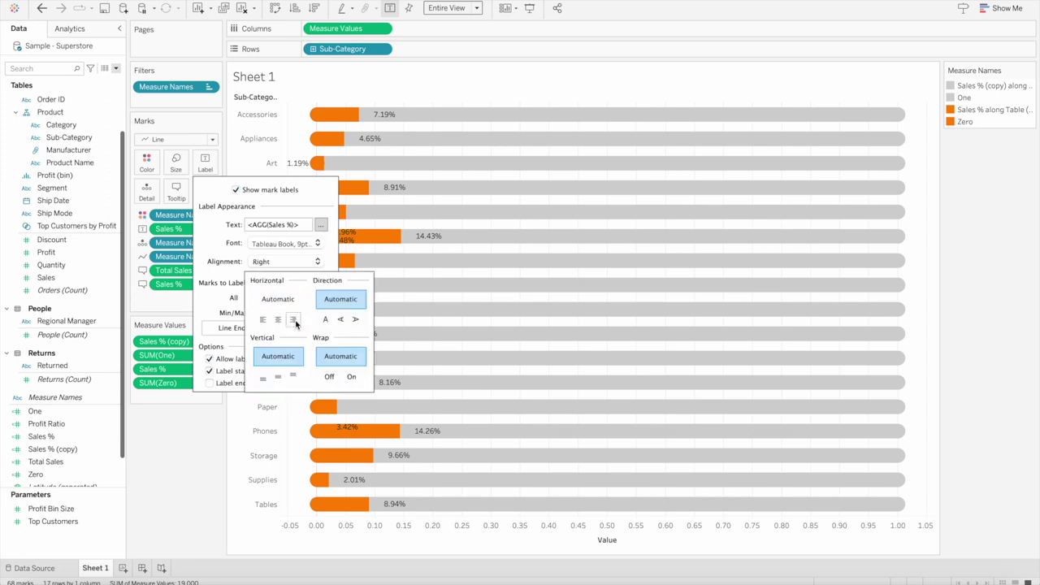
{"action": "left_click", "coordinate": [205, 433]}
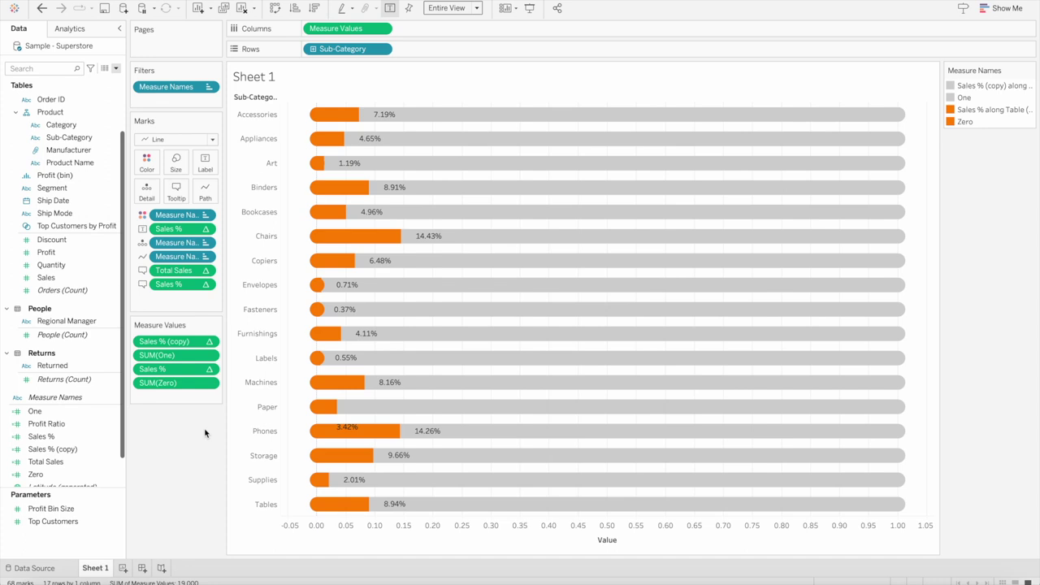
Turn off the option that allows the Sales % labels to overlap other marks
{"action": "left_click", "coordinate": [205, 163]}
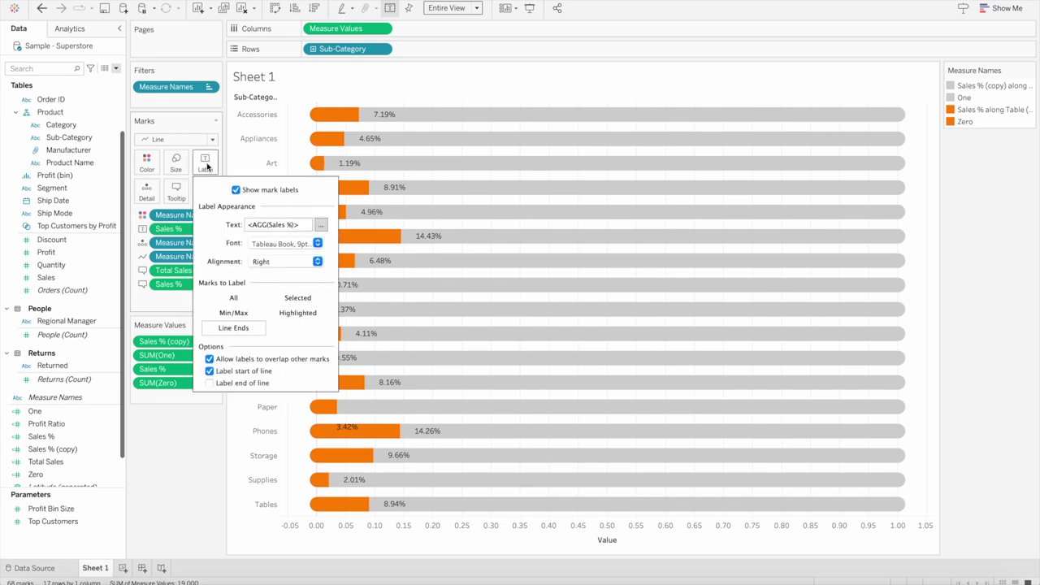
{"action": "left_click", "coordinate": [212, 360]}
{"action": "left_click", "coordinate": [205, 421]}
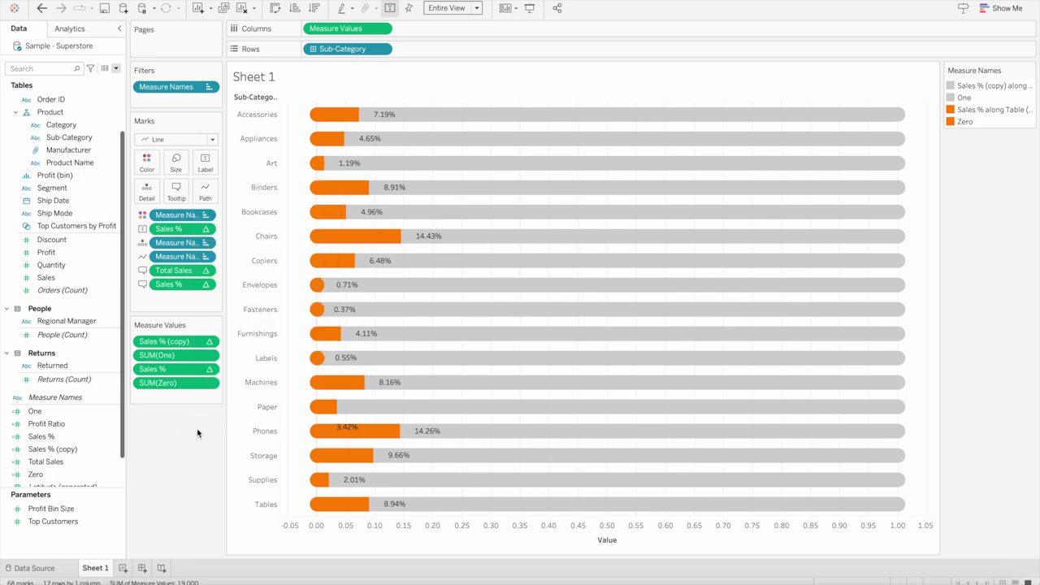
Set the vertical alignment of the Sales % labels to middle so each label lines up with its own bar
{"action": "mouse_move", "coordinate": [348, 342]}
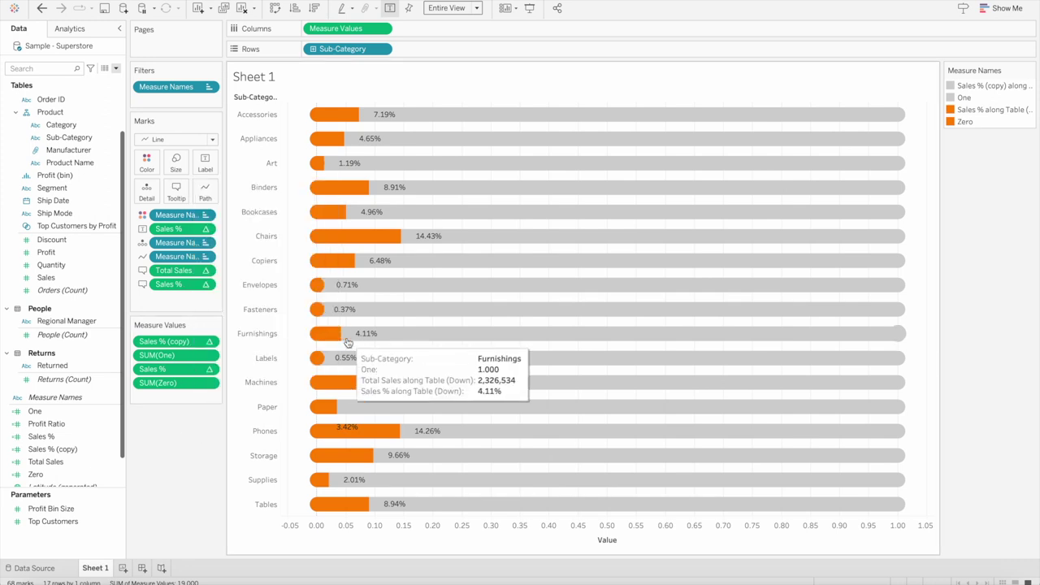
{"action": "mouse_move", "coordinate": [346, 431]}
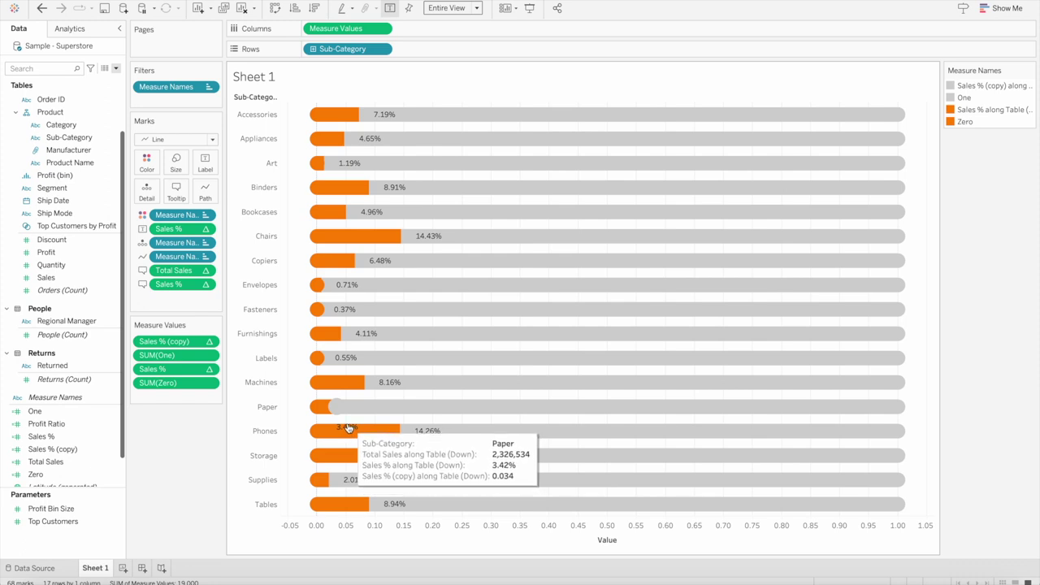
{"action": "left_click", "coordinate": [205, 167]}
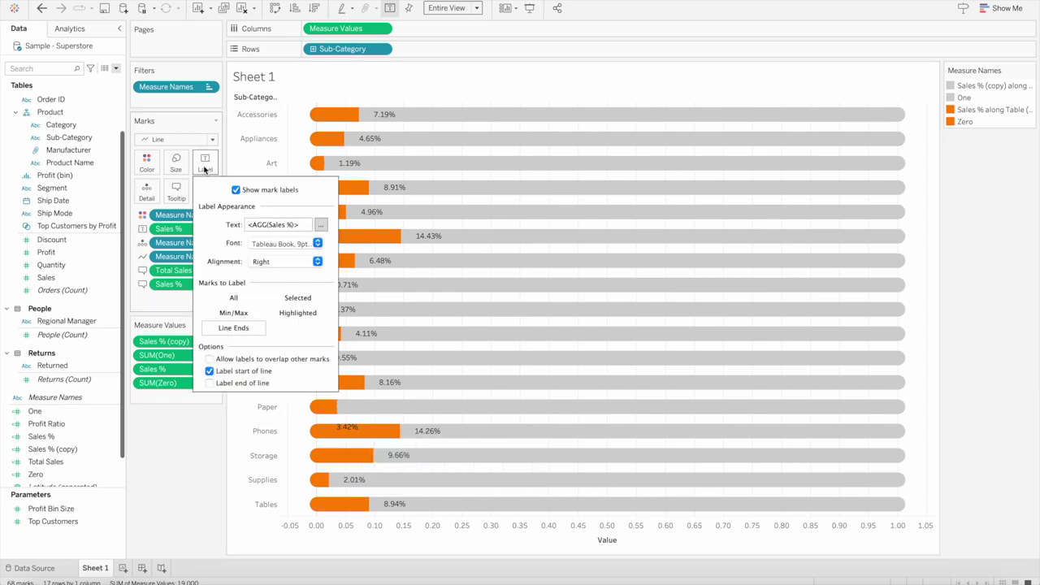
{"action": "left_click", "coordinate": [273, 261]}
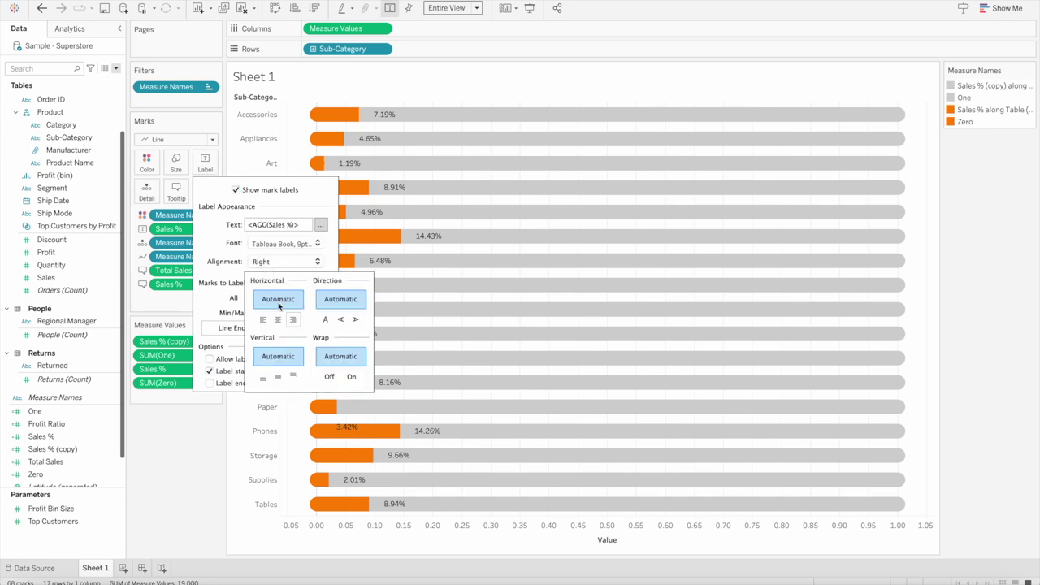
{"action": "left_click", "coordinate": [278, 378]}
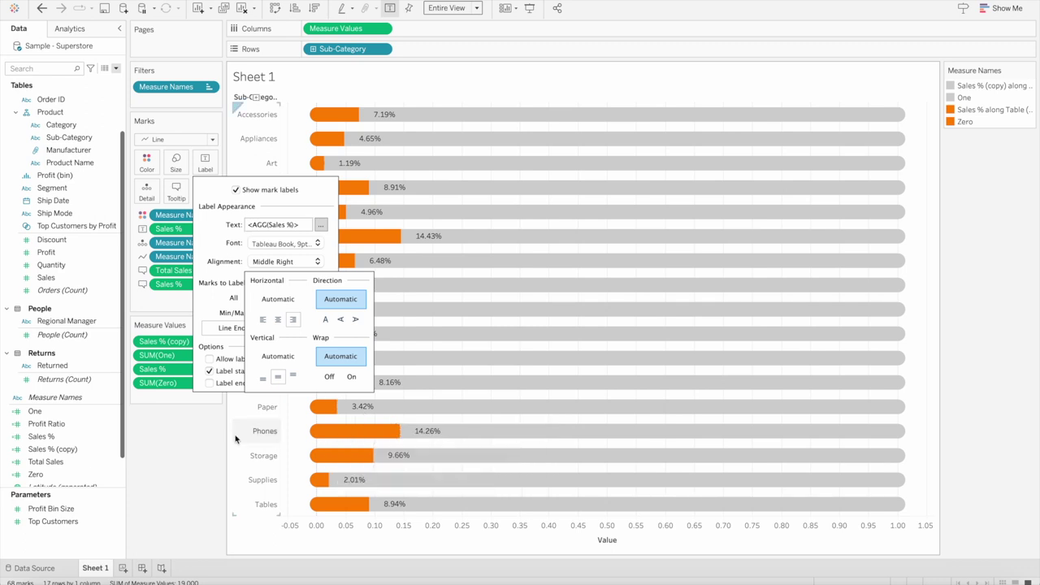
{"action": "left_click", "coordinate": [198, 443]}
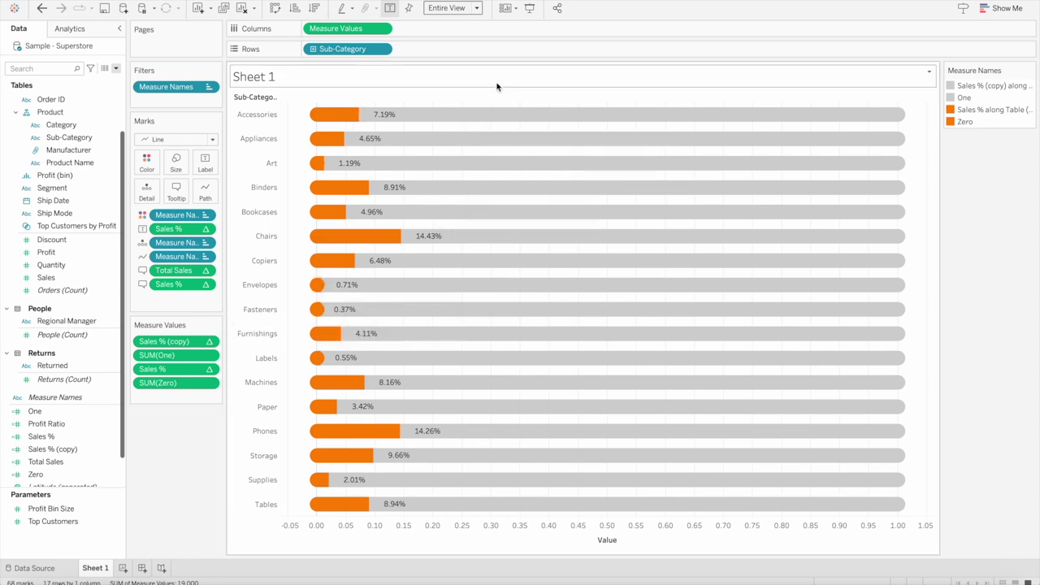
Sort Sub-Category by the Sales field in descending order, aggregated as Sum
{"action": "left_click", "coordinate": [381, 49]}
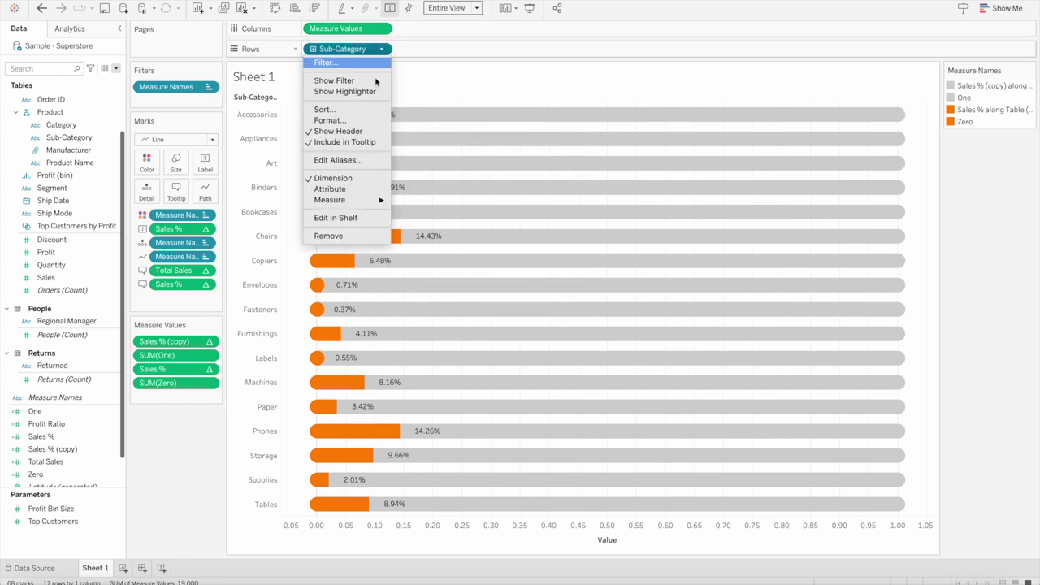
{"action": "left_click", "coordinate": [355, 112]}
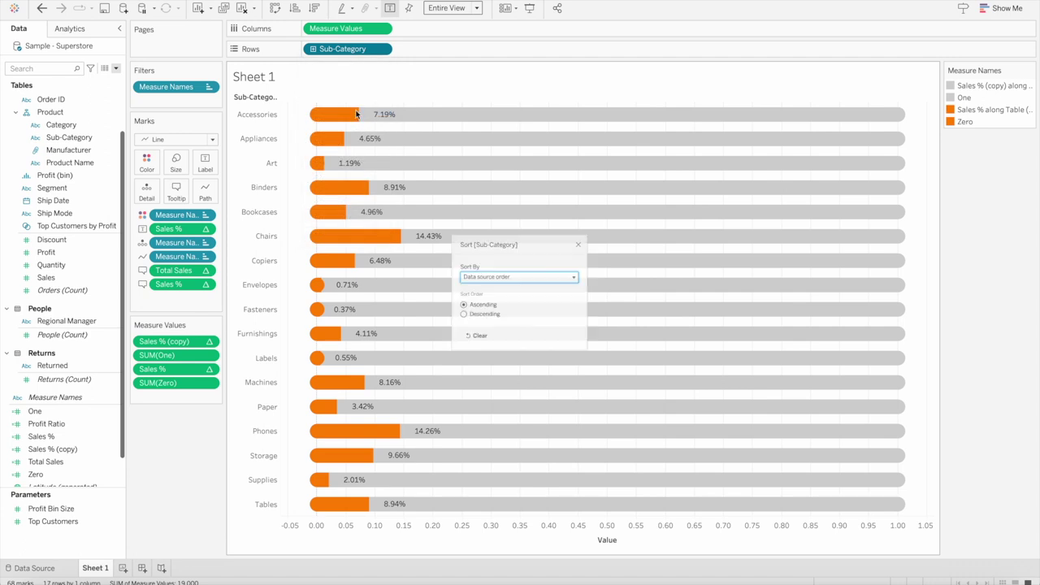
{"action": "left_click", "coordinate": [520, 274]}
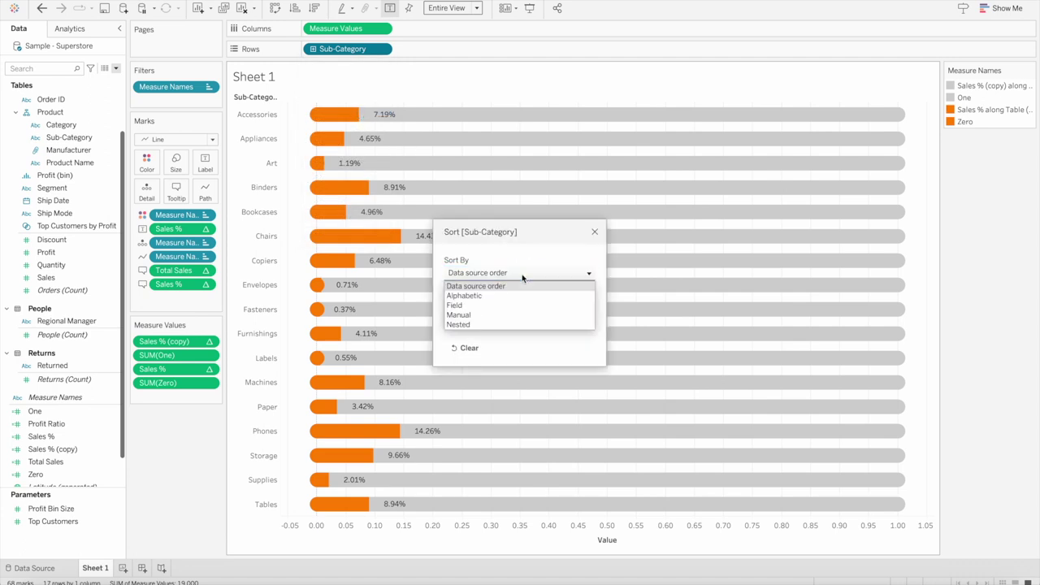
{"action": "left_click", "coordinate": [474, 307]}
{"action": "left_click", "coordinate": [475, 320]}
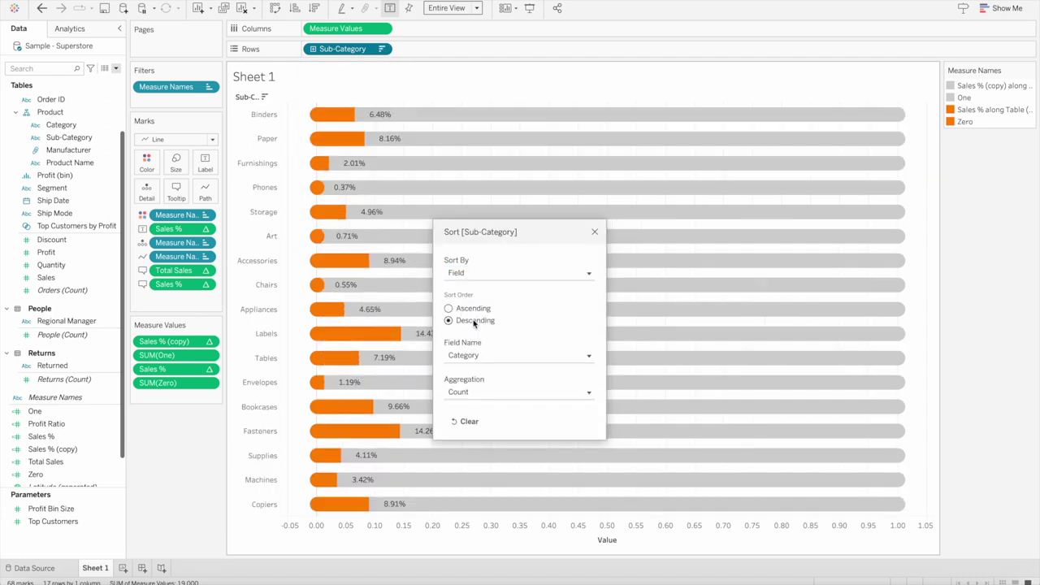
{"action": "left_click", "coordinate": [485, 357]}
{"action": "scroll", "coordinate": [489, 490], "scroll_direction": "down", "scroll_amount": 3}
{"action": "scroll", "coordinate": [489, 491], "scroll_direction": "down", "scroll_amount": 3}
{"action": "left_click", "coordinate": [491, 471]}
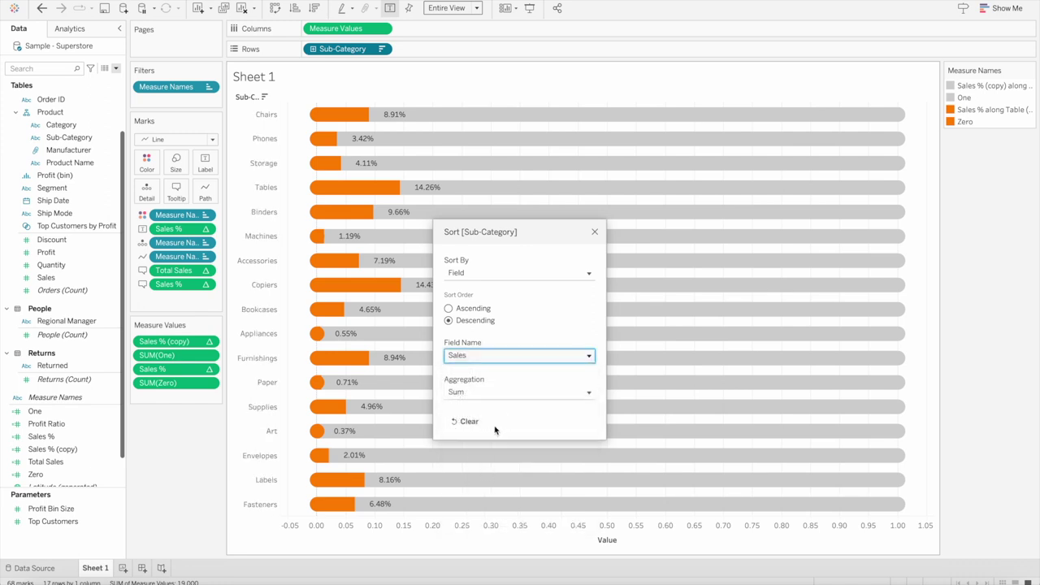
{"action": "left_click", "coordinate": [595, 233]}
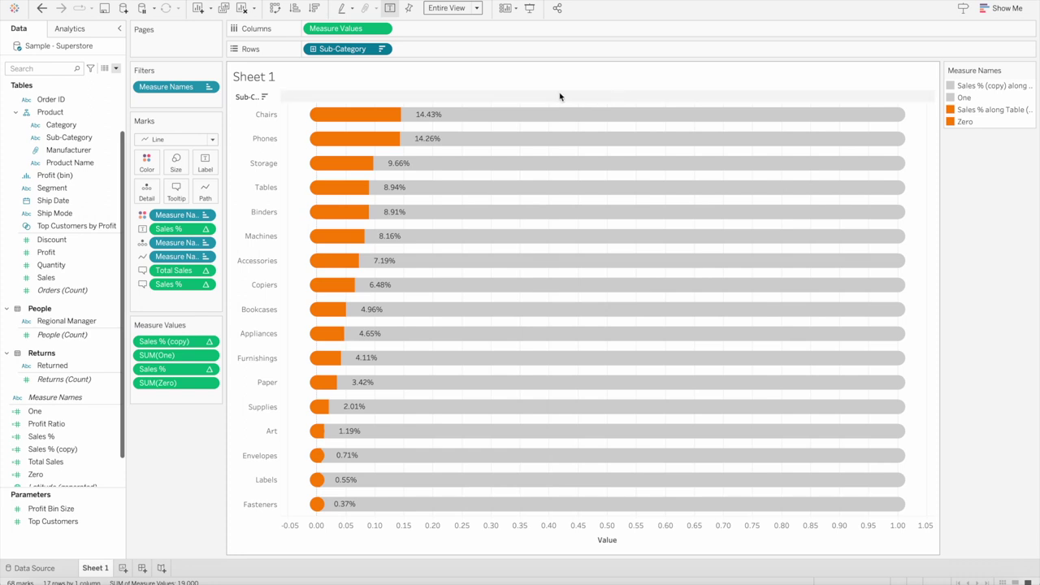
Set the grid lines and zero lines for the sheet's columns to None
{"action": "right_click", "coordinate": [536, 128]}
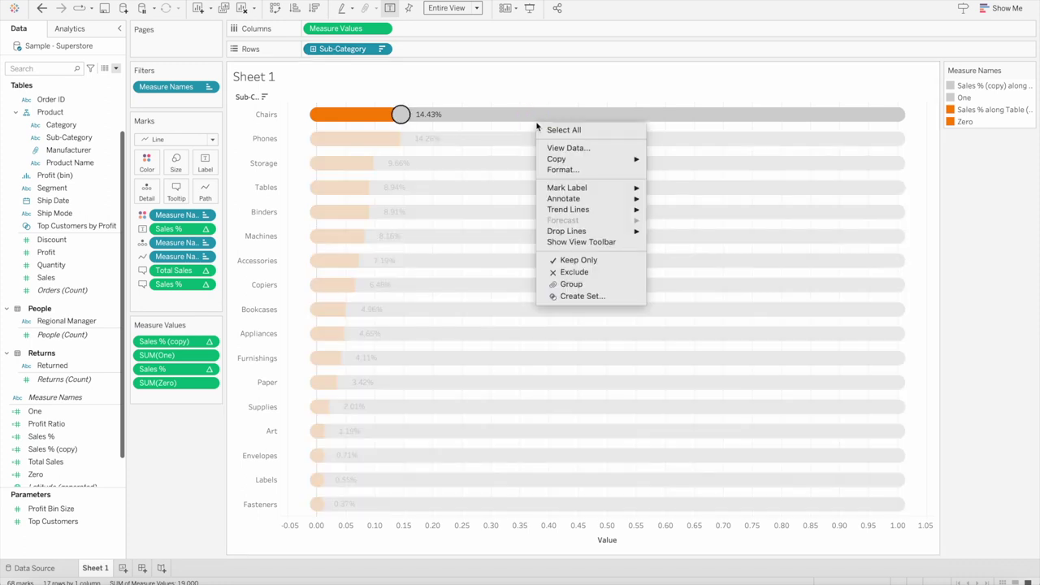
{"action": "left_click", "coordinate": [564, 170]}
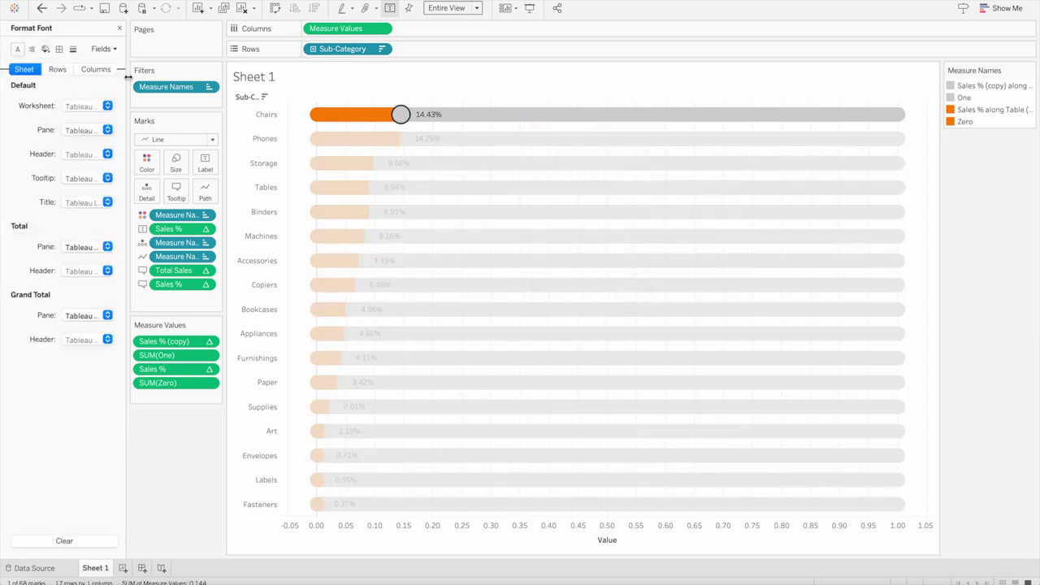
{"action": "left_click", "coordinate": [58, 49]}
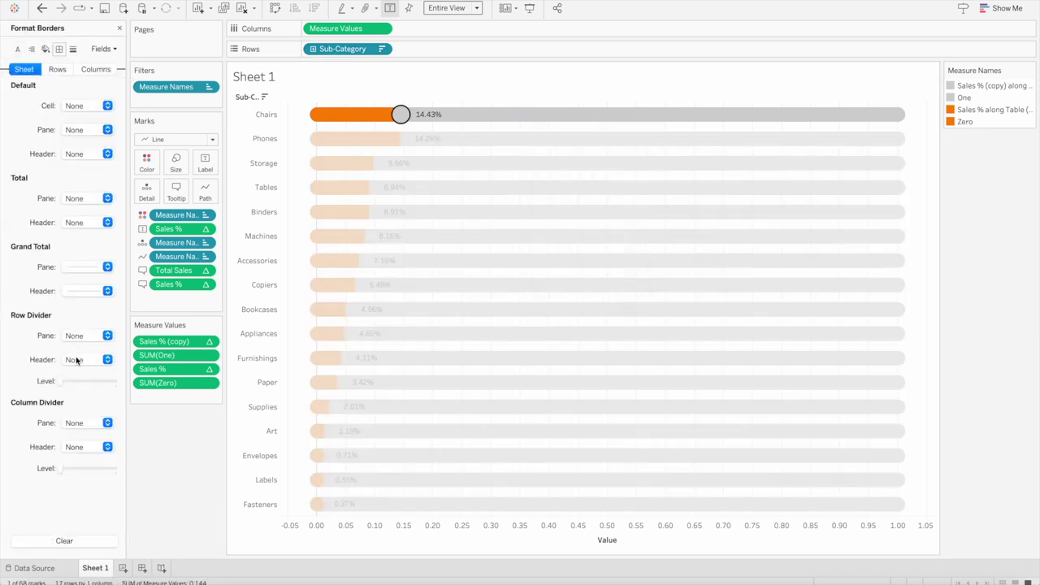
{"action": "left_click", "coordinate": [67, 73]}
{"action": "left_click", "coordinate": [88, 71]}
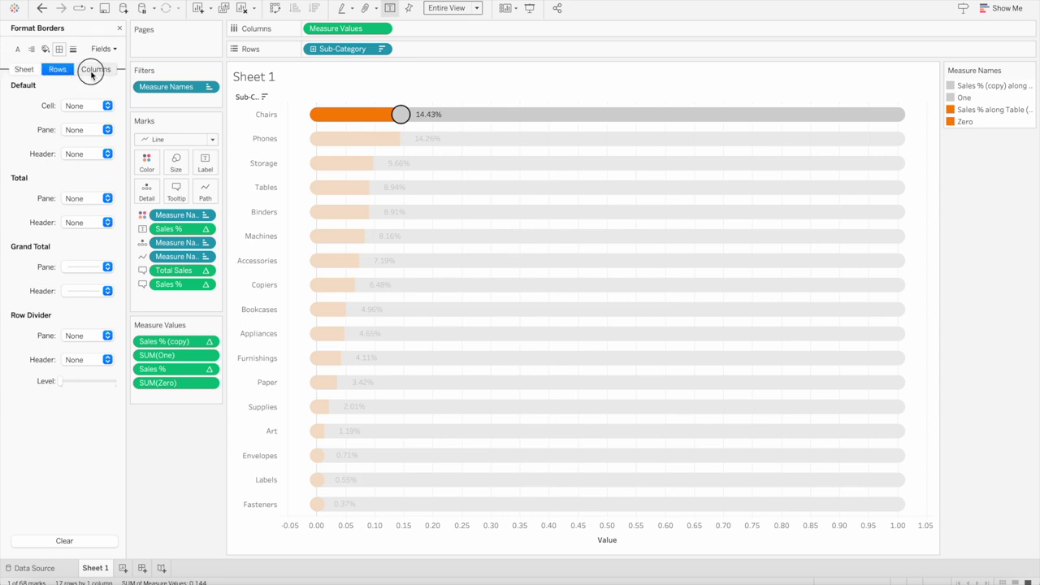
{"action": "left_click", "coordinate": [72, 50]}
{"action": "left_click", "coordinate": [75, 105]}
{"action": "left_click", "coordinate": [81, 124]}
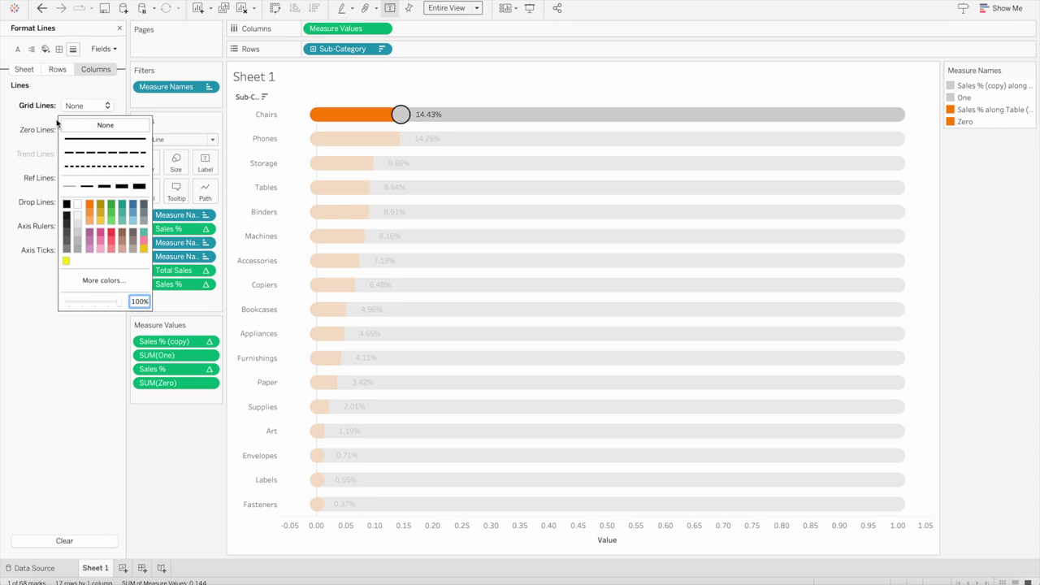
{"action": "left_click", "coordinate": [71, 131]}
{"action": "left_click", "coordinate": [73, 149]}
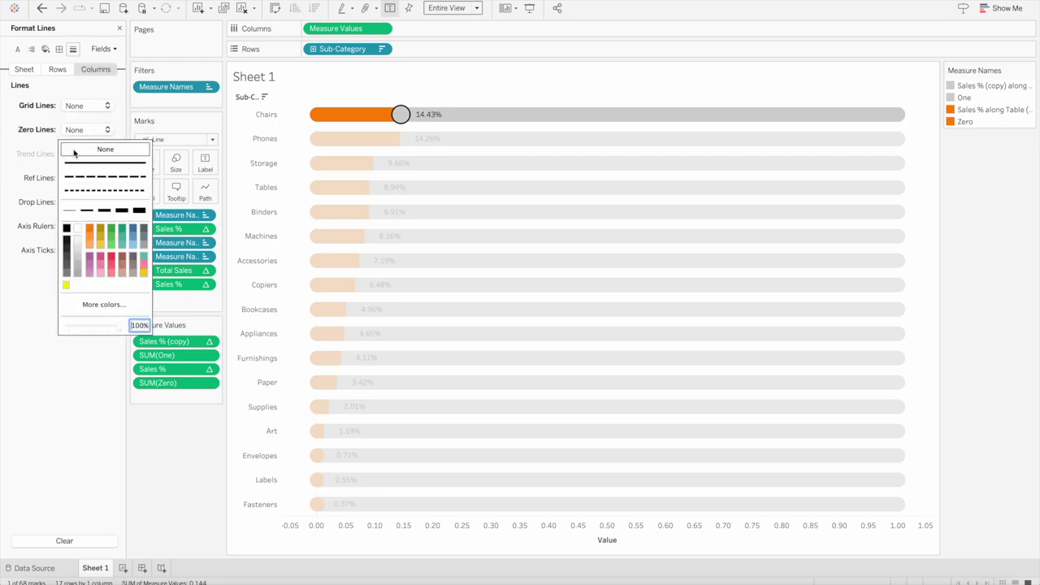
{"action": "left_click", "coordinate": [250, 133]}
{"action": "right_click", "coordinate": [249, 143]}
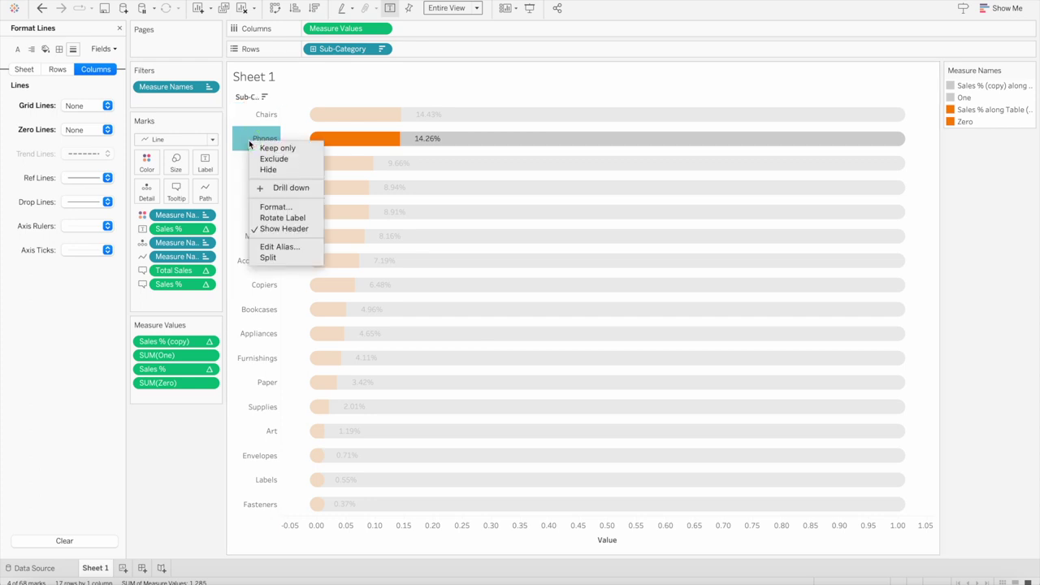
{"action": "left_click", "coordinate": [258, 218]}
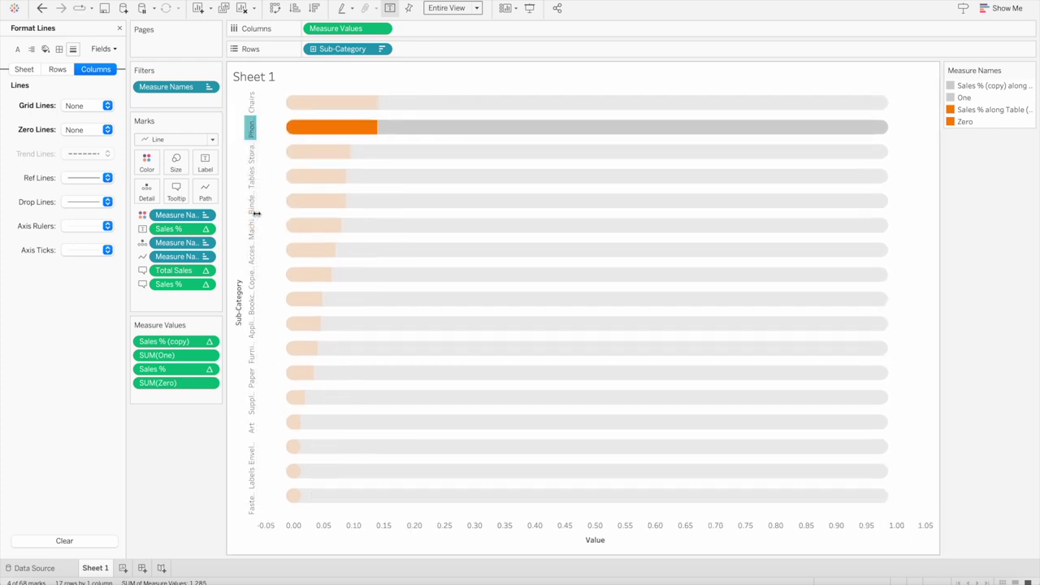
{"action": "left_click", "coordinate": [256, 212]}
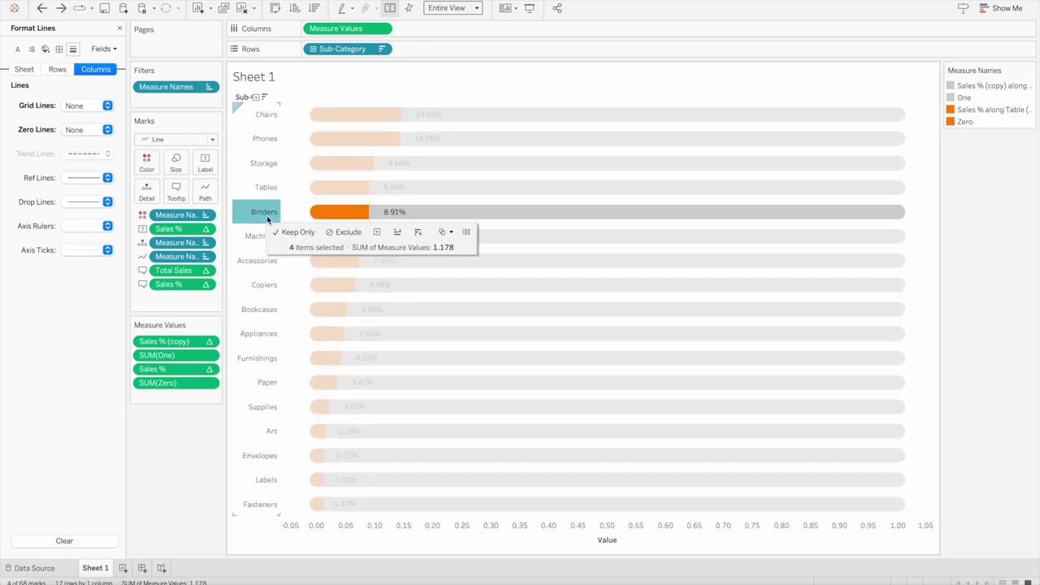
Set the header font size of the Sub-Category labels to 10
{"action": "left_click_drag", "start_coordinate": [256, 212], "coordinate": [256, 187]}
{"action": "right_click", "coordinate": [253, 185]}
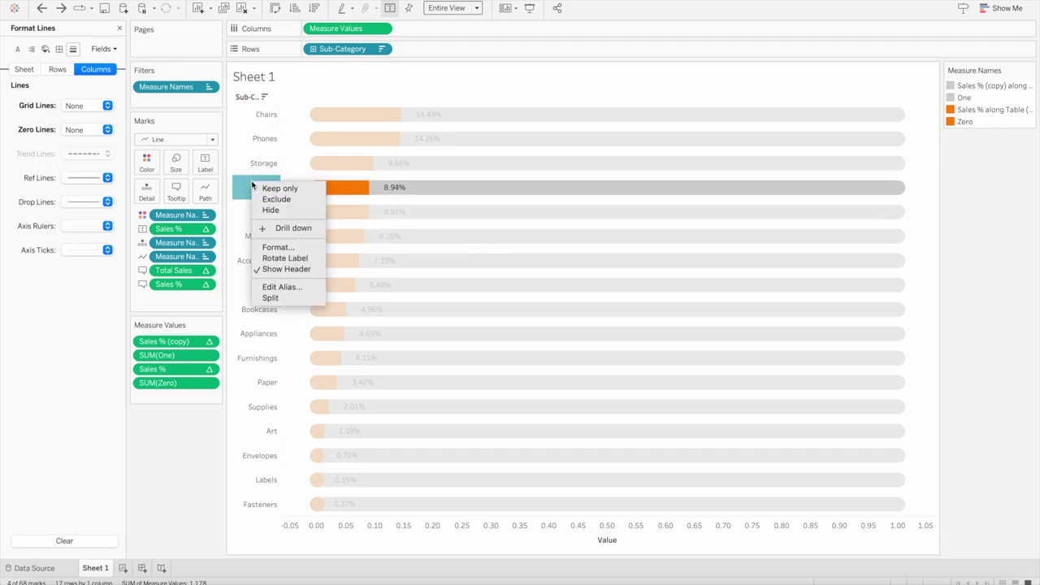
{"action": "left_click", "coordinate": [272, 247]}
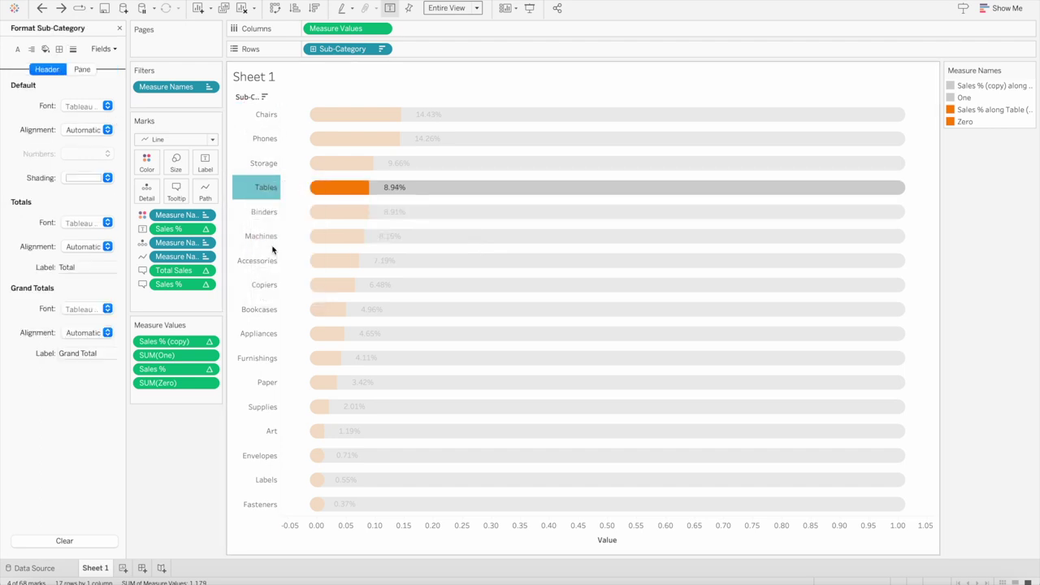
{"action": "left_click", "coordinate": [107, 105]}
{"action": "left_click", "coordinate": [84, 147]}
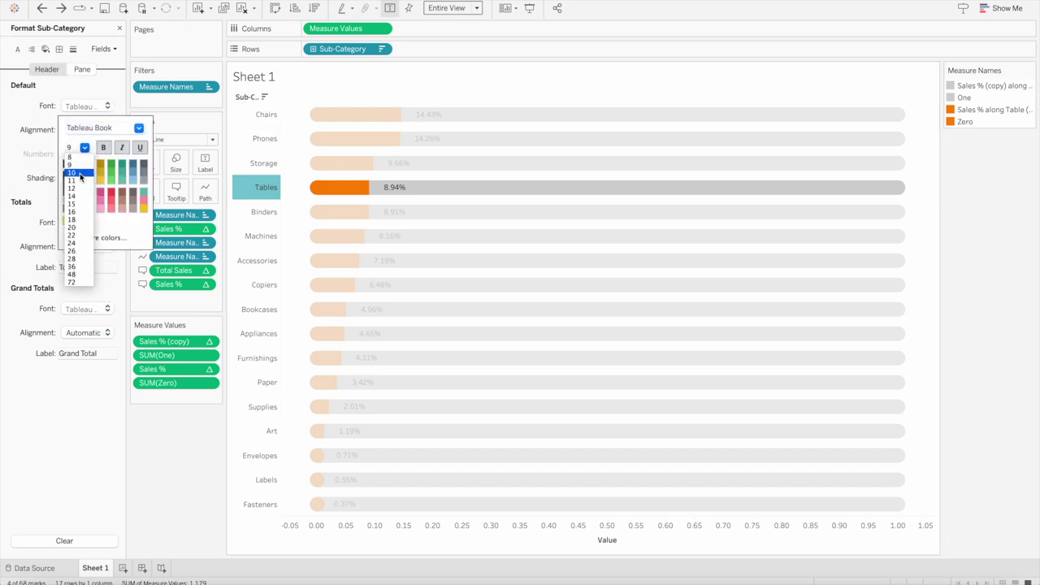
{"action": "left_click", "coordinate": [74, 173]}
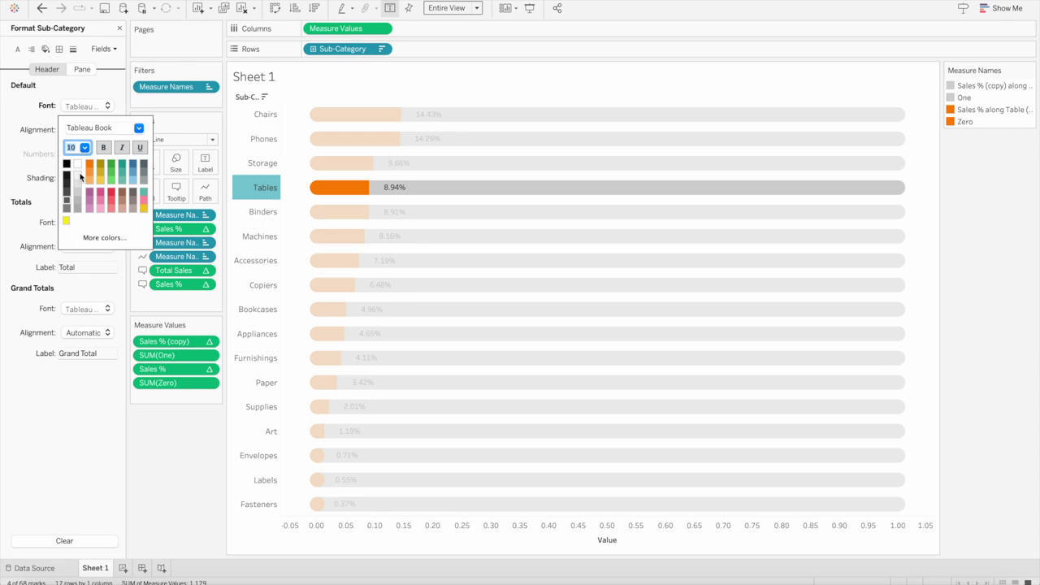
{"action": "left_click", "coordinate": [23, 114]}
Set the zero lines and axis rulers for the sheet's rows to None
{"action": "left_click", "coordinate": [73, 50]}
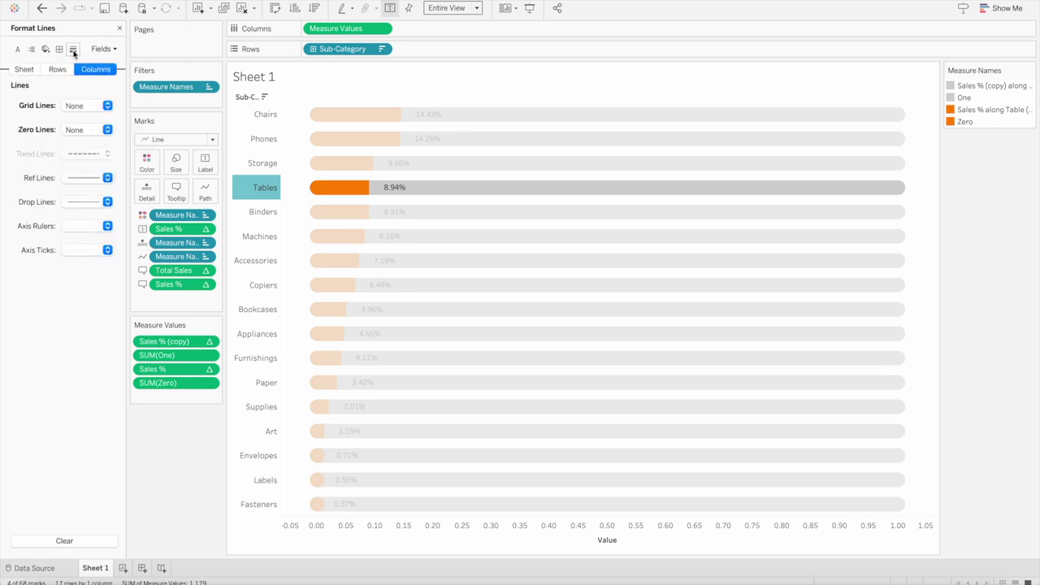
{"action": "left_click", "coordinate": [56, 69]}
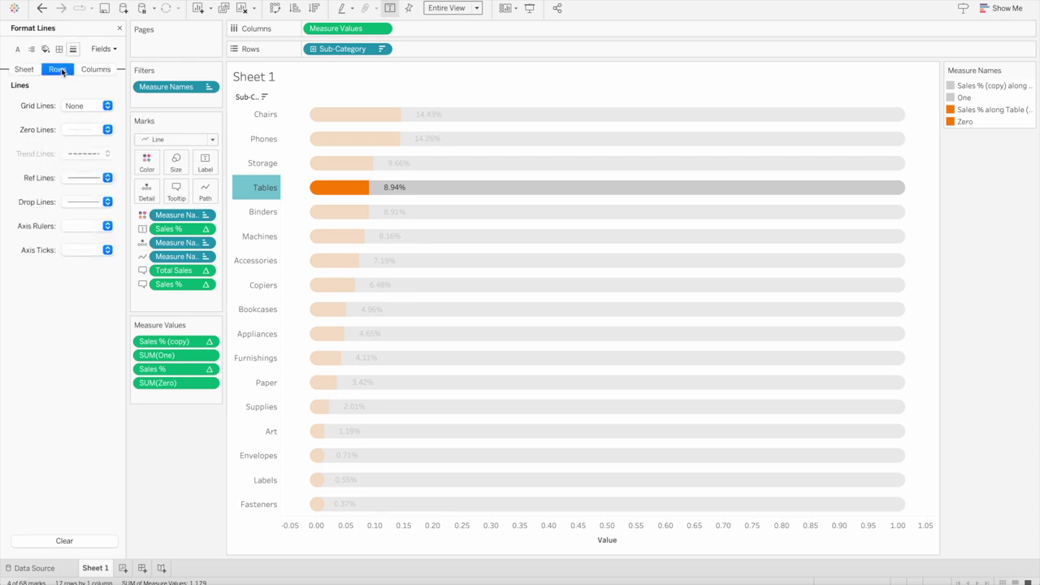
{"action": "left_click", "coordinate": [79, 130]}
{"action": "left_click", "coordinate": [81, 150]}
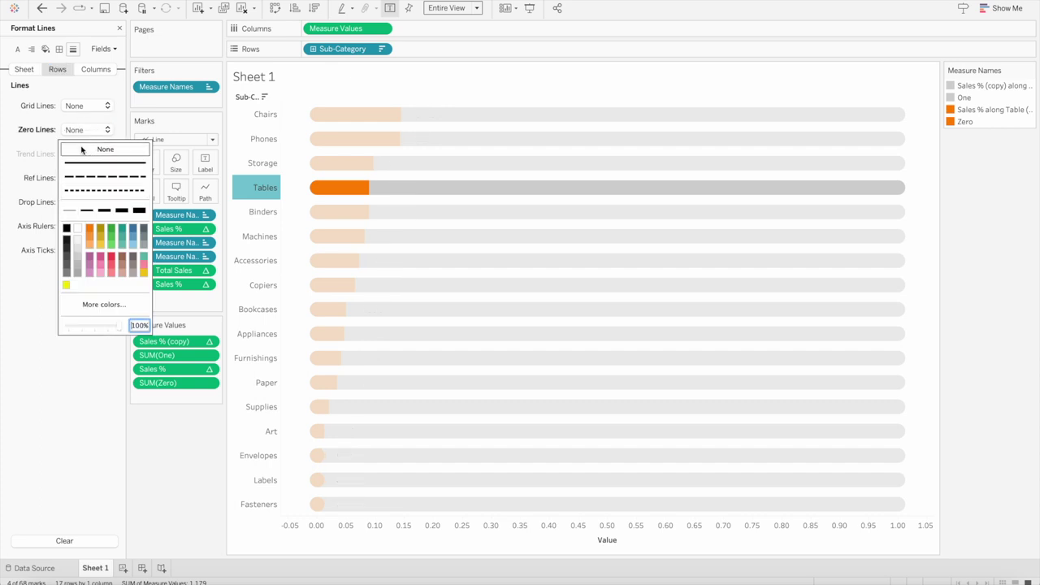
{"action": "left_click", "coordinate": [24, 142]}
{"action": "left_click", "coordinate": [74, 228]}
{"action": "left_click", "coordinate": [98, 246]}
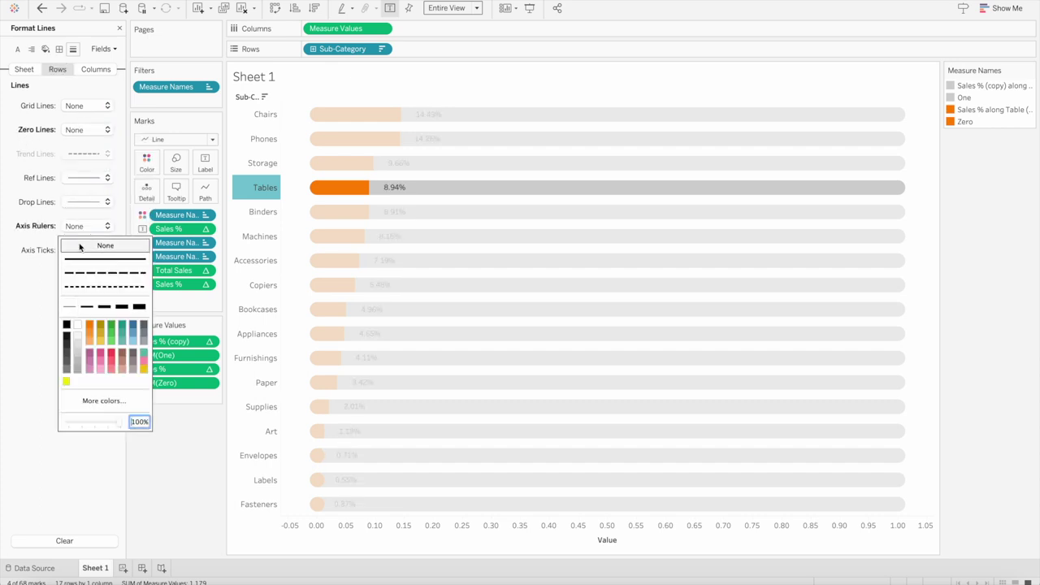
{"action": "left_click", "coordinate": [38, 346]}
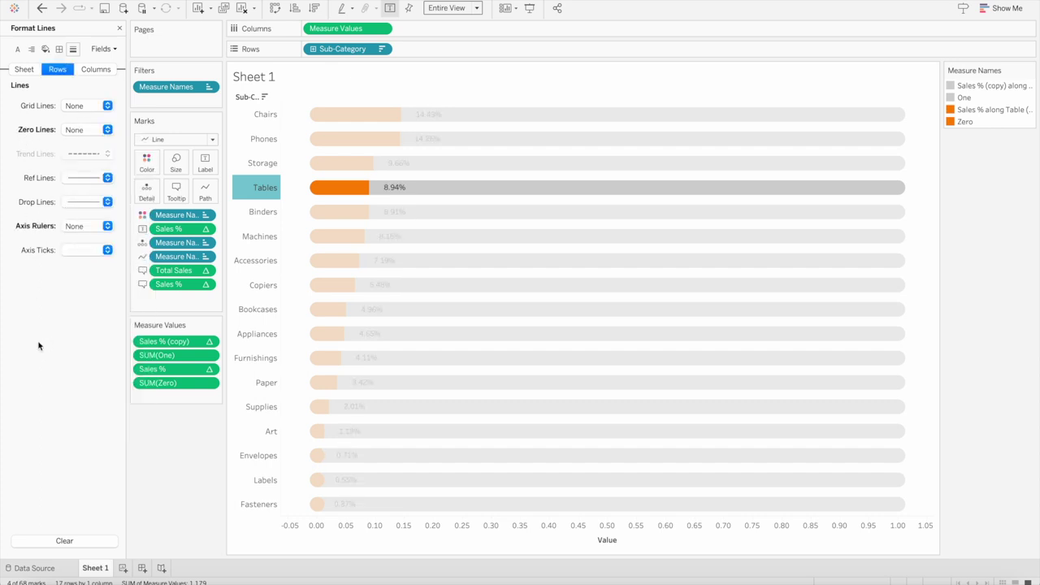
Clear the mark selection and hide the header of the Value axis
{"action": "left_click", "coordinate": [198, 453]}
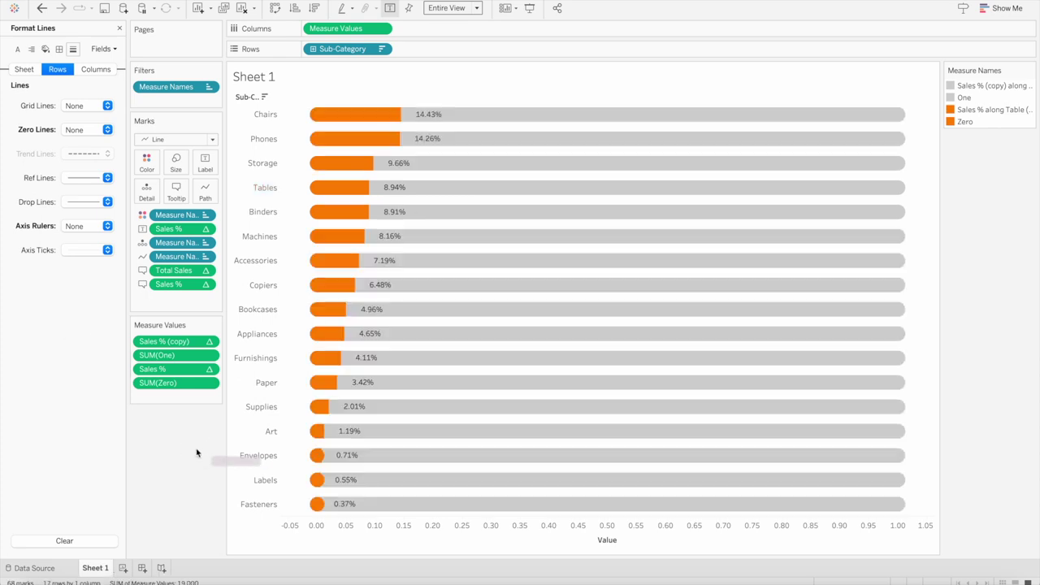
{"action": "right_click", "coordinate": [452, 526]}
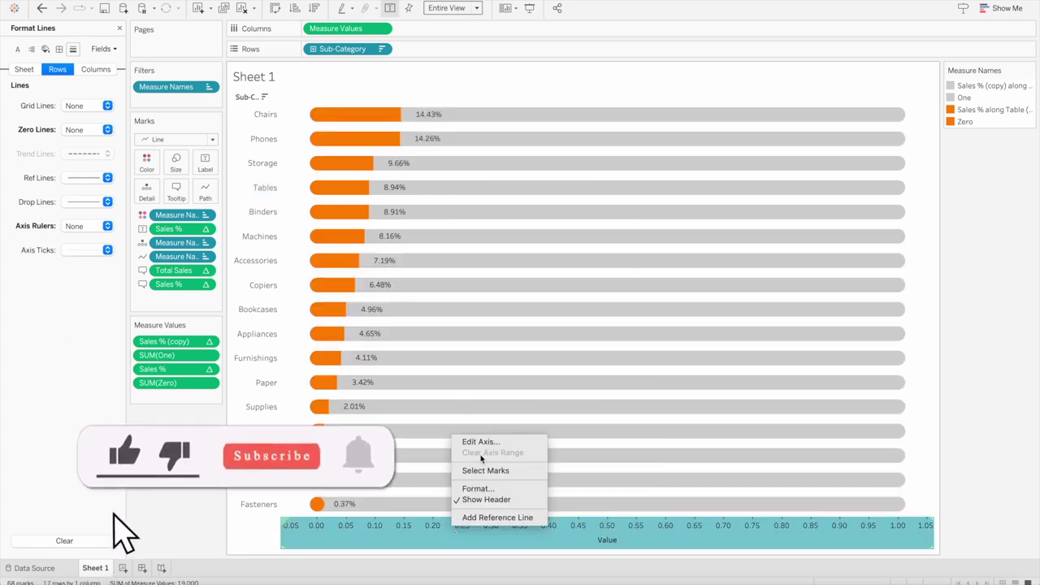
{"action": "left_click", "coordinate": [485, 499]}
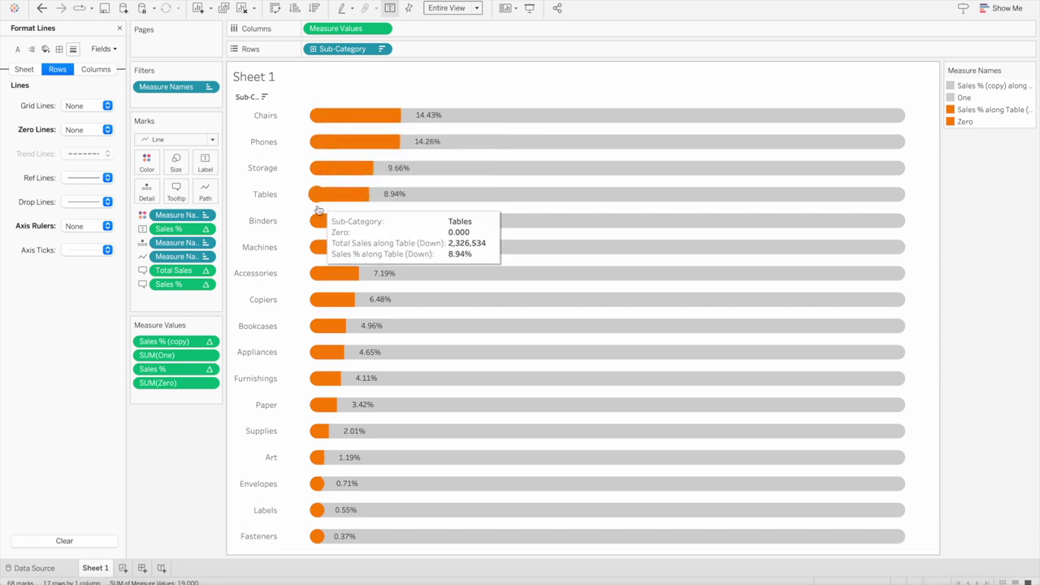
Add an ad hoc min(0) calculation to Columns after Measure Values
{"action": "double_click", "coordinate": [419, 31]}
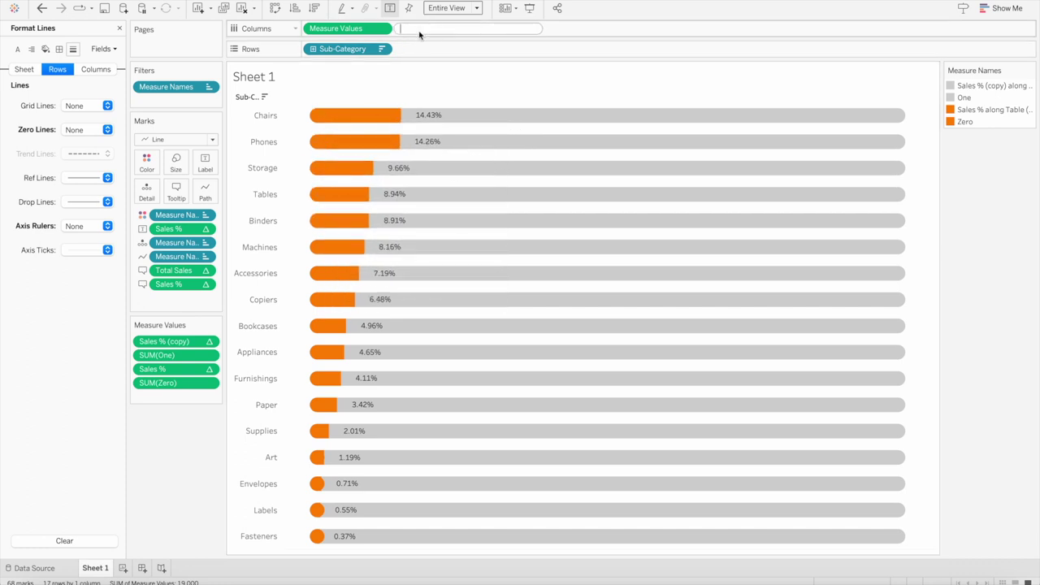
{"action": "type", "text": "m"}
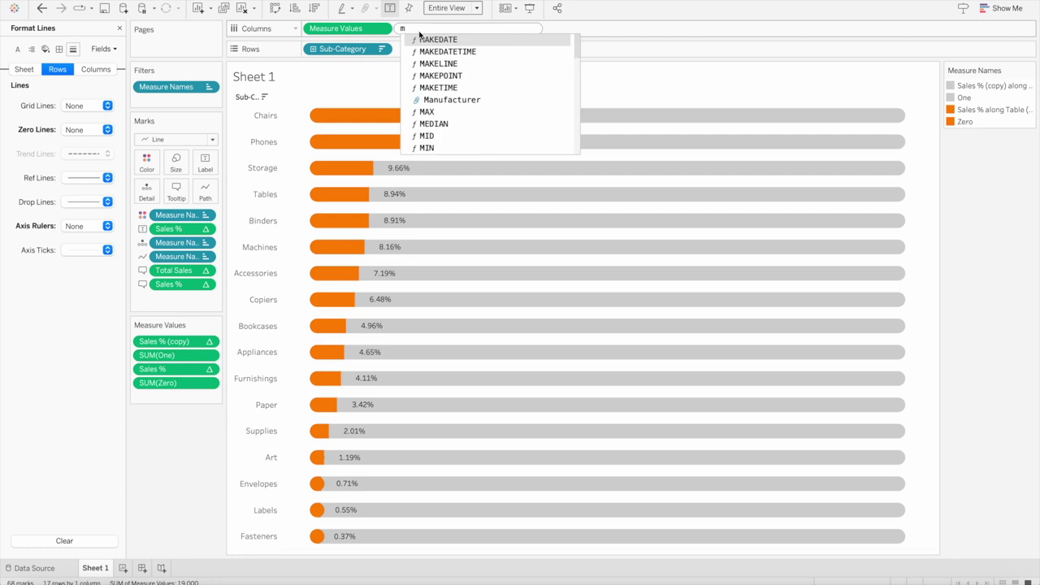
{"action": "type", "text": "in(0)"}
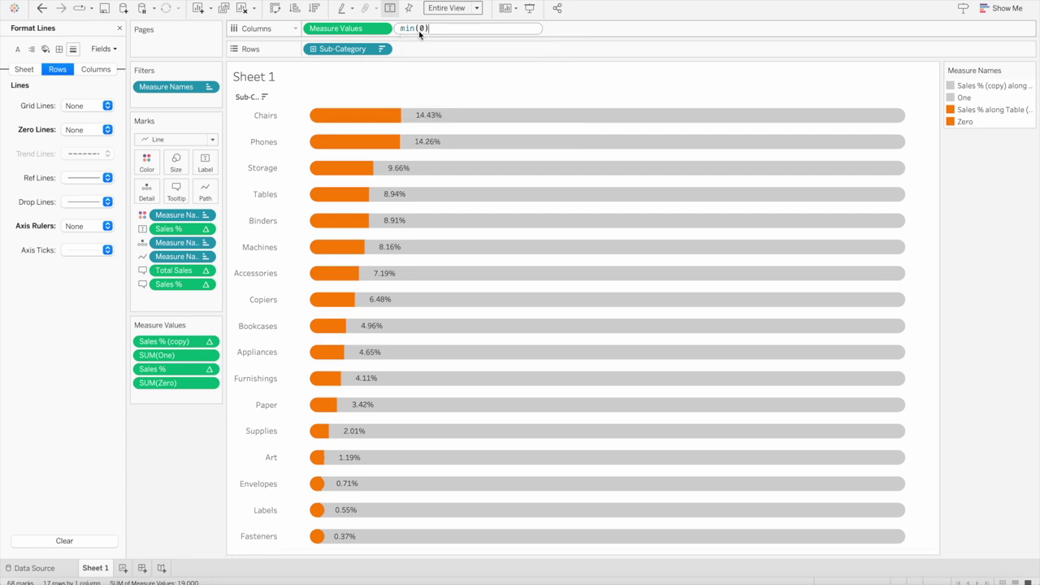
{"action": "key", "text": "Return"}
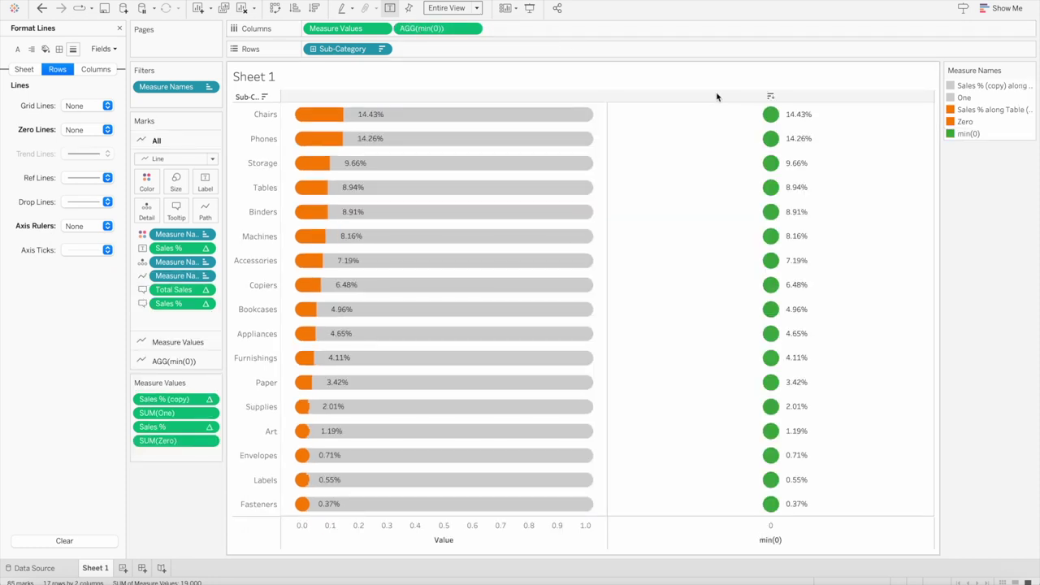
Combine min(0) with Measure Values as a dual axis and synchronize the two axes
{"action": "left_click", "coordinate": [472, 29]}
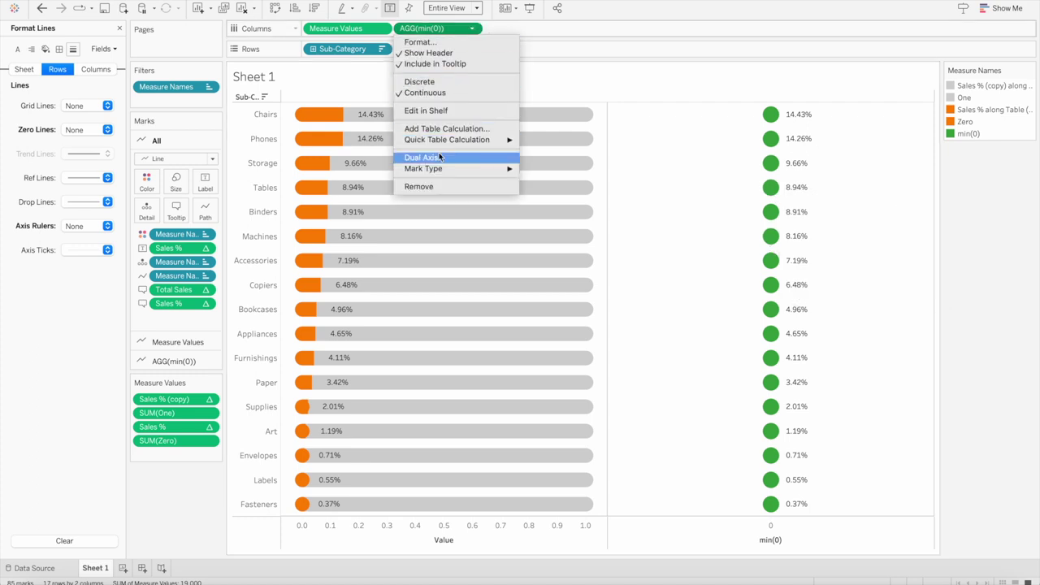
{"action": "left_click", "coordinate": [439, 157]}
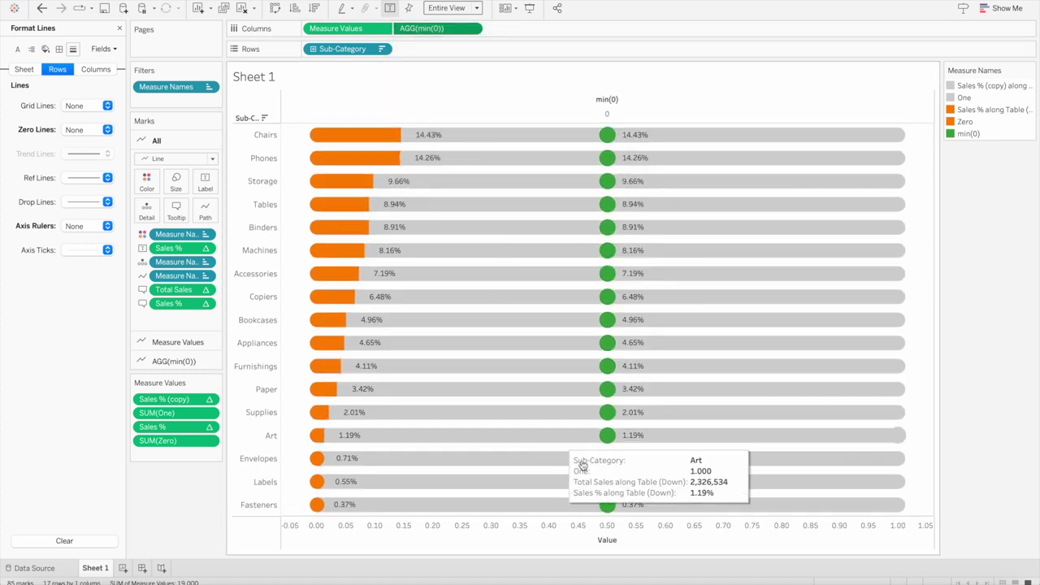
{"action": "right_click", "coordinate": [655, 524]}
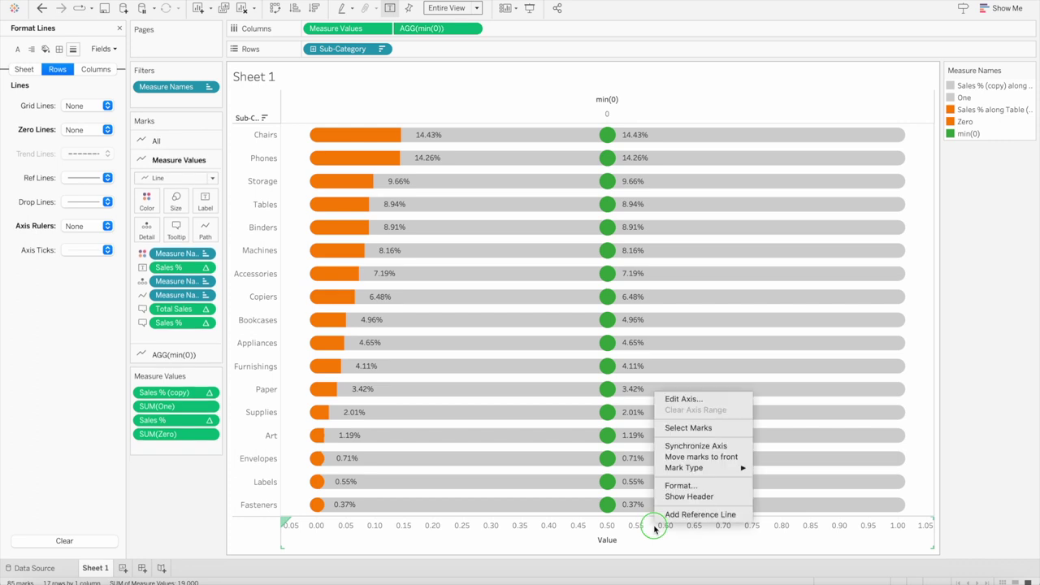
{"action": "left_click", "coordinate": [694, 446]}
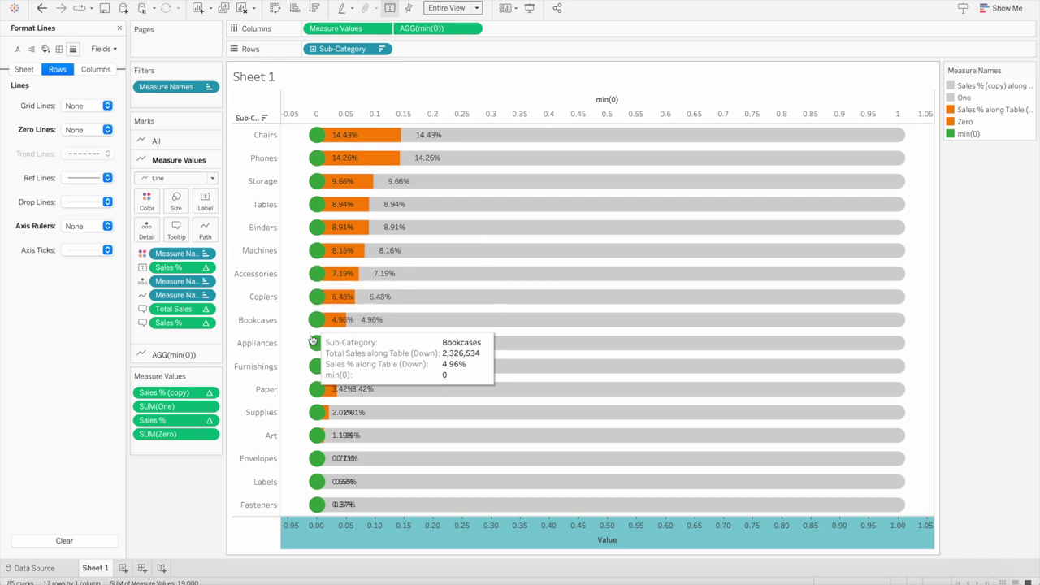
Change the min(0) marks to filled circle shapes and shrink them to fit inside the rounded bar ends
{"action": "left_click", "coordinate": [201, 358]}
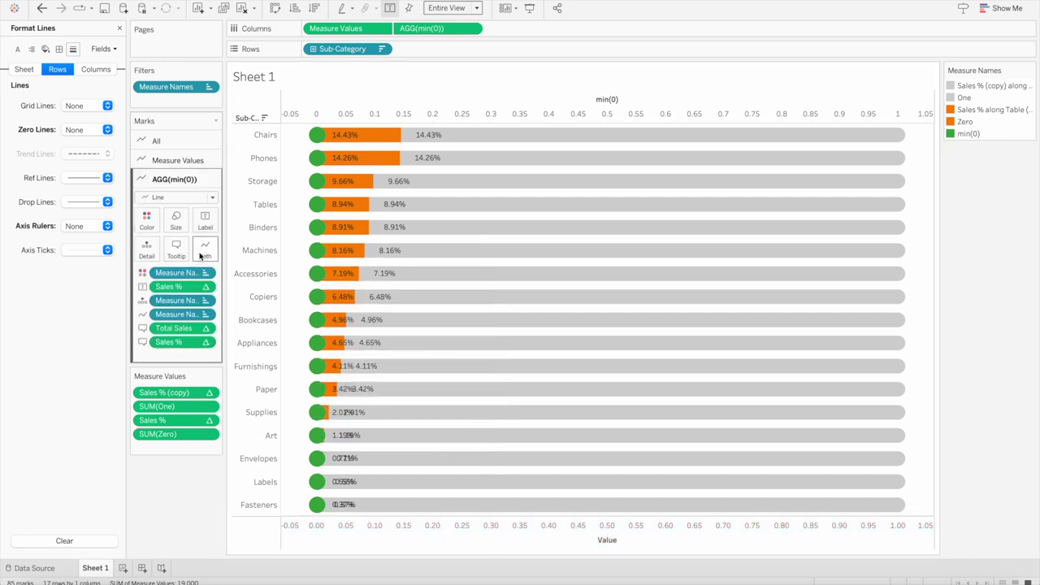
{"action": "left_click", "coordinate": [184, 198]}
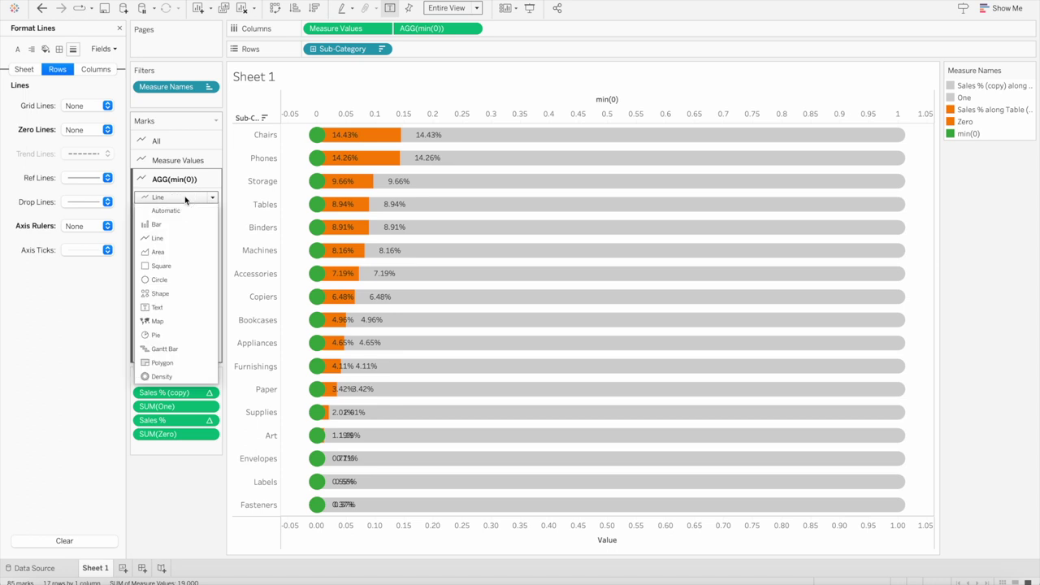
{"action": "left_click", "coordinate": [163, 294]}
{"action": "left_click", "coordinate": [172, 221]}
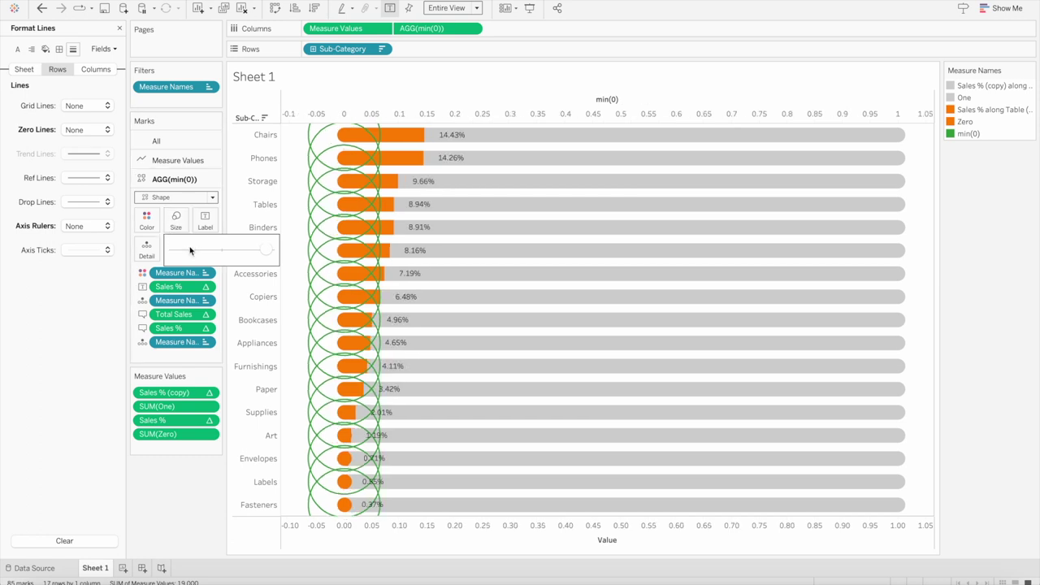
{"action": "left_click", "coordinate": [193, 251]}
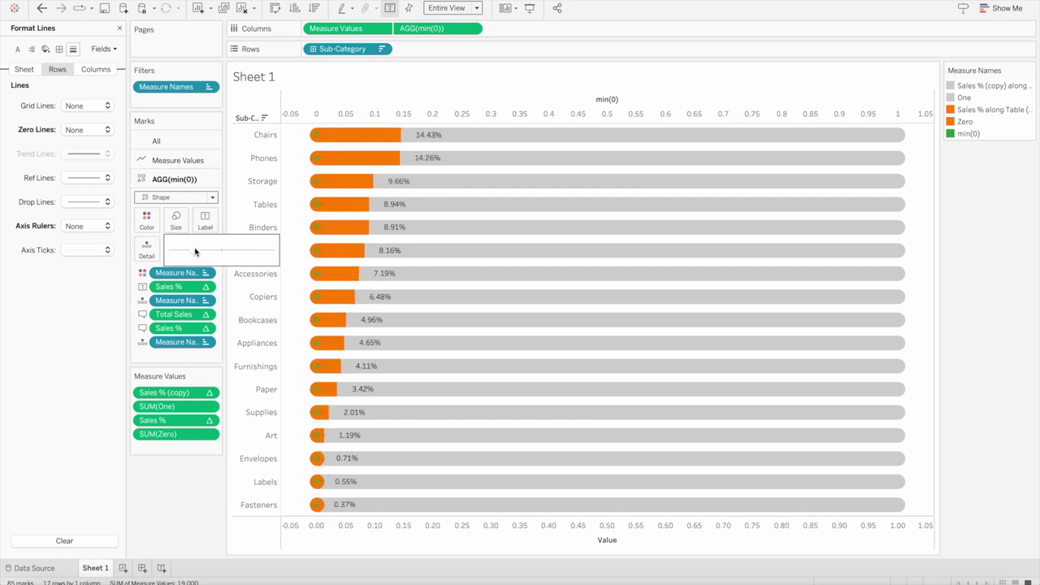
{"action": "left_click_drag", "start_coordinate": [195, 252], "coordinate": [203, 253]}
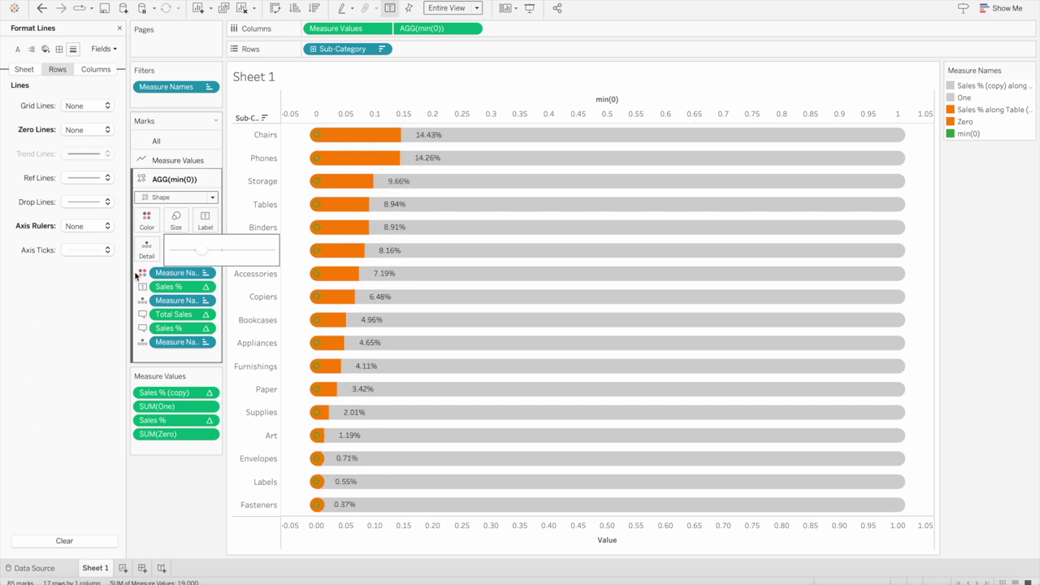
{"action": "left_click", "coordinate": [201, 251]}
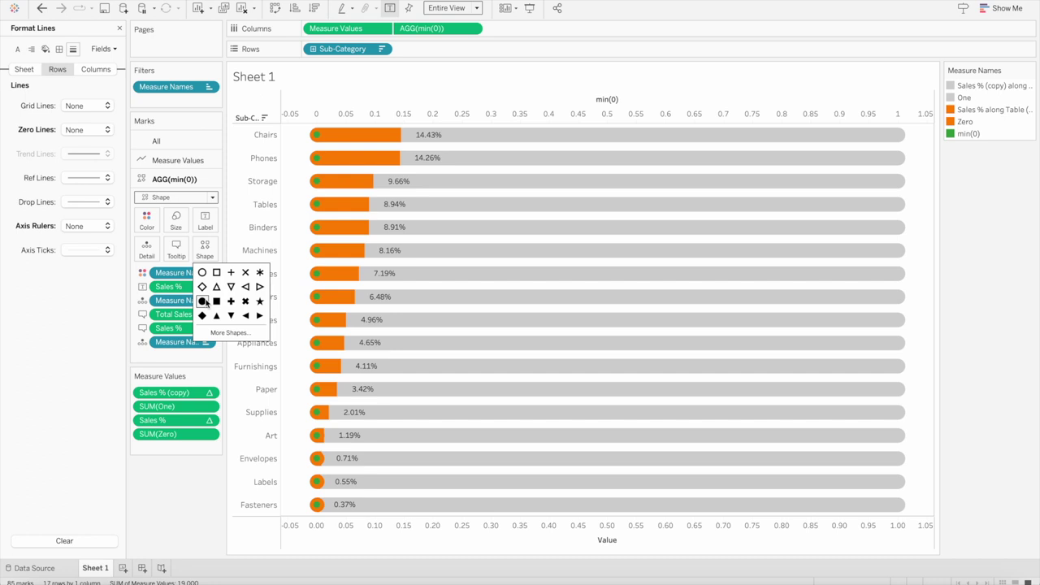
Remove Measure Names from the min(0) marks' color and color the circles light orange
{"action": "left_click", "coordinate": [147, 218]}
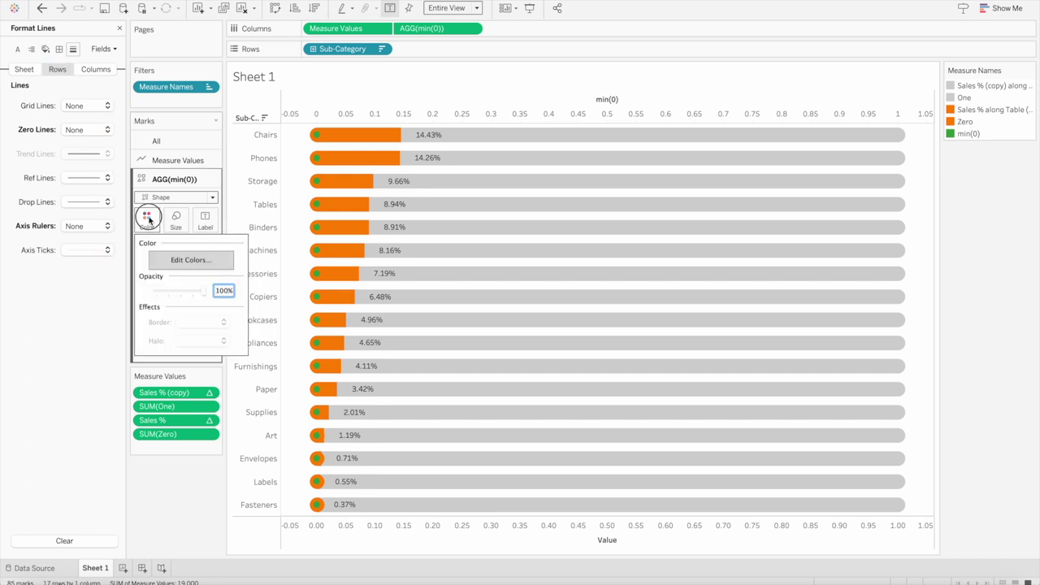
{"action": "left_click", "coordinate": [184, 275]}
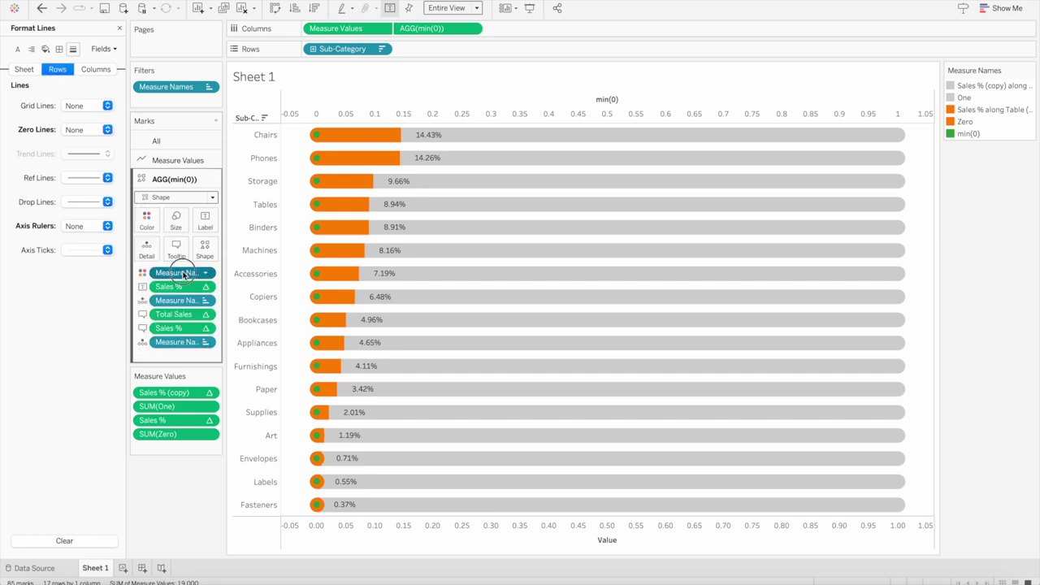
{"action": "left_click_drag", "start_coordinate": [184, 275], "coordinate": [168, 486]}
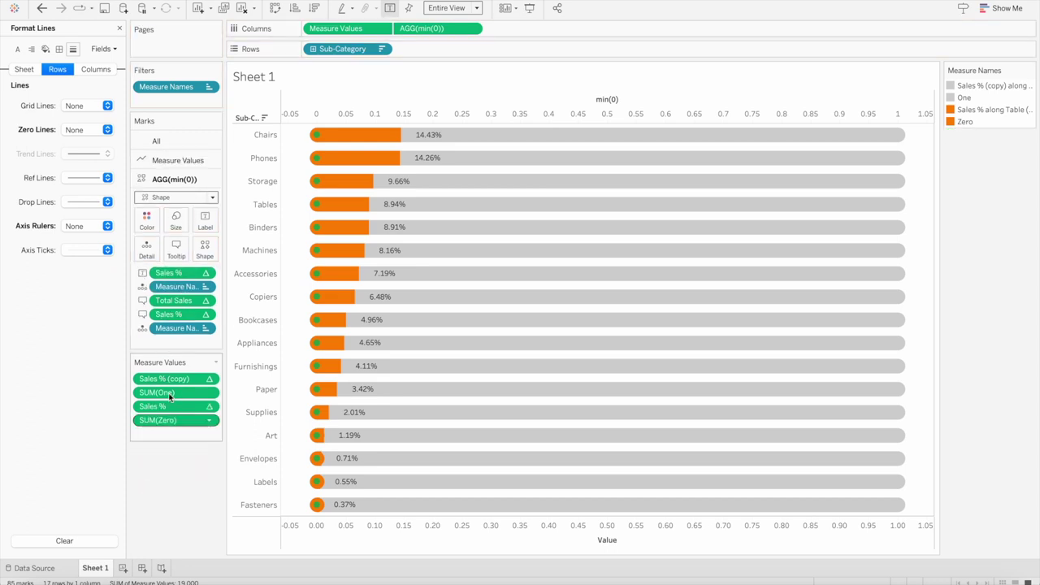
{"action": "left_click", "coordinate": [147, 219]}
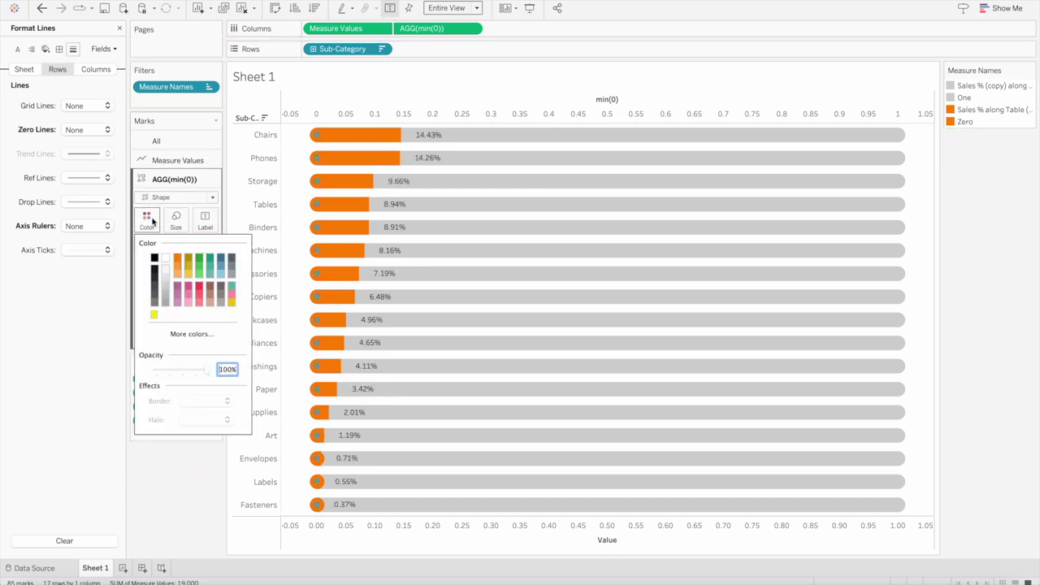
{"action": "left_click", "coordinate": [177, 257]}
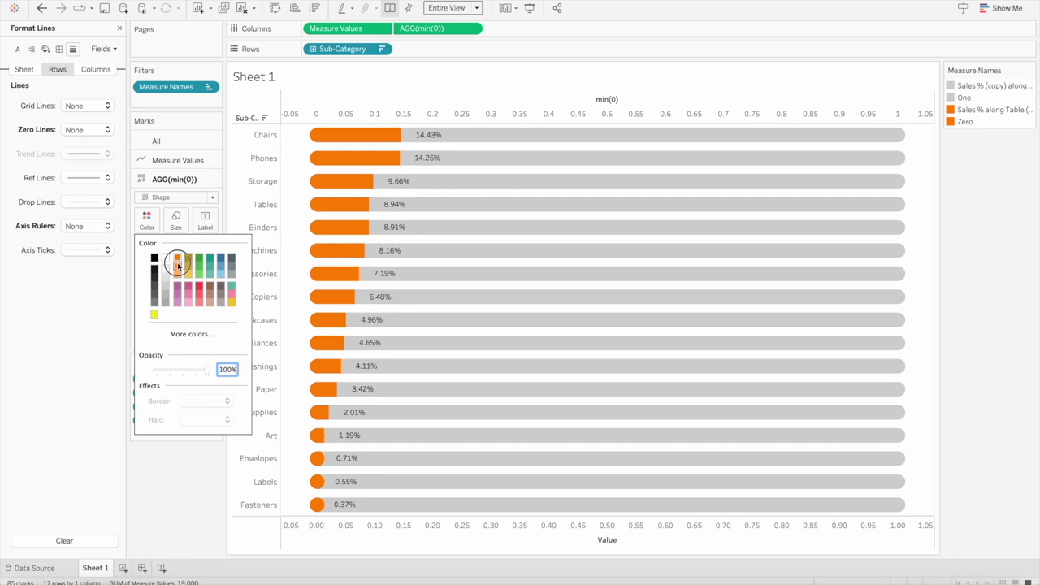
{"action": "left_click", "coordinate": [177, 266]}
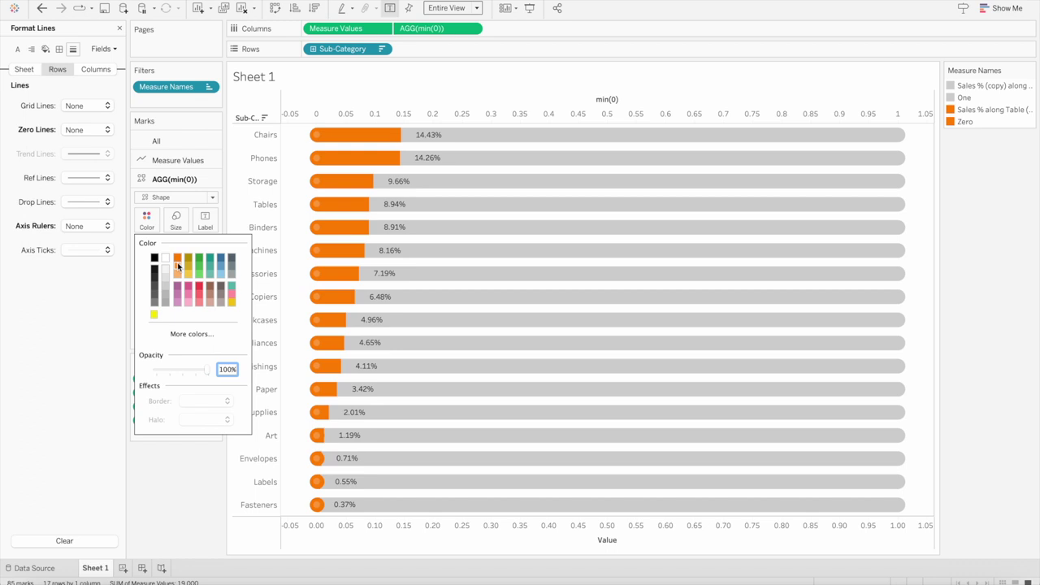
{"action": "left_click", "coordinate": [162, 457]}
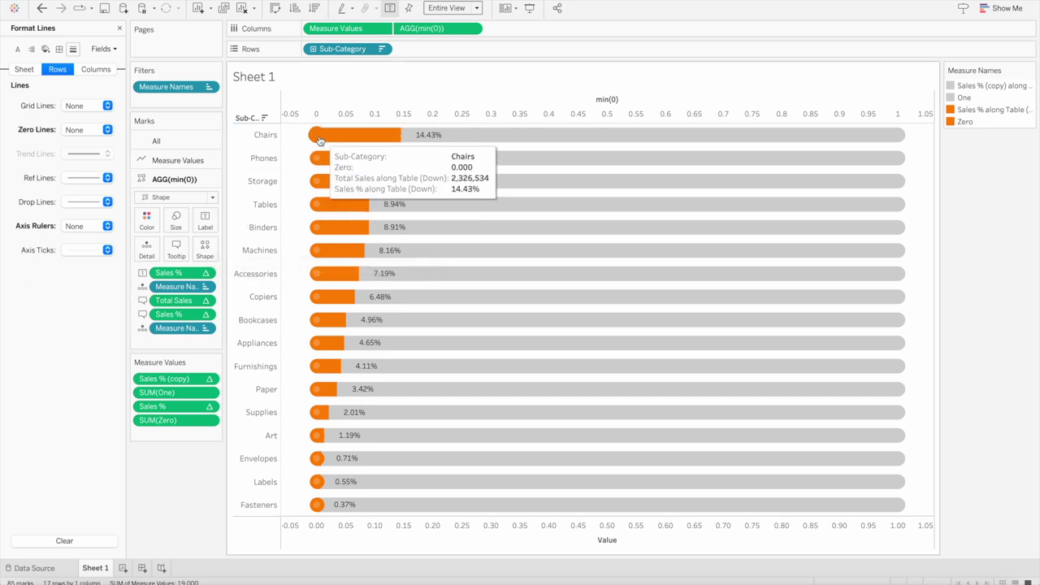
Hide the header of the min(0) axis on Columns
{"action": "mouse_move", "coordinate": [323, 161]}
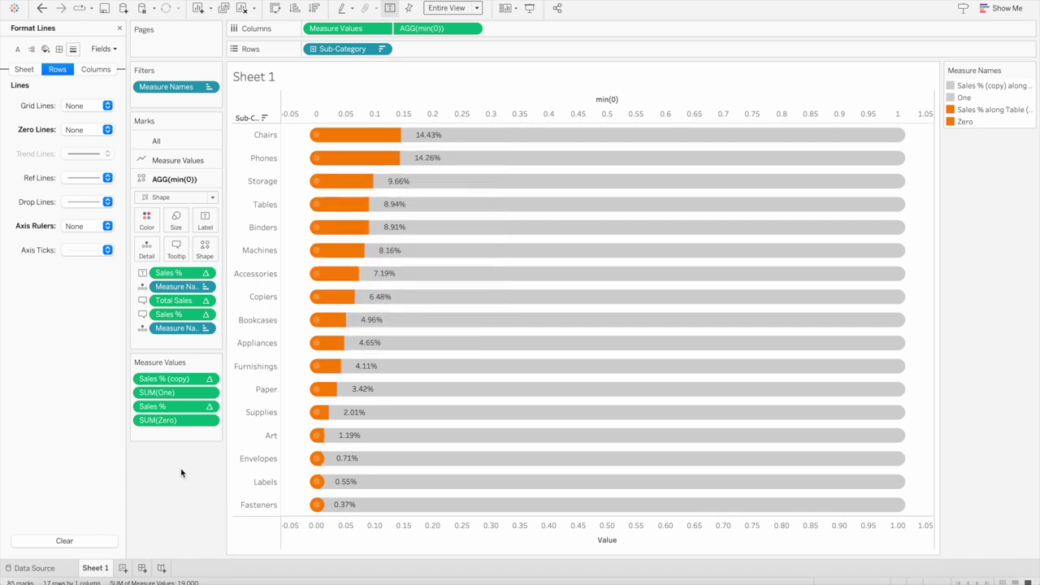
{"action": "right_click", "coordinate": [433, 526]}
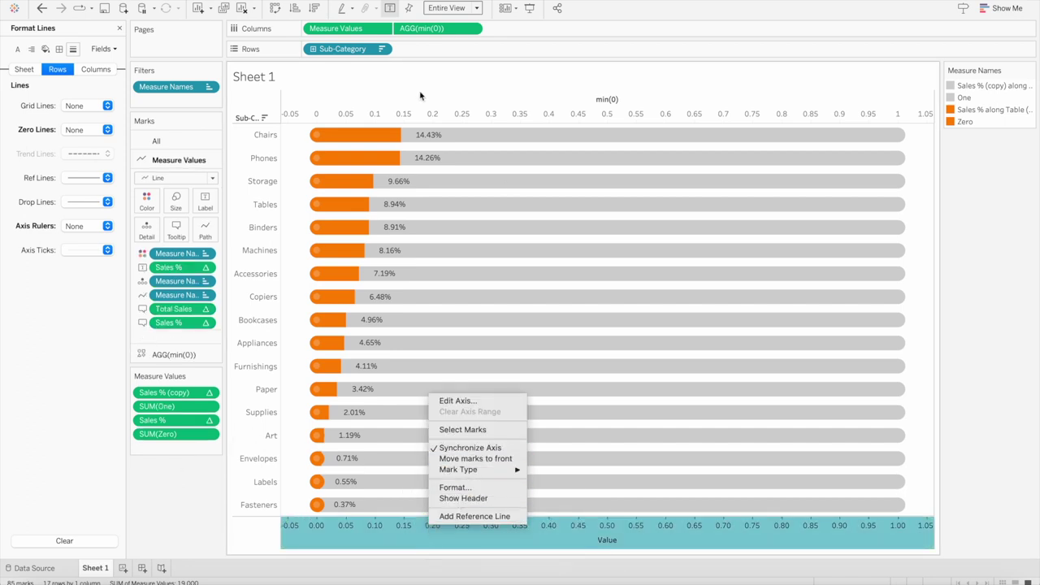
{"action": "left_click", "coordinate": [414, 113]}
{"action": "right_click", "coordinate": [415, 114]}
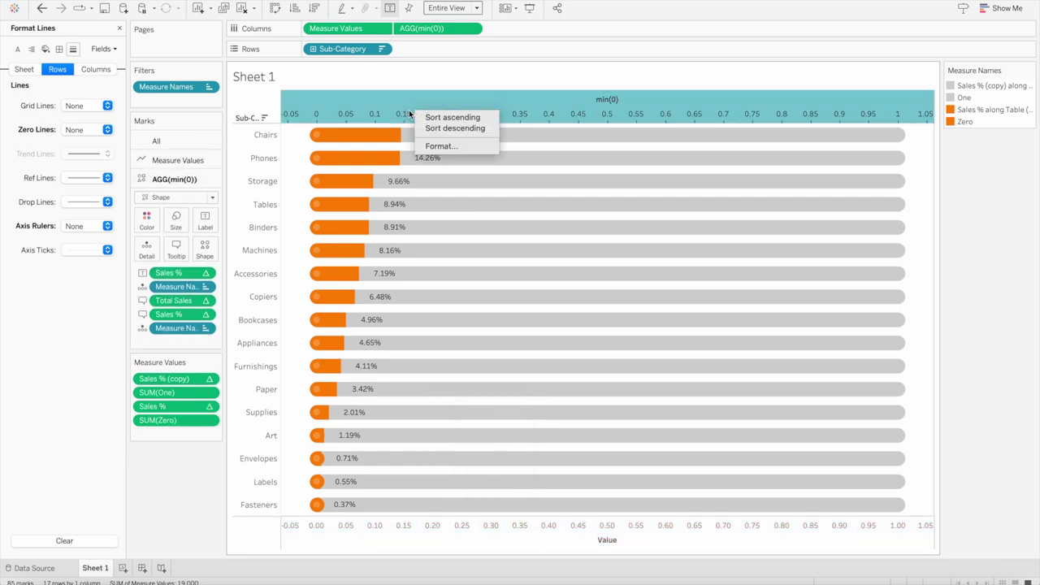
{"action": "left_click", "coordinate": [395, 117]}
{"action": "right_click", "coordinate": [394, 117]}
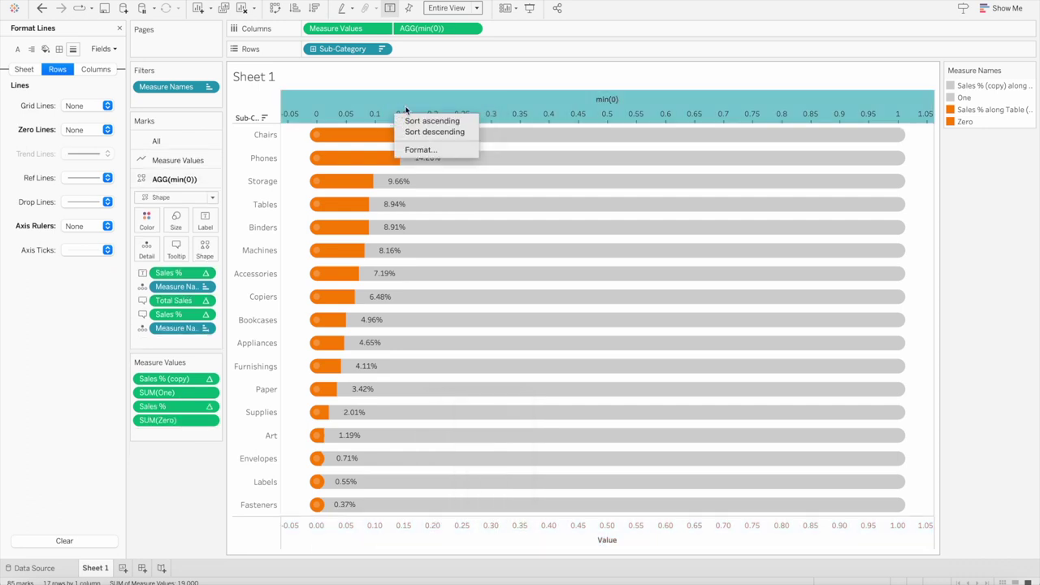
{"action": "left_click", "coordinate": [477, 28]}
{"action": "left_click", "coordinate": [477, 28]}
{"action": "left_click", "coordinate": [477, 29]}
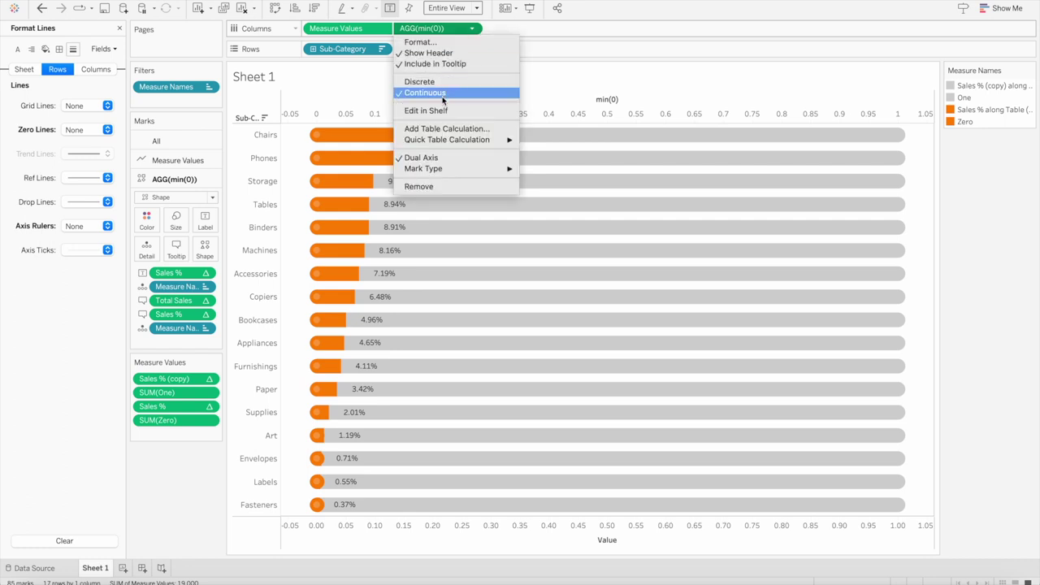
{"action": "left_click", "coordinate": [428, 53]}
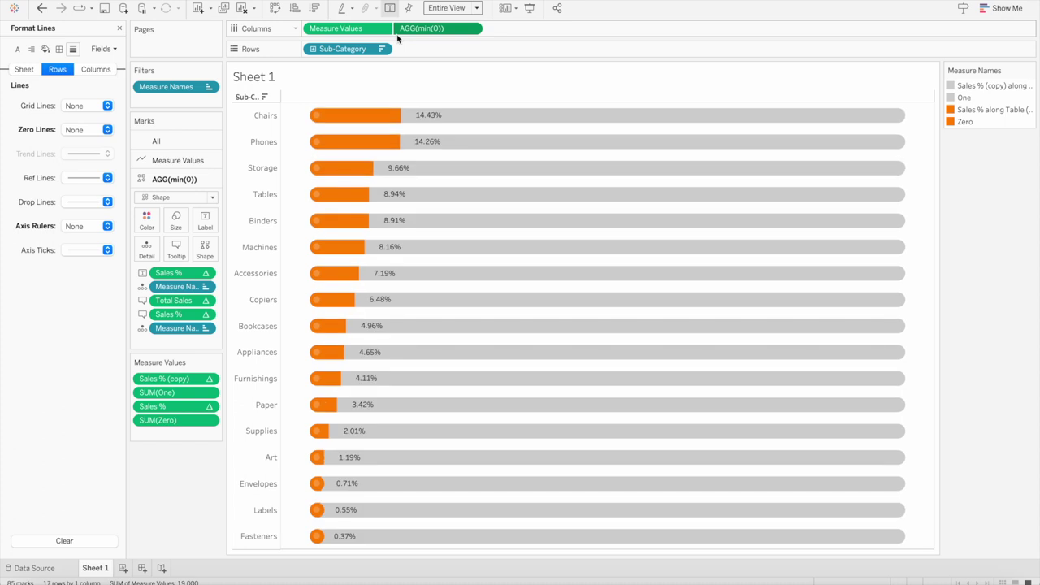
{"action": "right_click", "coordinate": [303, 101]}
{"action": "left_click", "coordinate": [329, 133]}
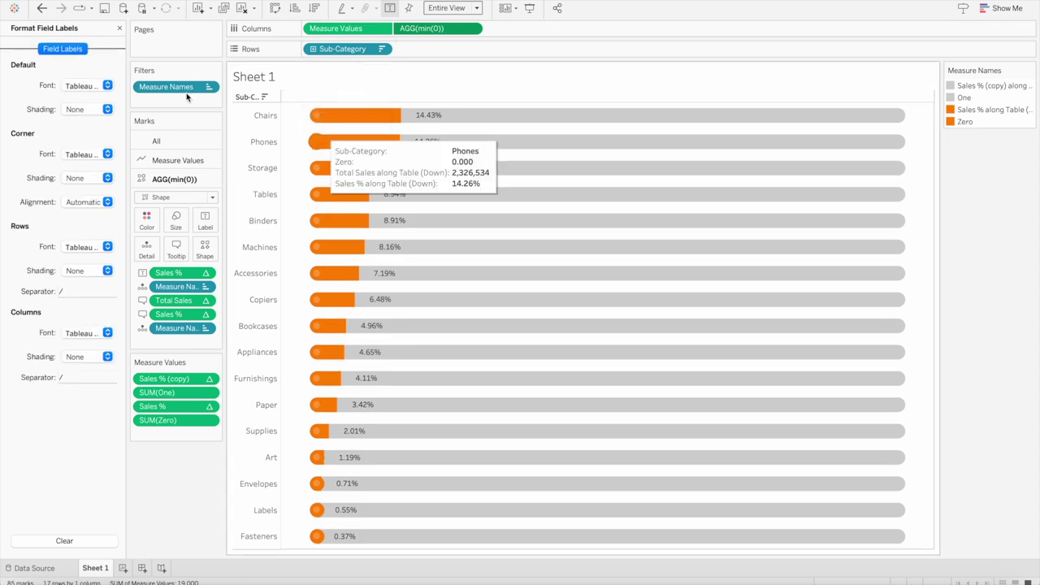
{"action": "left_click", "coordinate": [118, 28]}
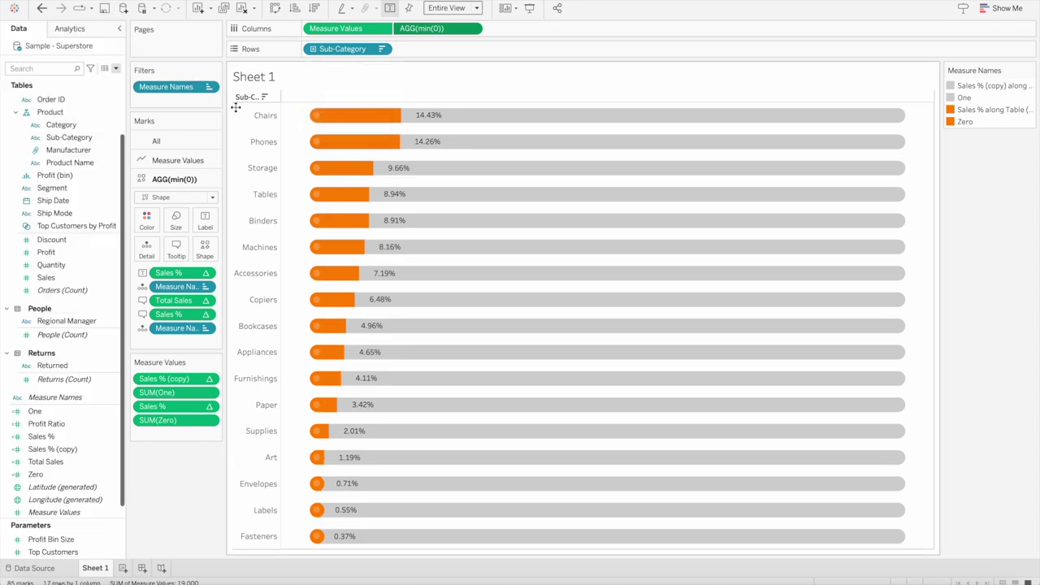
Set the row divider's pane border to None in the border formatting
{"action": "right_click", "coordinate": [284, 122]}
{"action": "left_click", "coordinate": [310, 167]}
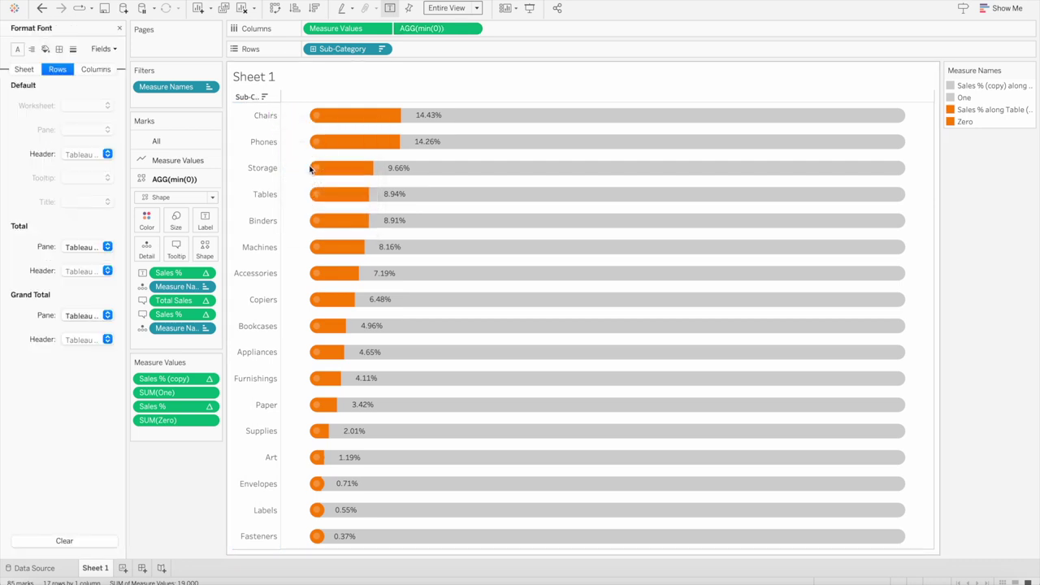
{"action": "left_click", "coordinate": [61, 49]}
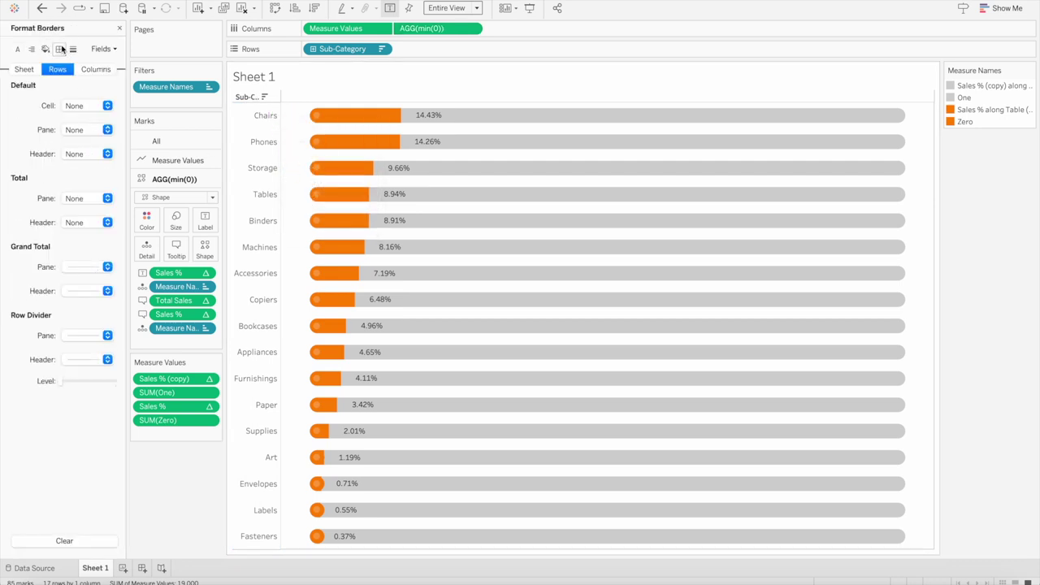
{"action": "left_click", "coordinate": [91, 340]}
{"action": "left_click", "coordinate": [91, 355]}
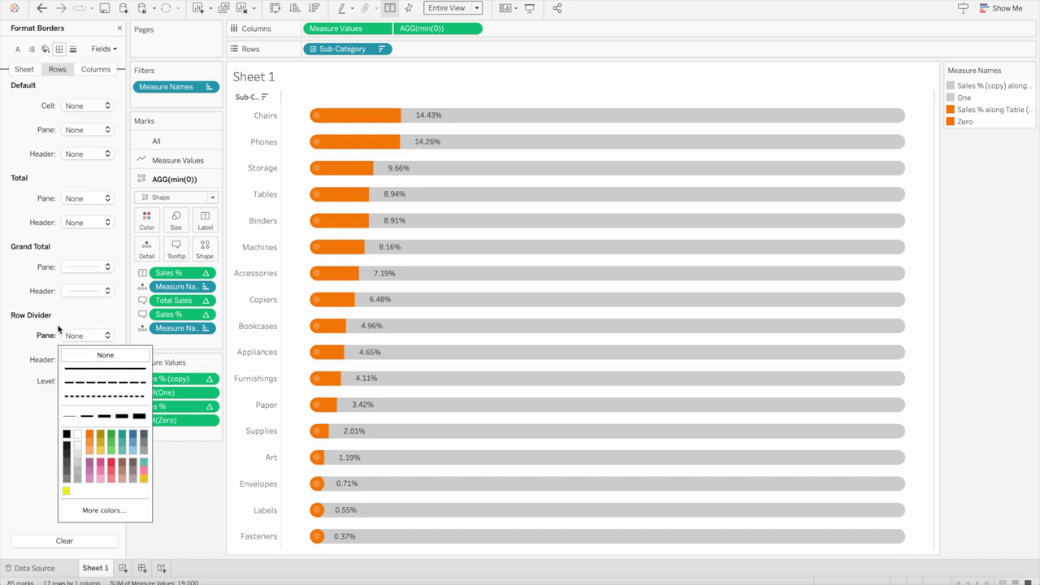
Set the sheet's column divider borders to None and hide the Sub-Category field label for rows
{"action": "left_click", "coordinate": [25, 69]}
{"action": "left_click", "coordinate": [86, 423]}
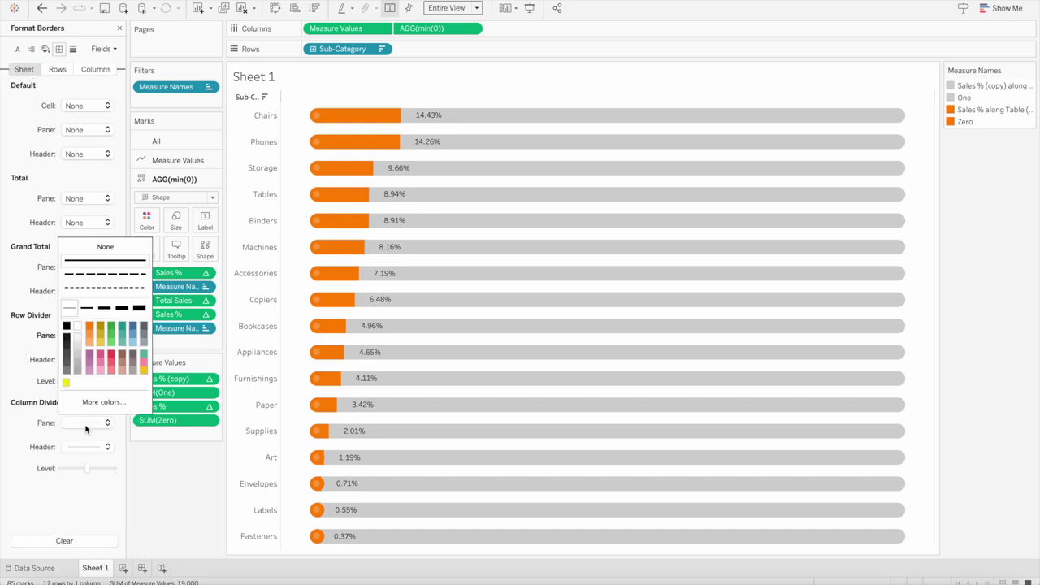
{"action": "left_click", "coordinate": [104, 247]}
{"action": "left_click", "coordinate": [108, 509]}
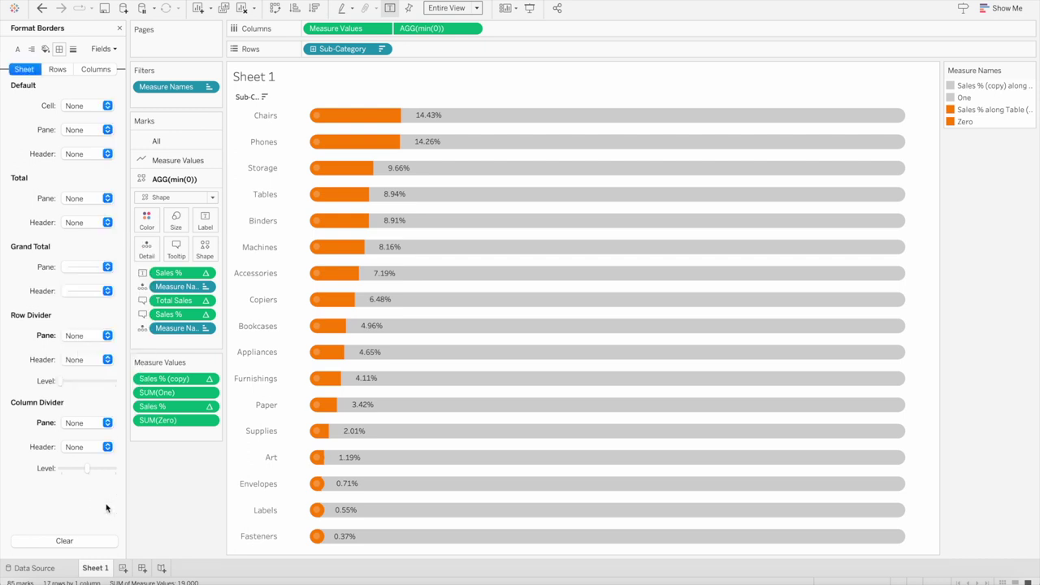
{"action": "right_click", "coordinate": [241, 96]}
{"action": "left_click", "coordinate": [272, 202]}
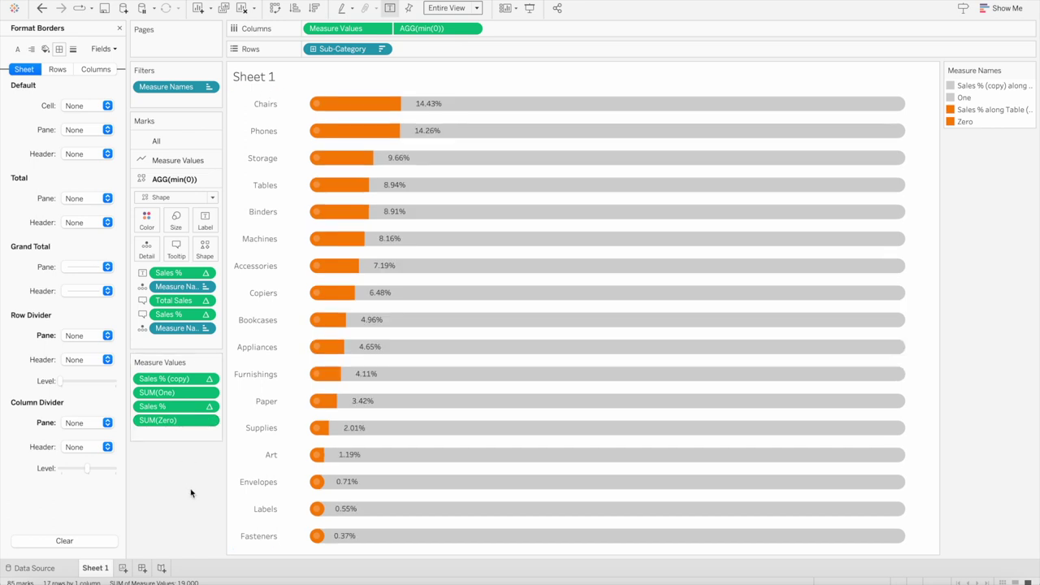
Create a new dashboard and set its fixed width to 1500 px with a height of 800 px
{"action": "left_click", "coordinate": [142, 567]}
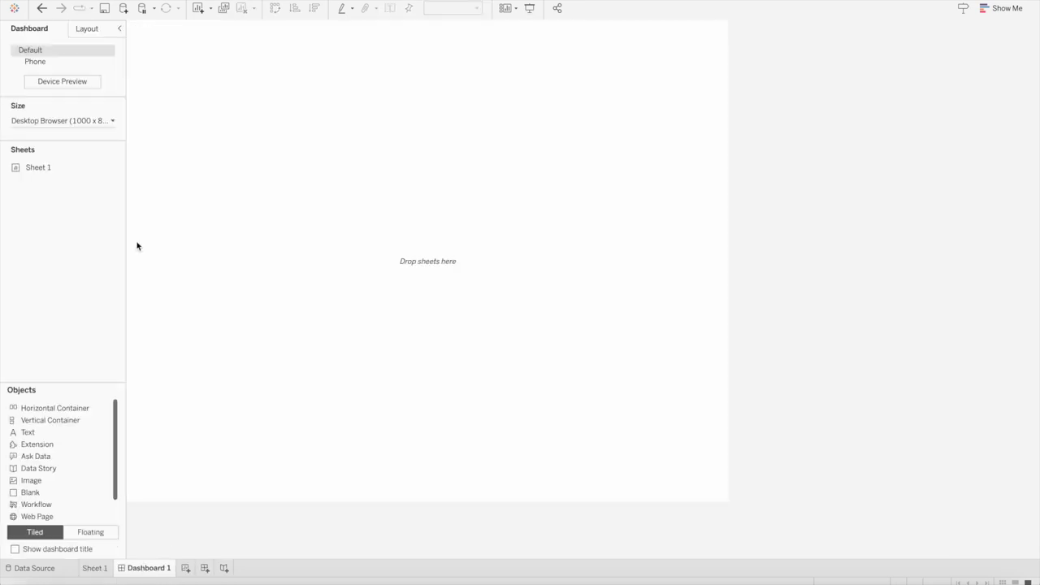
{"action": "left_click", "coordinate": [81, 122]}
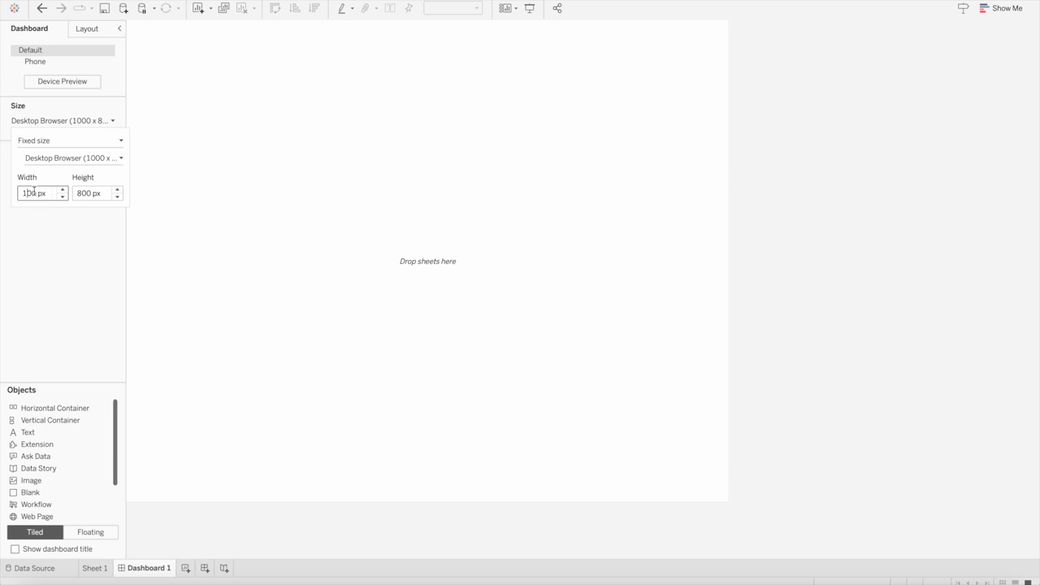
{"action": "key", "text": "Return"}
{"action": "left_click", "coordinate": [35, 243]}
Add Sheet 1 to the dashboard as a floating object and remove its Measure Names legend
{"action": "mouse_move", "coordinate": [40, 165]}
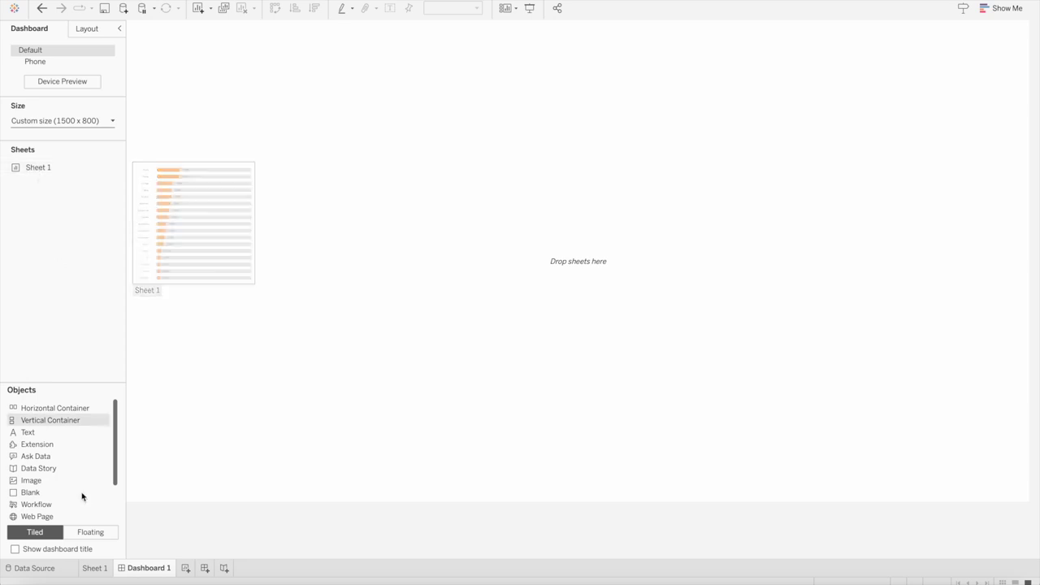
{"action": "left_click", "coordinate": [90, 532]}
{"action": "left_click_drag", "start_coordinate": [37, 167], "coordinate": [135, 38]}
{"action": "left_click", "coordinate": [522, 45]}
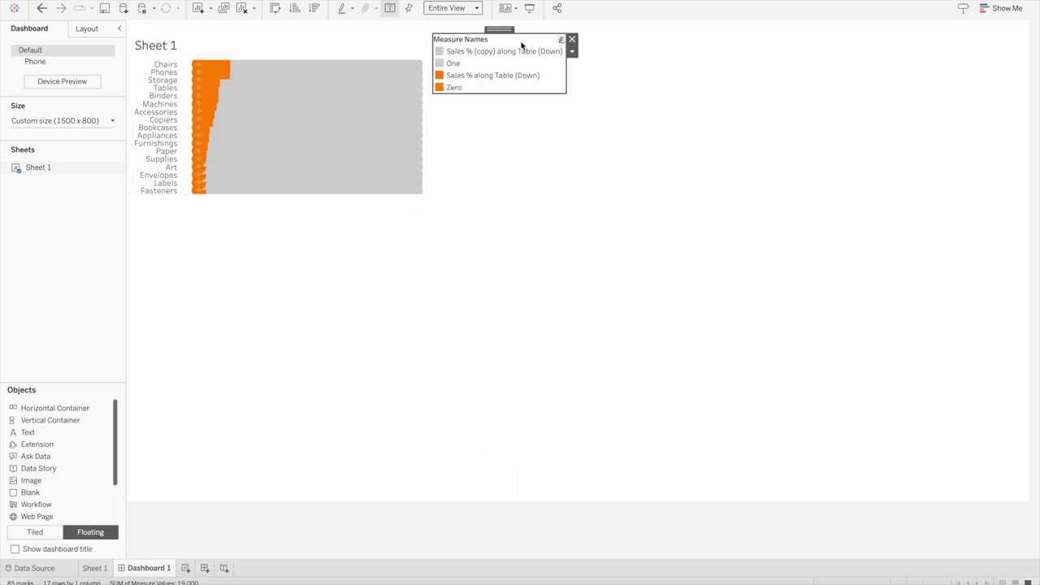
{"action": "left_click", "coordinate": [572, 39]}
Position the floating Sheet 1 at the dashboard's upper-left corner with x 0 and y 0
{"action": "left_click", "coordinate": [306, 58]}
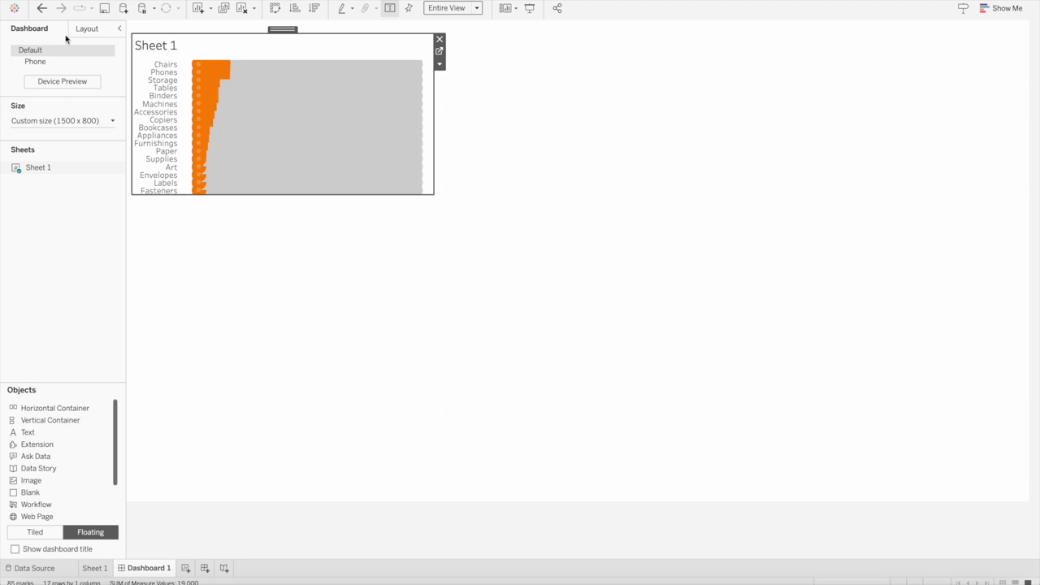
{"action": "left_click", "coordinate": [89, 32]}
{"action": "left_click", "coordinate": [27, 151]}
{"action": "left_click", "coordinate": [73, 150]}
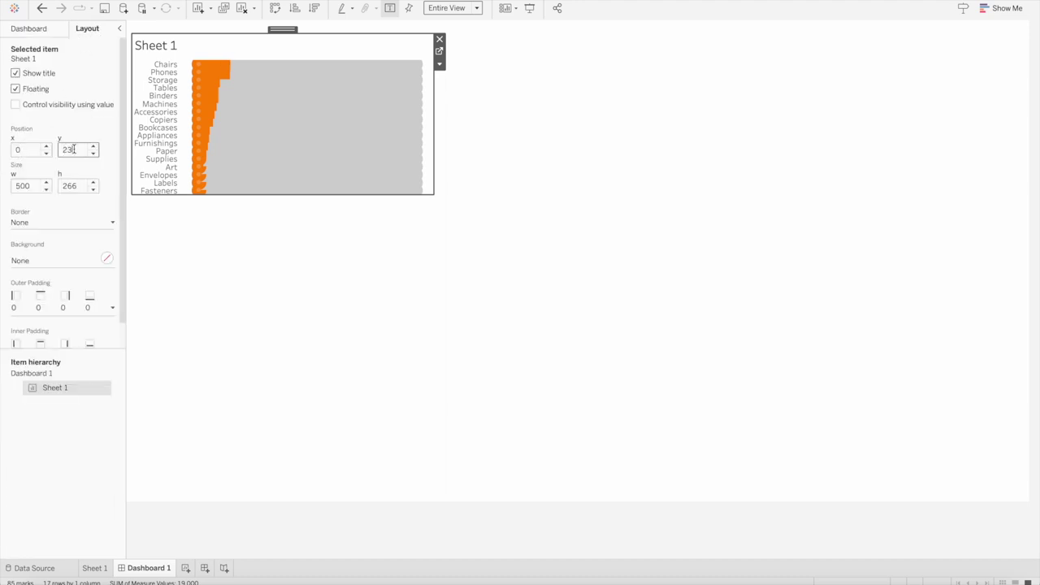
{"action": "key", "text": "BackSpace"}
{"action": "type", "text": "0"}
Set the size of Sheet 1 on the dashboard to 1500 wide and 800 high
{"action": "double_click", "coordinate": [35, 186]}
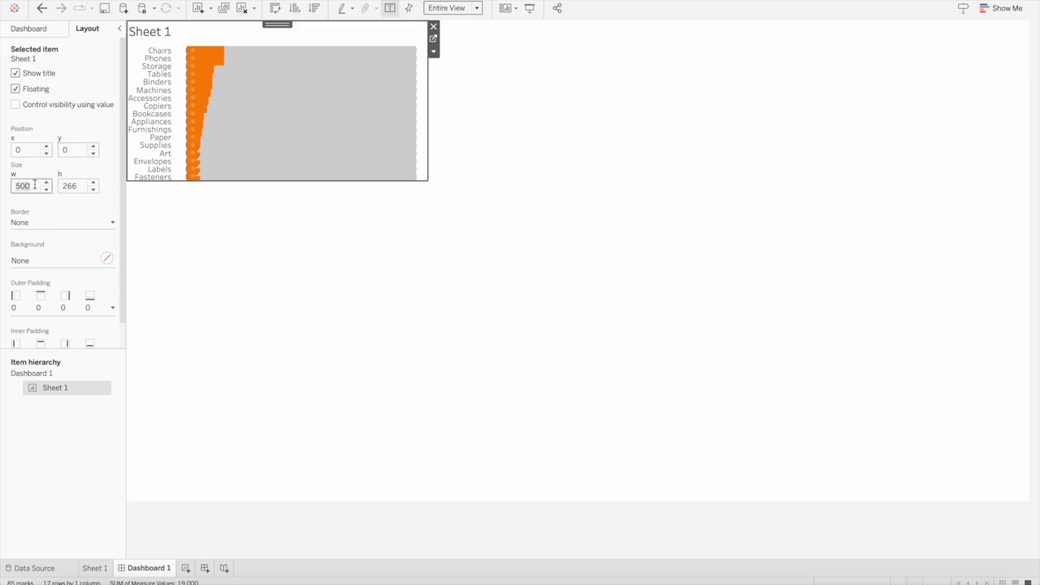
{"action": "type", "text": "1500"}
{"action": "double_click", "coordinate": [74, 185]}
{"action": "type", "text": "800"}
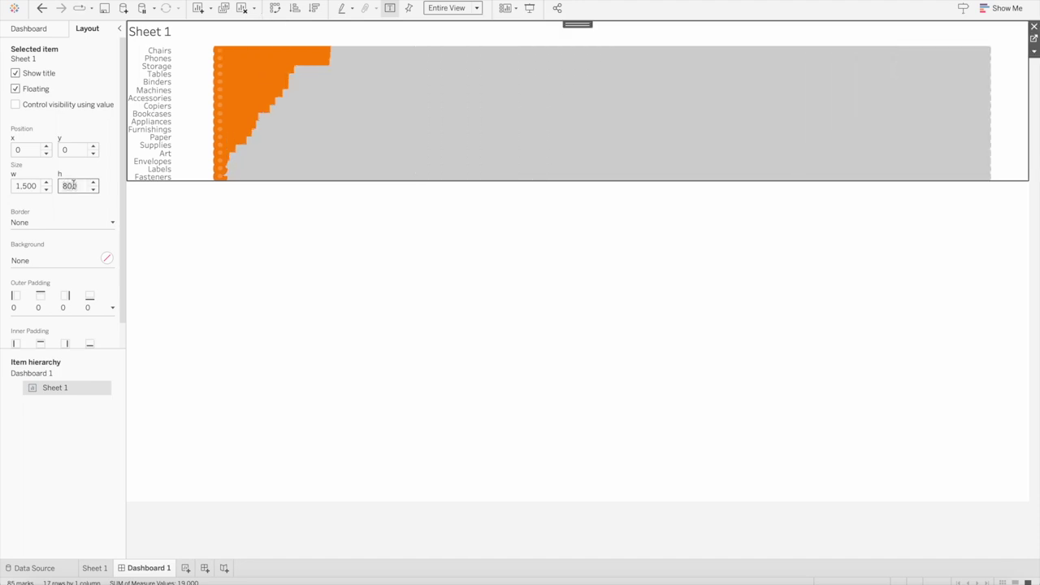
Apply the 800 px height to Sheet 1 and return to the dashboard's sheets and objects list
{"action": "key", "text": "Return"}
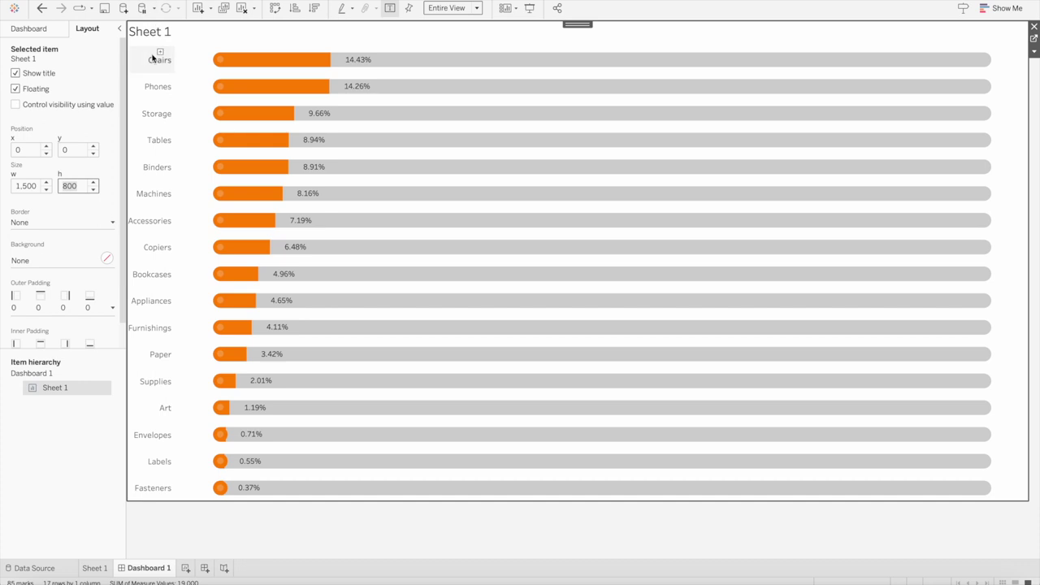
{"action": "left_click", "coordinate": [89, 463]}
{"action": "left_click", "coordinate": [33, 28]}
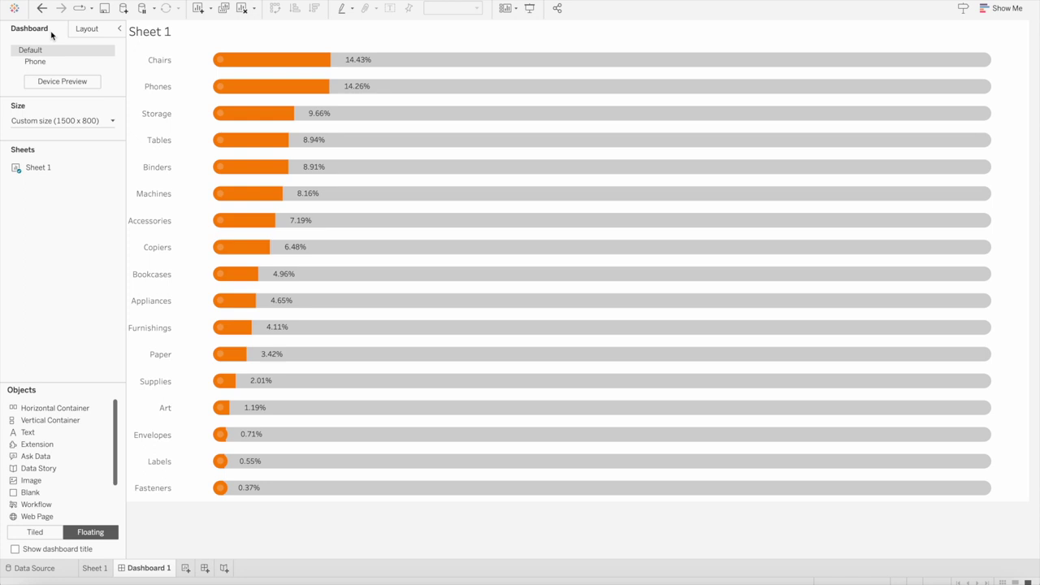
{"action": "left_click", "coordinate": [140, 488]}
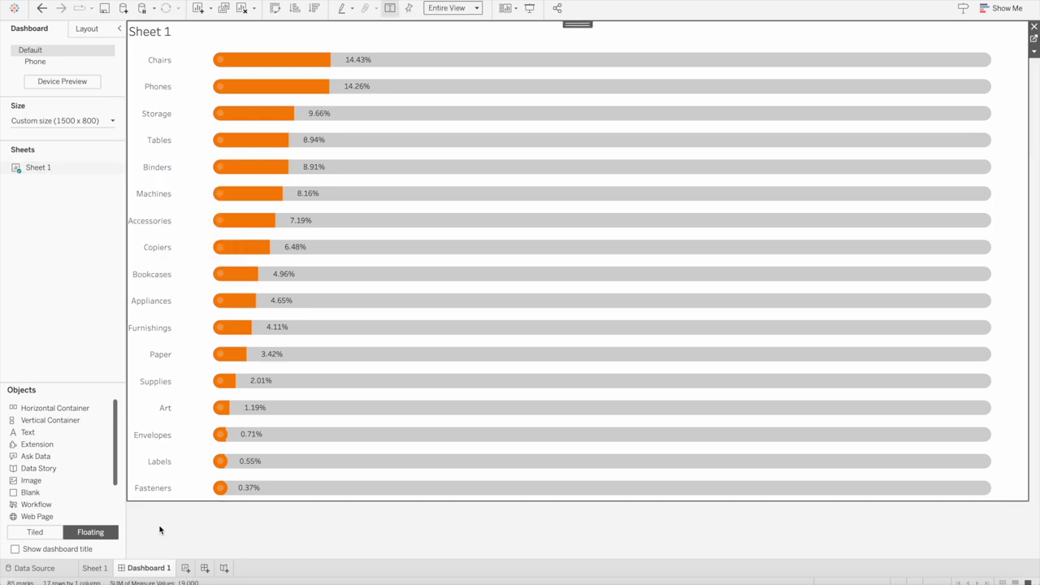
{"action": "left_click", "coordinate": [63, 312]}
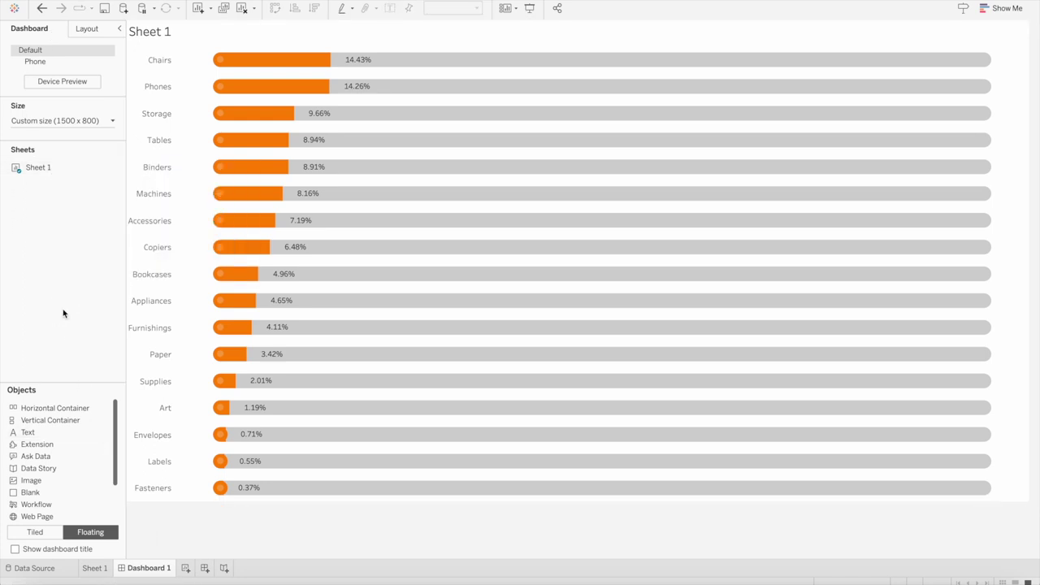
Duplicate Sheet 1 as a new worksheet
{"action": "left_click", "coordinate": [91, 567]}
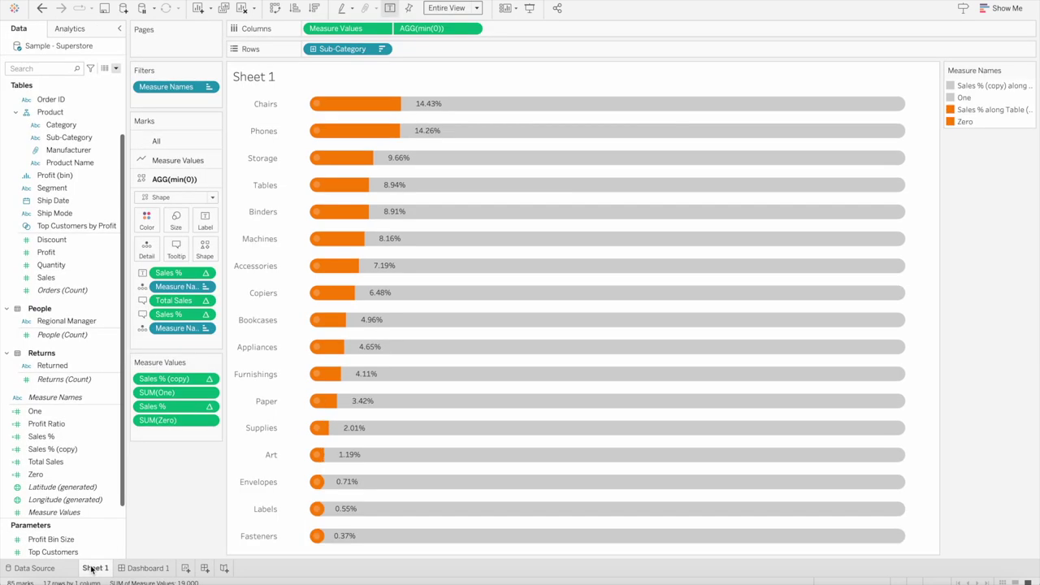
{"action": "right_click", "coordinate": [92, 568]}
{"action": "left_click", "coordinate": [138, 440]}
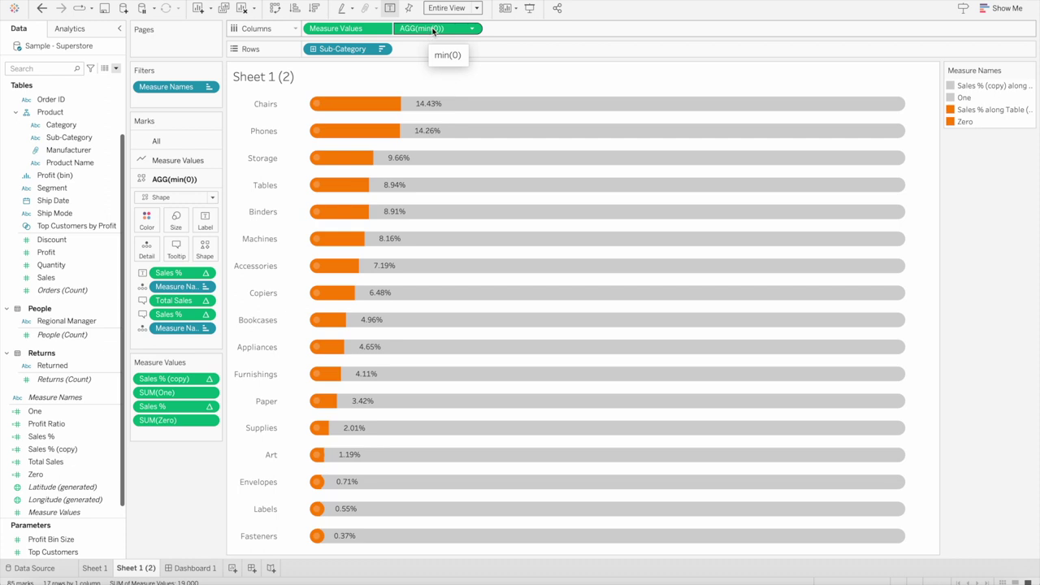
Remove AGG(min(0)) from the columns and take Sales % and Sales % (copy) out of Measure Values on the duplicate sheet
{"action": "left_click_drag", "start_coordinate": [433, 30], "coordinate": [272, 297]}
{"action": "left_click_drag", "start_coordinate": [204, 443], "coordinate": [203, 439]}
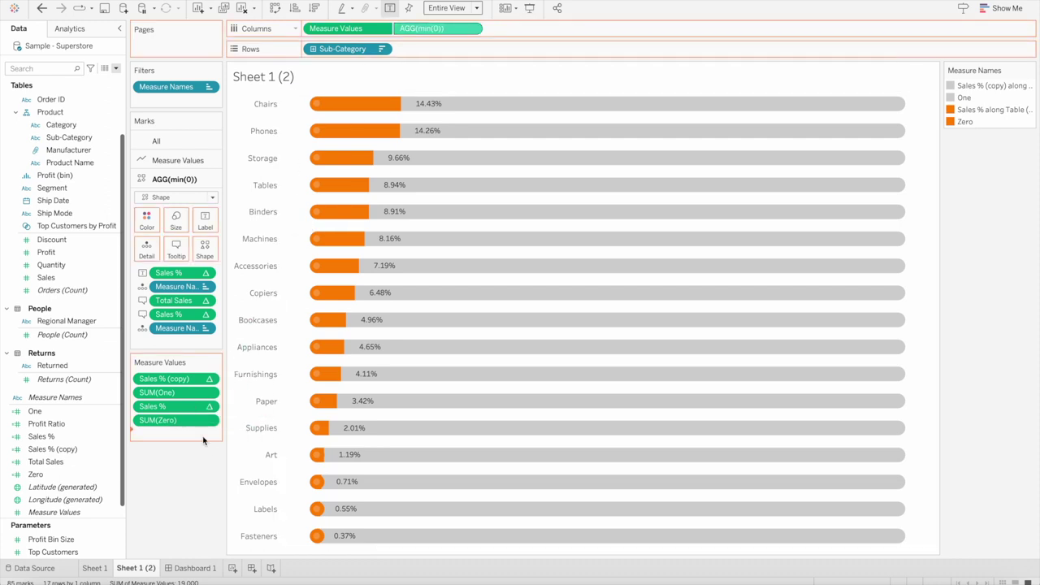
{"action": "left_click_drag", "start_coordinate": [197, 396], "coordinate": [195, 491]}
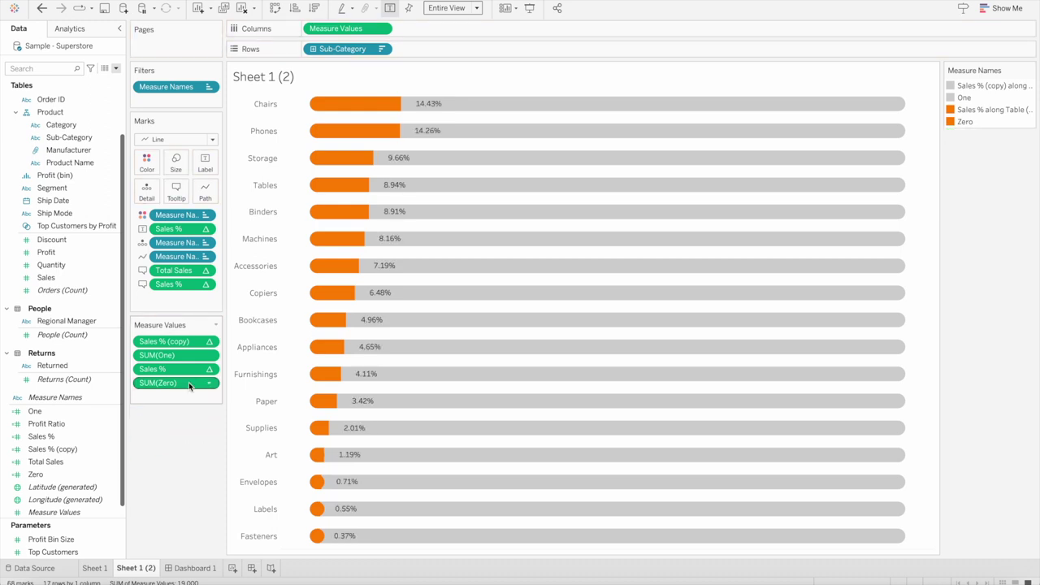
{"action": "left_click_drag", "start_coordinate": [187, 369], "coordinate": [174, 447]}
{"action": "left_click_drag", "start_coordinate": [179, 342], "coordinate": [181, 420]}
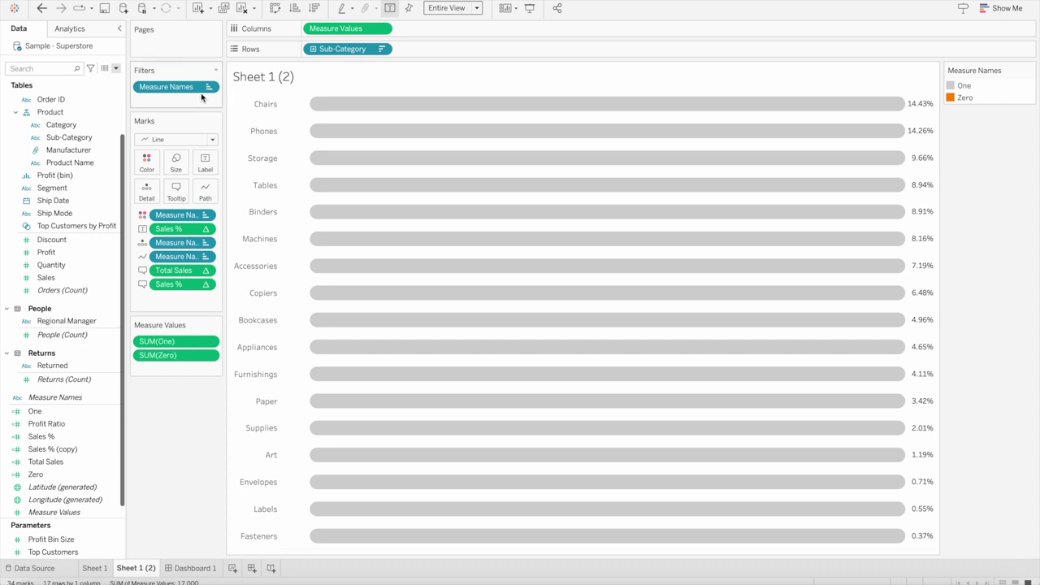
Turn off the mark labels and format the Sub-Category header font in white on the duplicate sheet
{"action": "left_click", "coordinate": [205, 161]}
{"action": "left_click", "coordinate": [237, 190]}
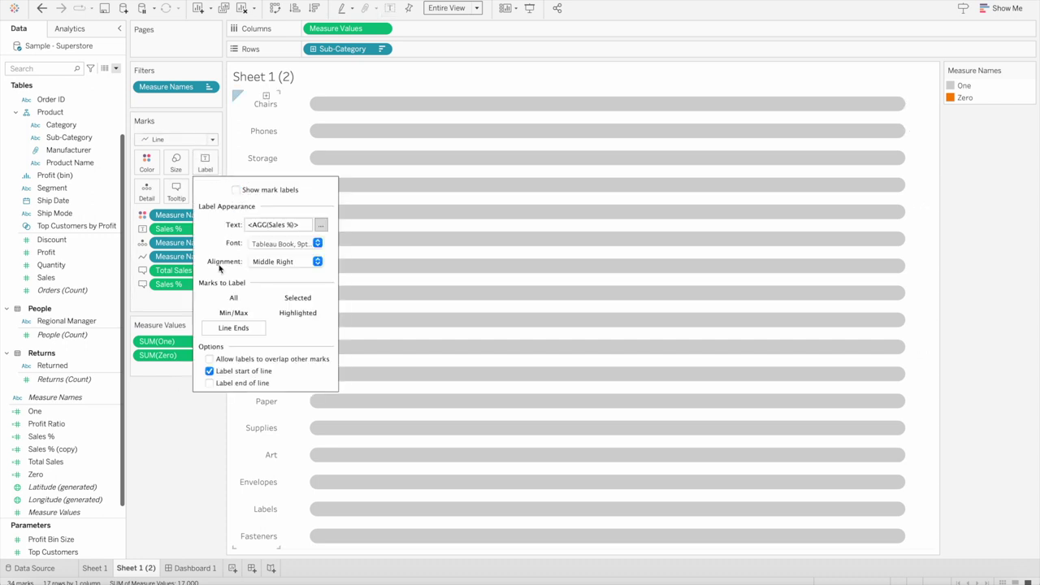
{"action": "right_click", "coordinate": [258, 188]}
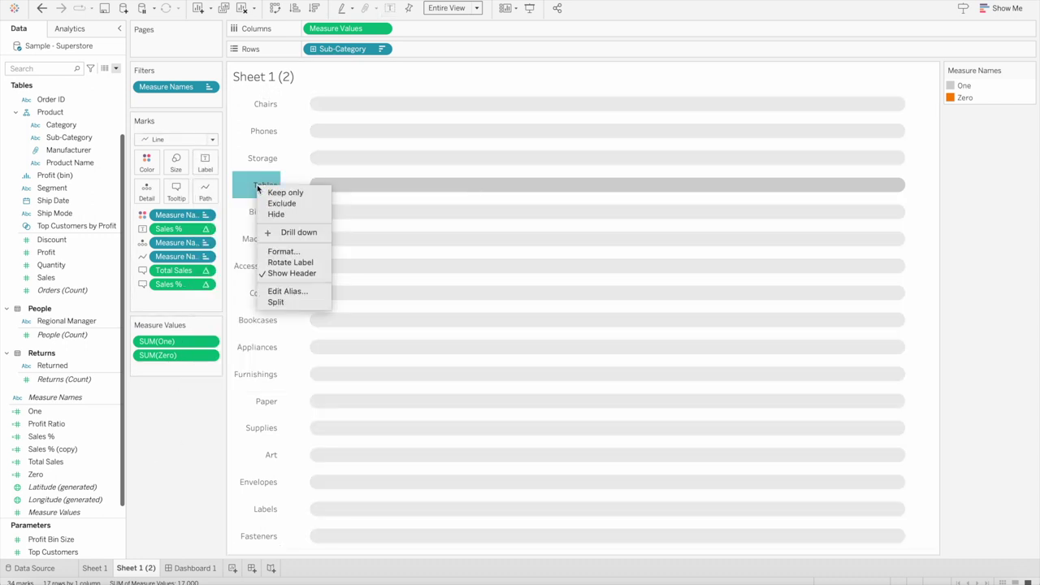
{"action": "left_click", "coordinate": [286, 253]}
{"action": "left_click", "coordinate": [104, 106]}
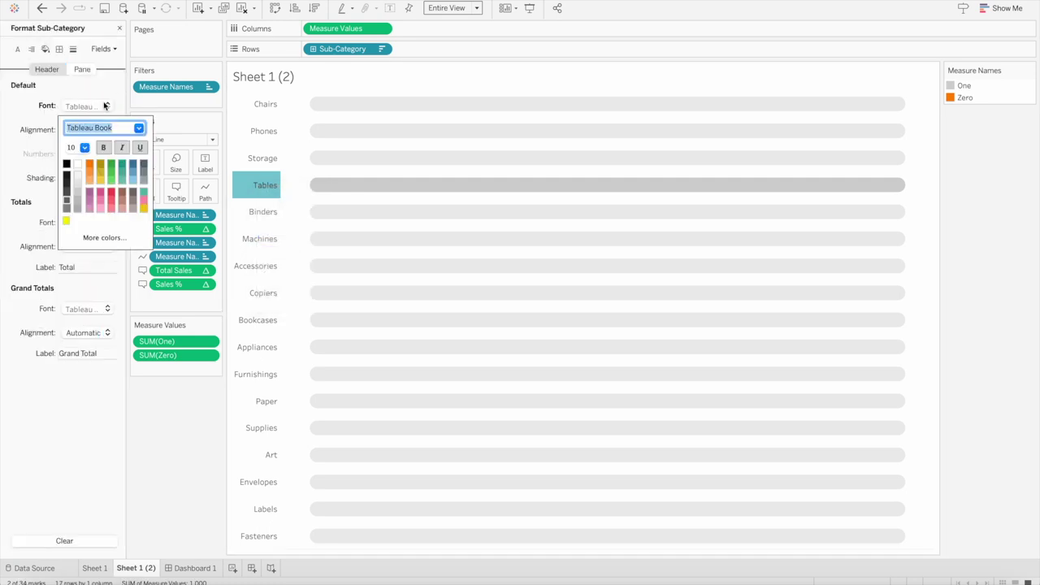
{"action": "left_click", "coordinate": [78, 169]}
{"action": "left_click", "coordinate": [167, 415]}
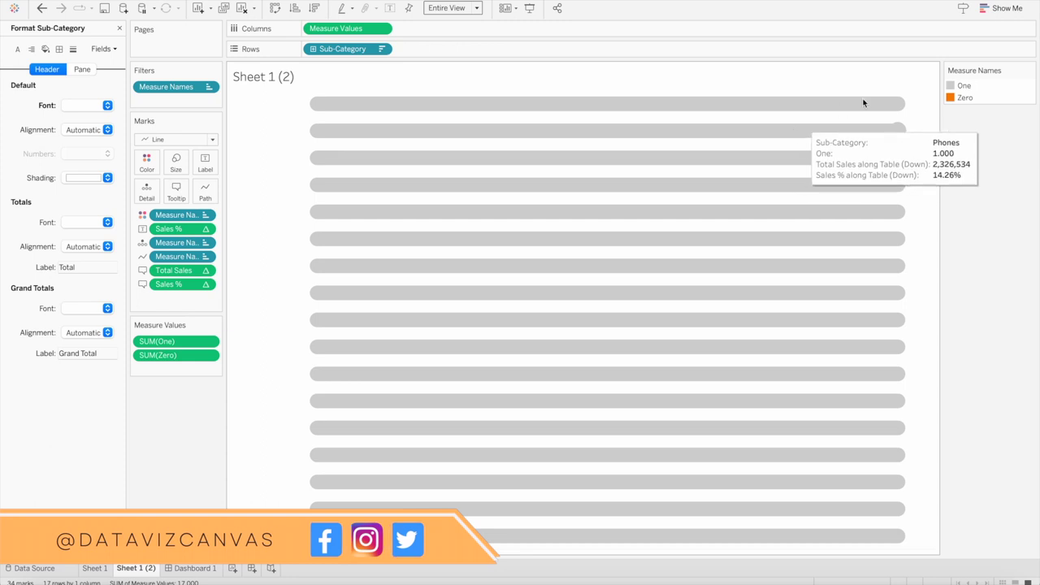
{"action": "left_click", "coordinate": [959, 86]}
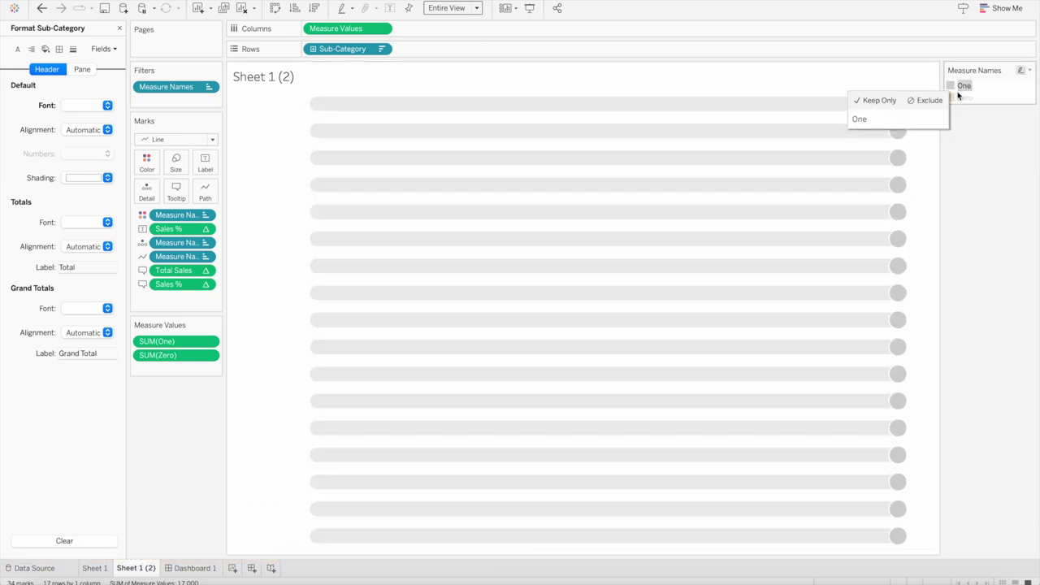
{"action": "left_click", "coordinate": [960, 155]}
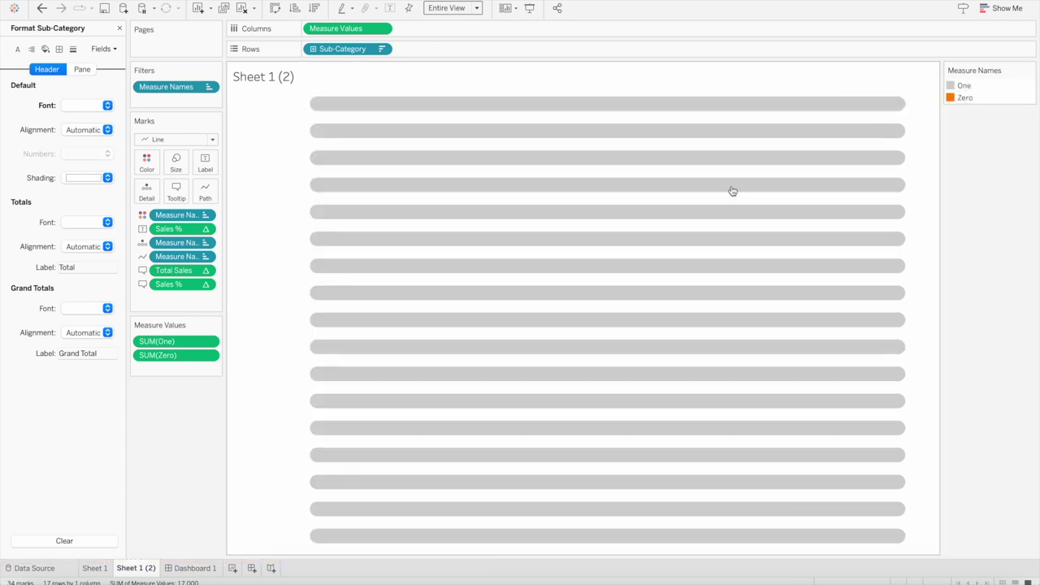
Add an ad-hoc sum(10) calculation to Measure Values
{"action": "double_click", "coordinate": [170, 368]}
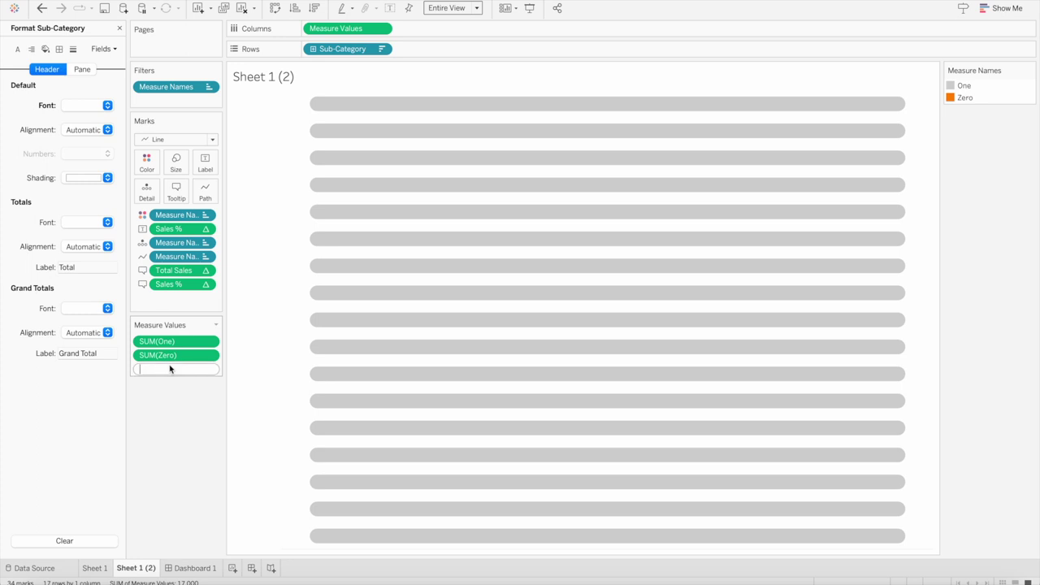
{"action": "type", "text": "sum("}
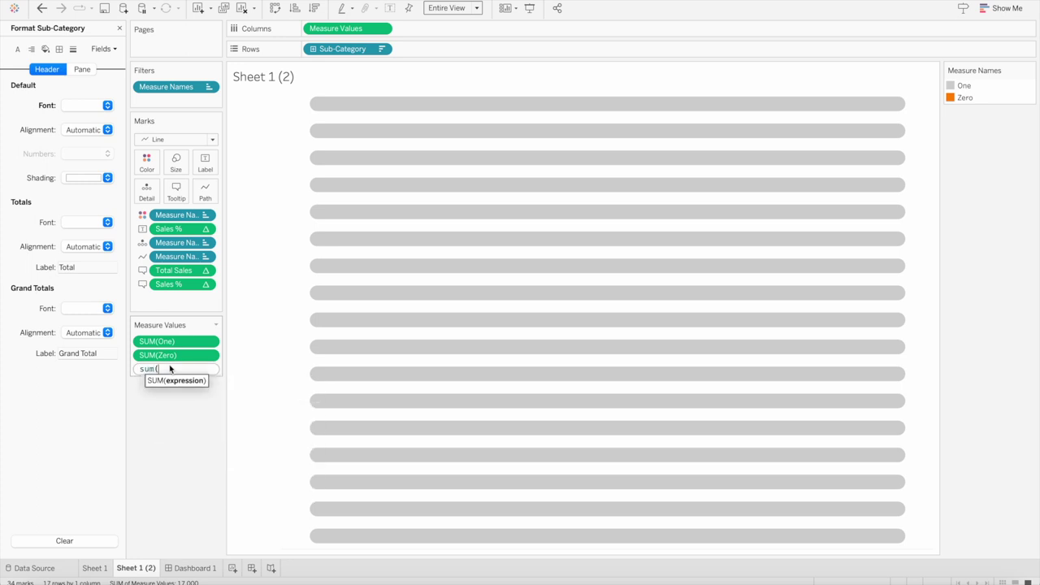
{"action": "type", "text": "10)"}
{"action": "key", "text": "Return"}
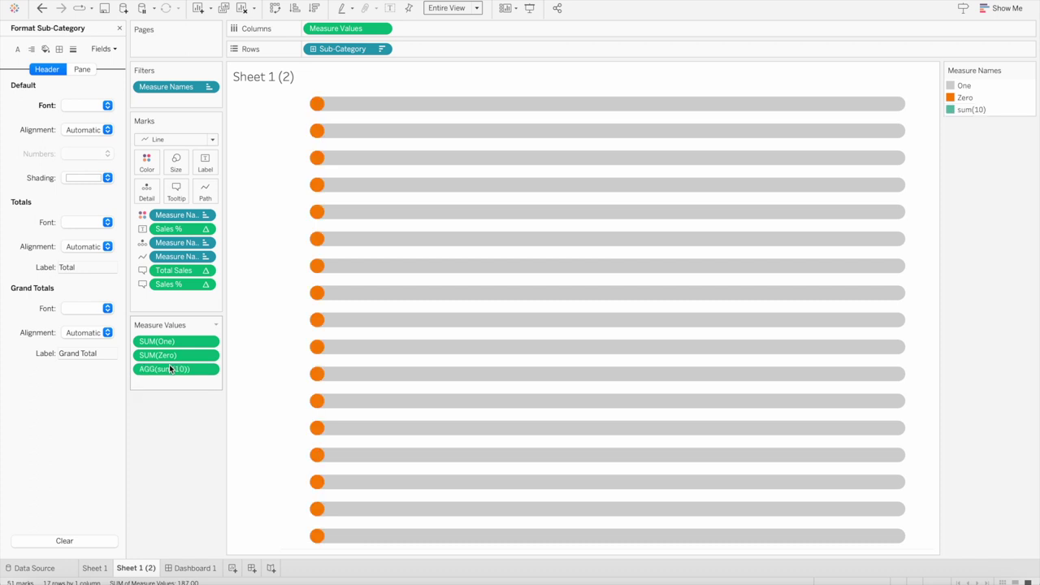
Change the ad-hoc calculation to sum(1) and put it in place of SUM(One) above SUM(Zero) in Measure Values
{"action": "double_click", "coordinate": [175, 371]}
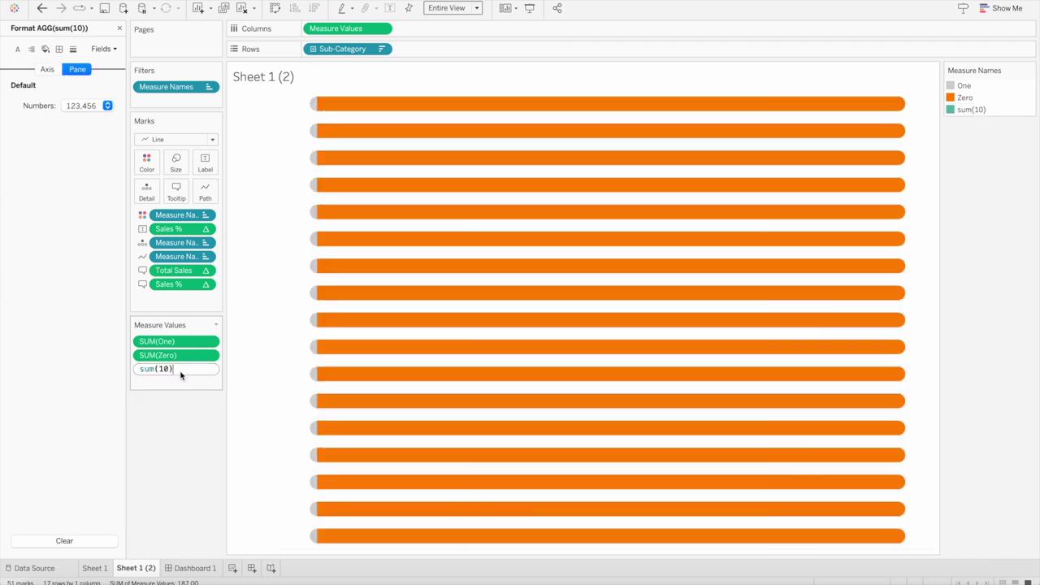
{"action": "left_click", "coordinate": [165, 369]}
{"action": "key", "text": "Return"}
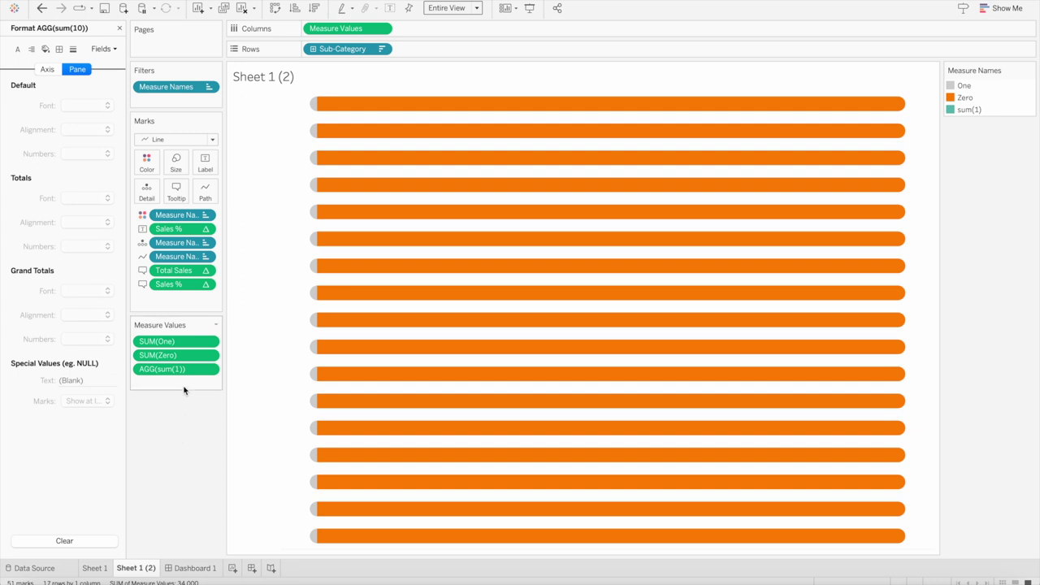
{"action": "left_click_drag", "start_coordinate": [184, 366], "coordinate": [183, 333]}
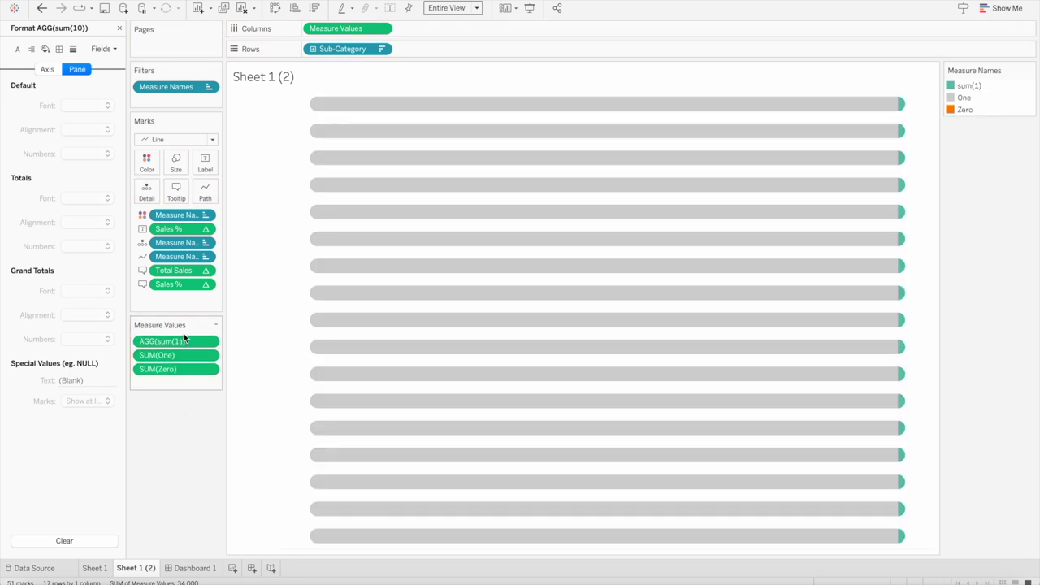
{"action": "left_click_drag", "start_coordinate": [178, 355], "coordinate": [178, 412]}
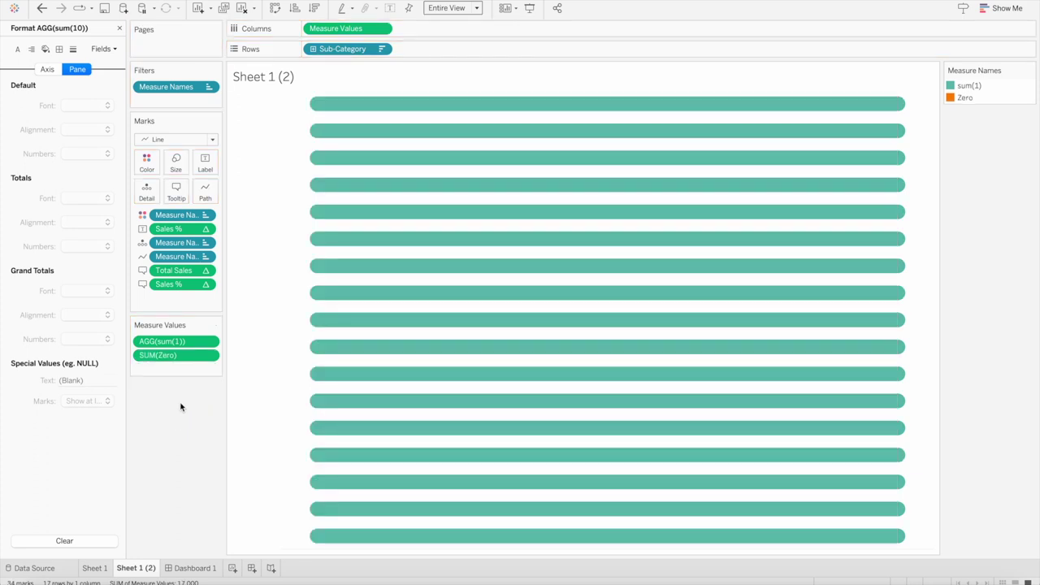
Recolor the sum(1) bars with a custom very dark green-gray
{"action": "double_click", "coordinate": [952, 87]}
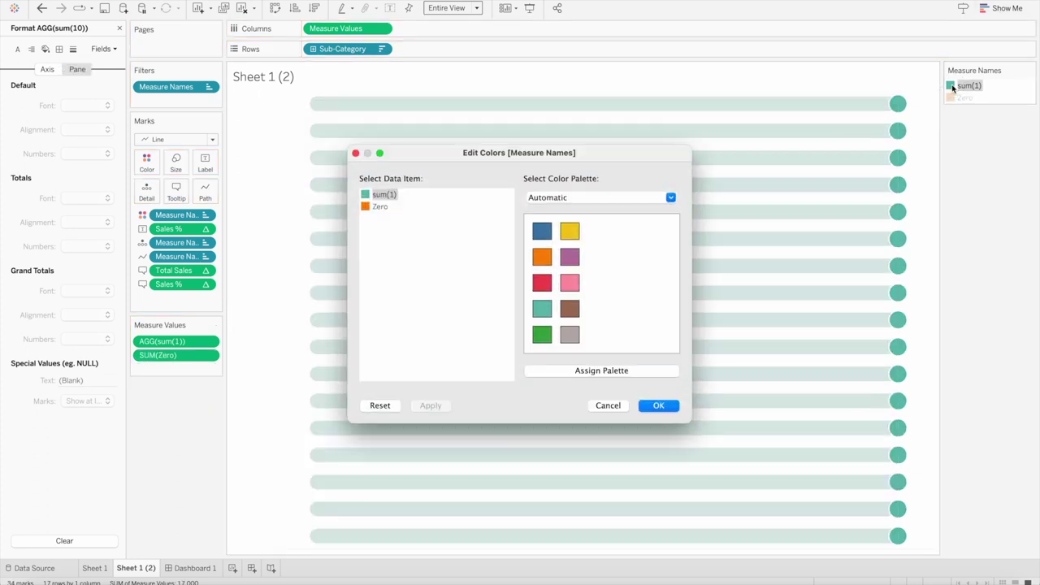
{"action": "double_click", "coordinate": [367, 198]}
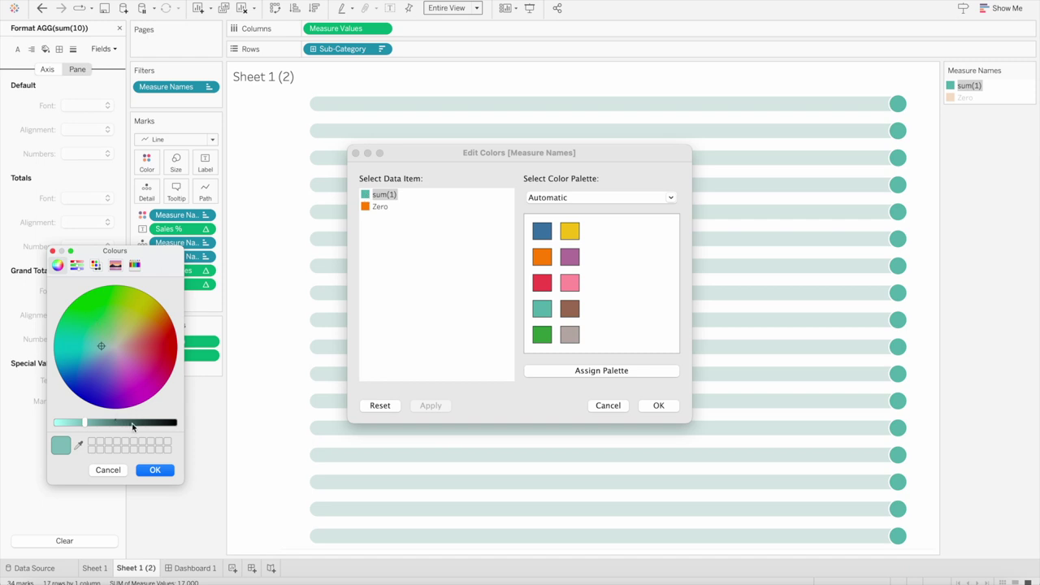
{"action": "left_click_drag", "start_coordinate": [151, 426], "coordinate": [140, 425]}
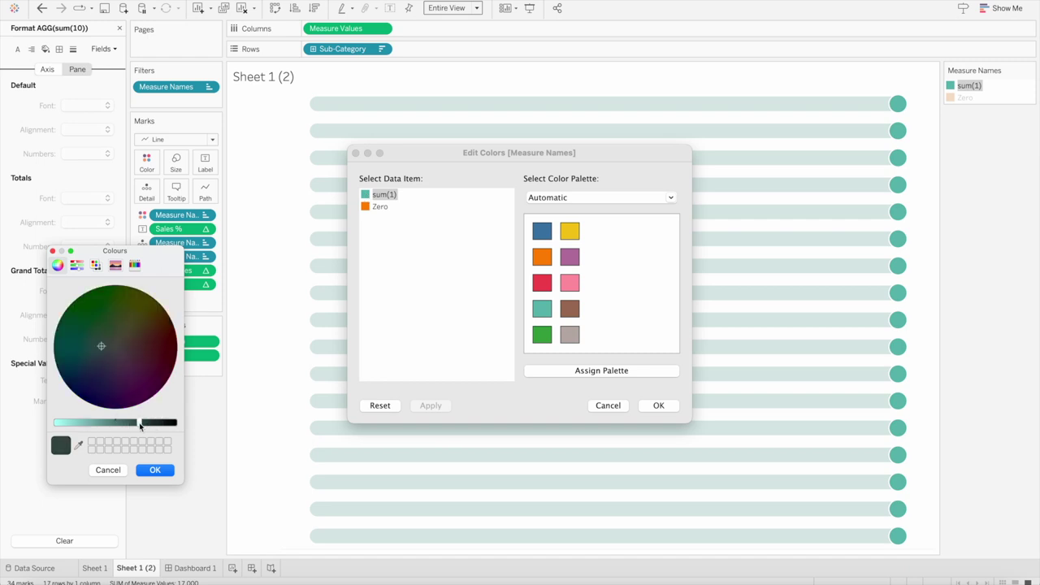
{"action": "left_click", "coordinate": [154, 470]}
{"action": "left_click", "coordinate": [659, 406]}
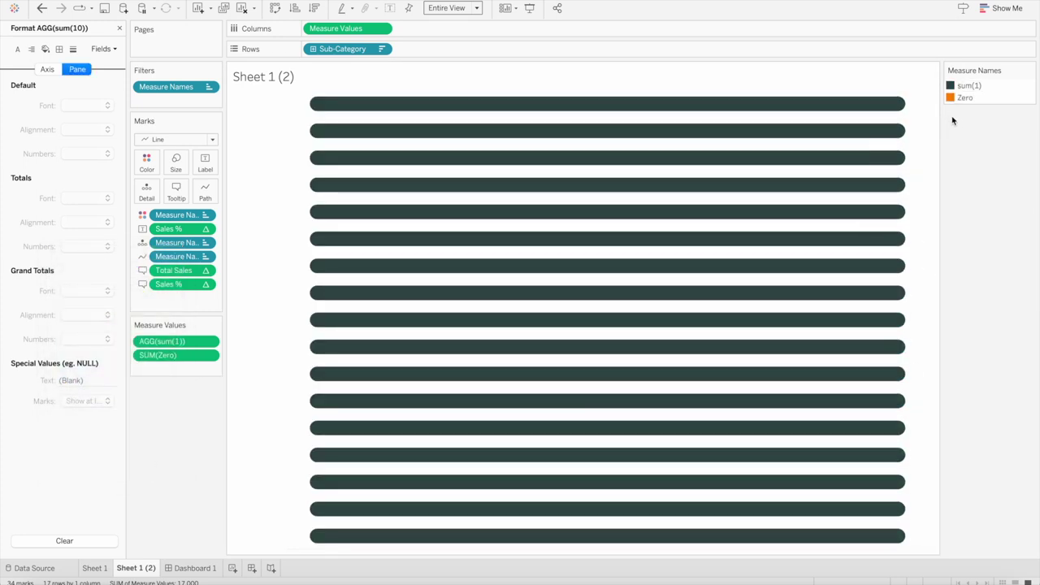
Add Sheet 1 (2) to Dashboard 1 as a floating object and remove its Measure Names legend
{"action": "left_click", "coordinate": [193, 567]}
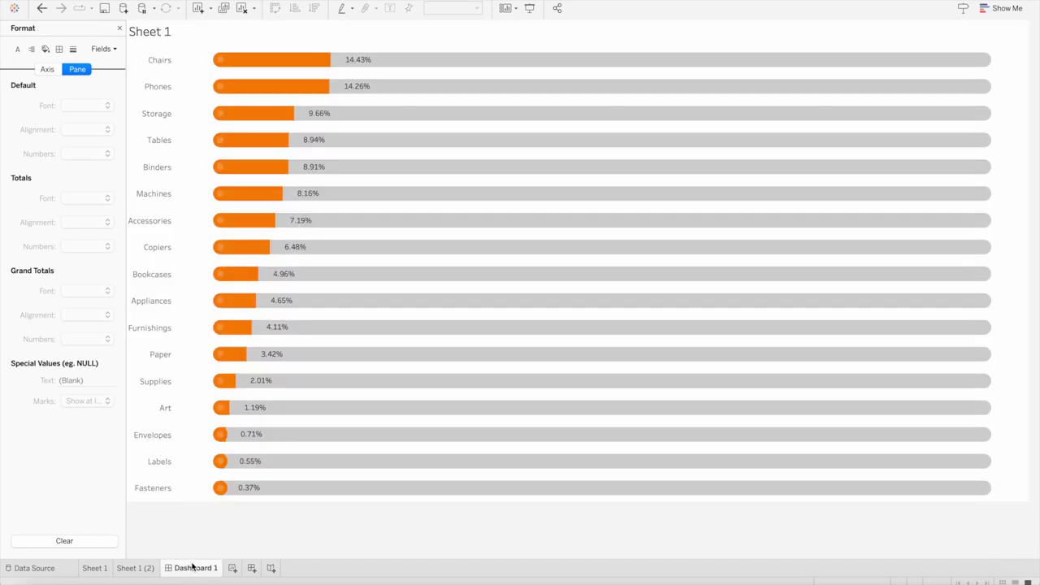
{"action": "left_click", "coordinate": [119, 28]}
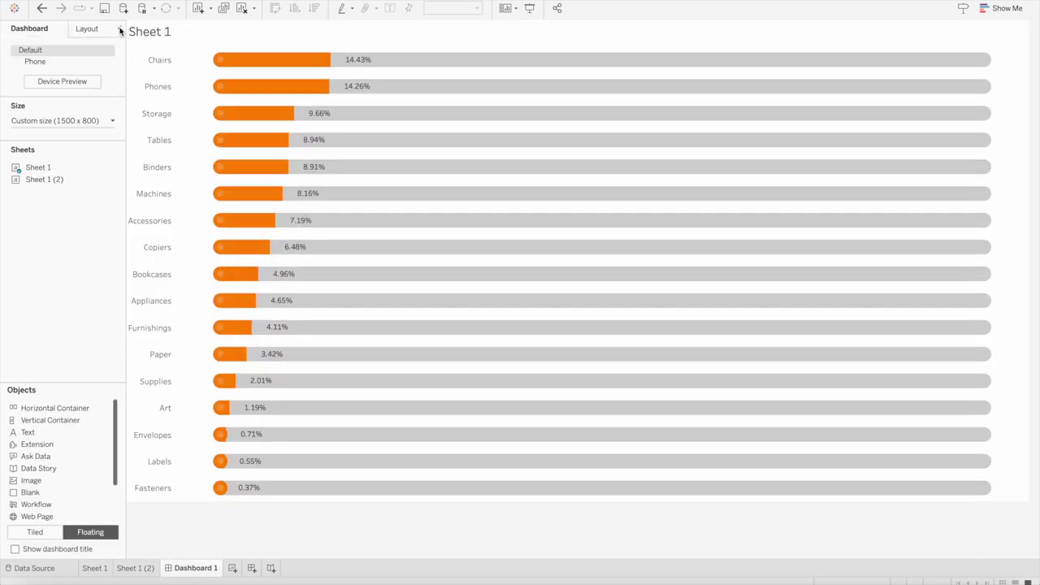
{"action": "mouse_move", "coordinate": [46, 184]}
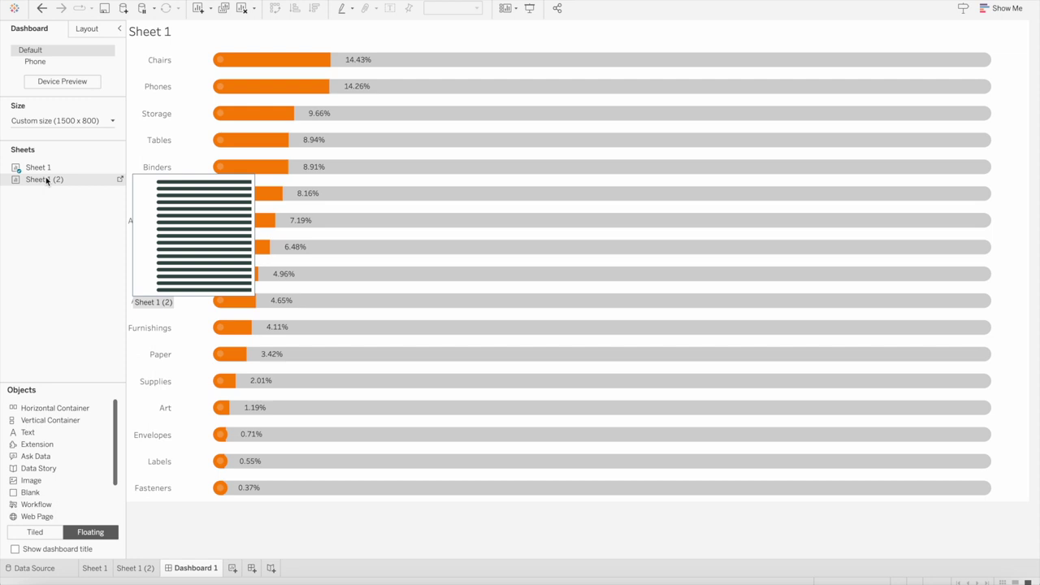
{"action": "left_click_drag", "start_coordinate": [46, 178], "coordinate": [133, 45]}
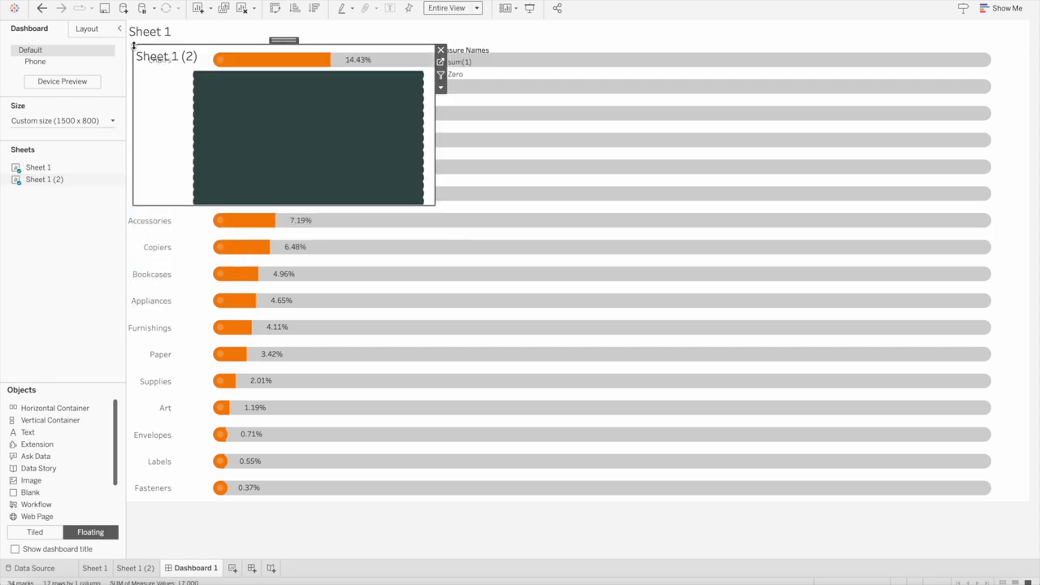
{"action": "left_click", "coordinate": [481, 63]}
{"action": "left_click", "coordinate": [524, 52]}
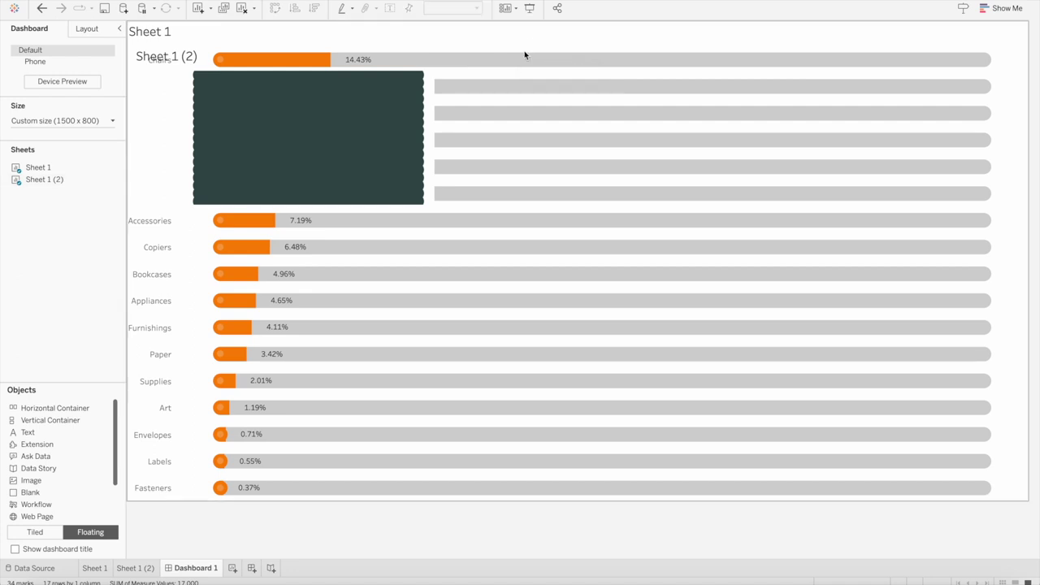
Position the floating Sheet 1 (2) on the dashboard at x 0 and y 0
{"action": "left_click", "coordinate": [85, 28]}
{"action": "left_click", "coordinate": [219, 122]}
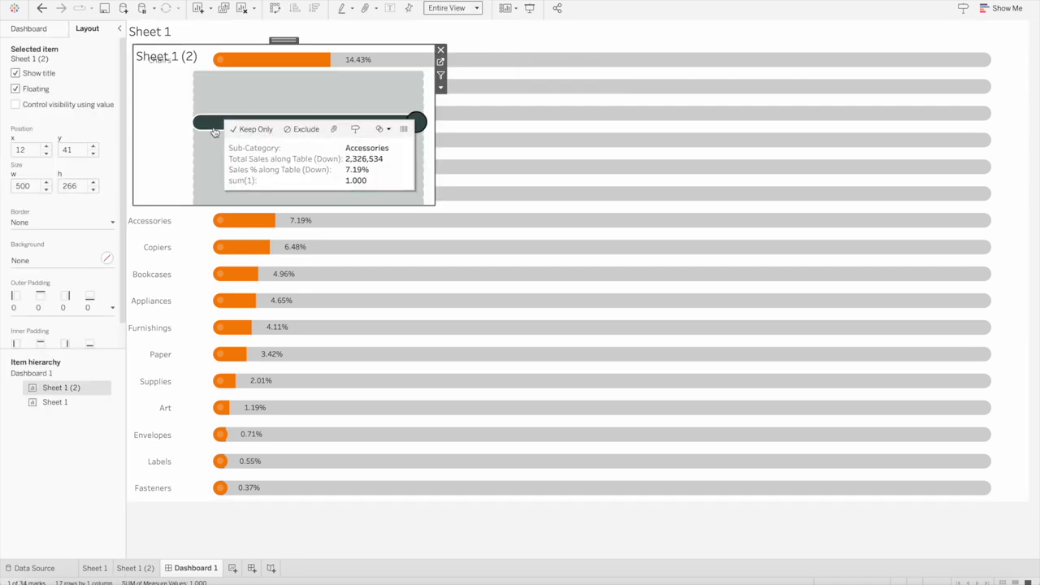
{"action": "left_click", "coordinate": [27, 151]}
{"action": "type", "text": "0"}
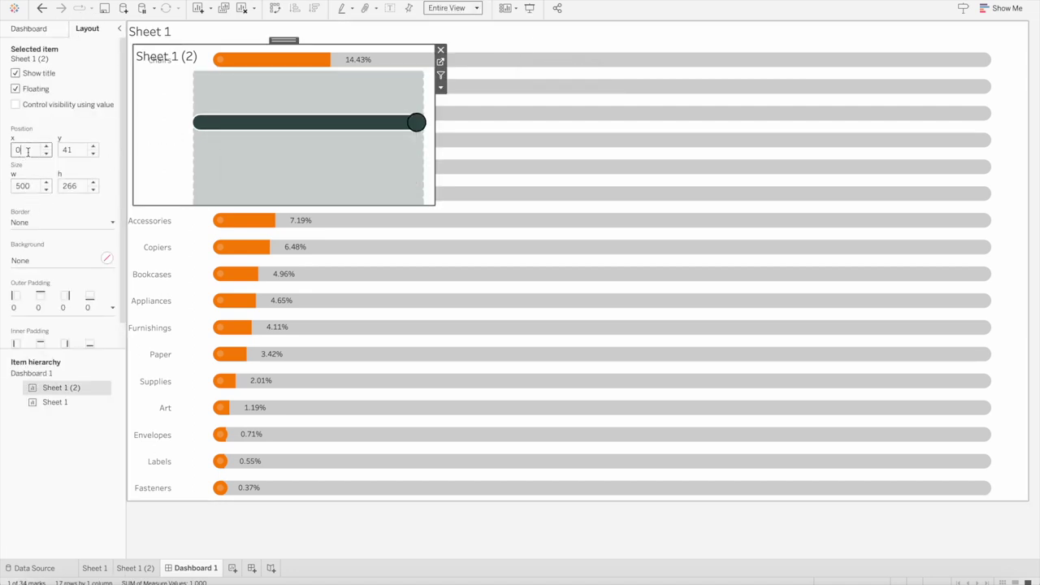
{"action": "left_click", "coordinate": [74, 149]}
{"action": "type", "text": "0"}
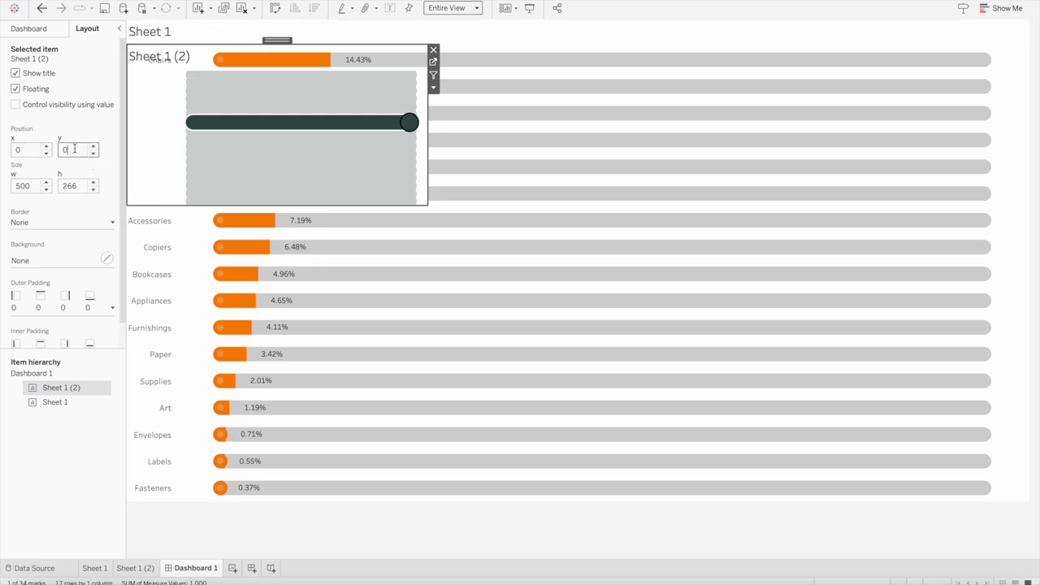
Resize the floating Sheet 1 (2) to a width of 1,500 and a height of 800
{"action": "left_click", "coordinate": [30, 186]}
{"action": "type", "text": "1,500"}
{"action": "key", "text": "Tab"}
{"action": "type", "text": "8"}
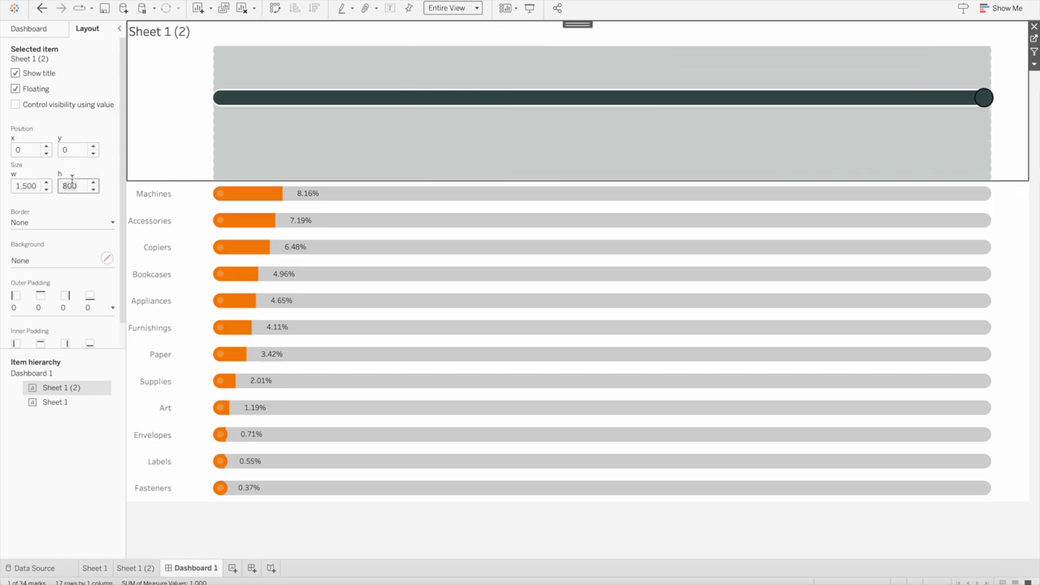
{"action": "key", "text": "Return"}
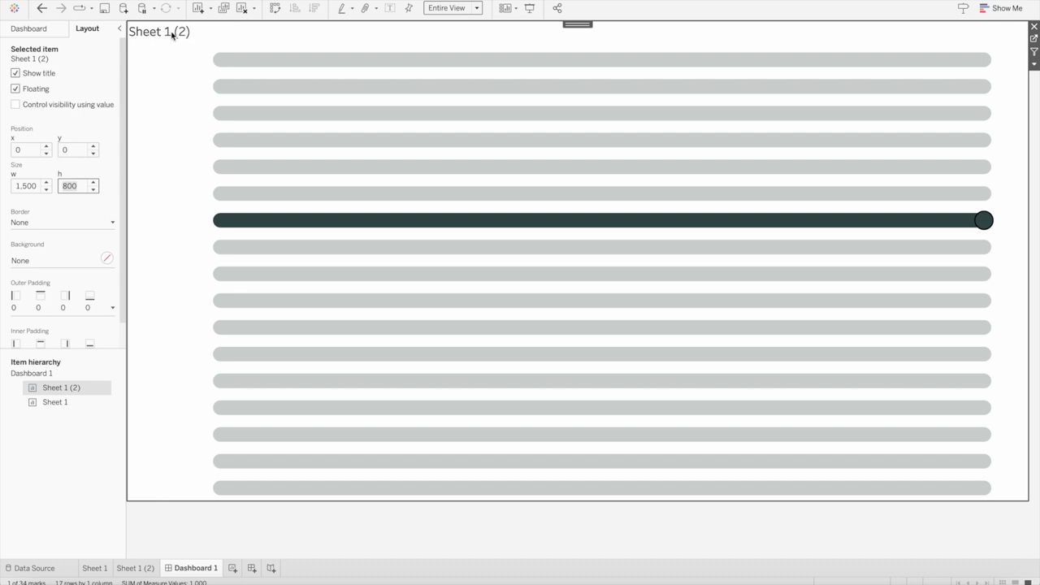
Send the floating Sheet 1 (2) behind Sheet 1 in the floating order
{"action": "left_click", "coordinate": [1033, 64]}
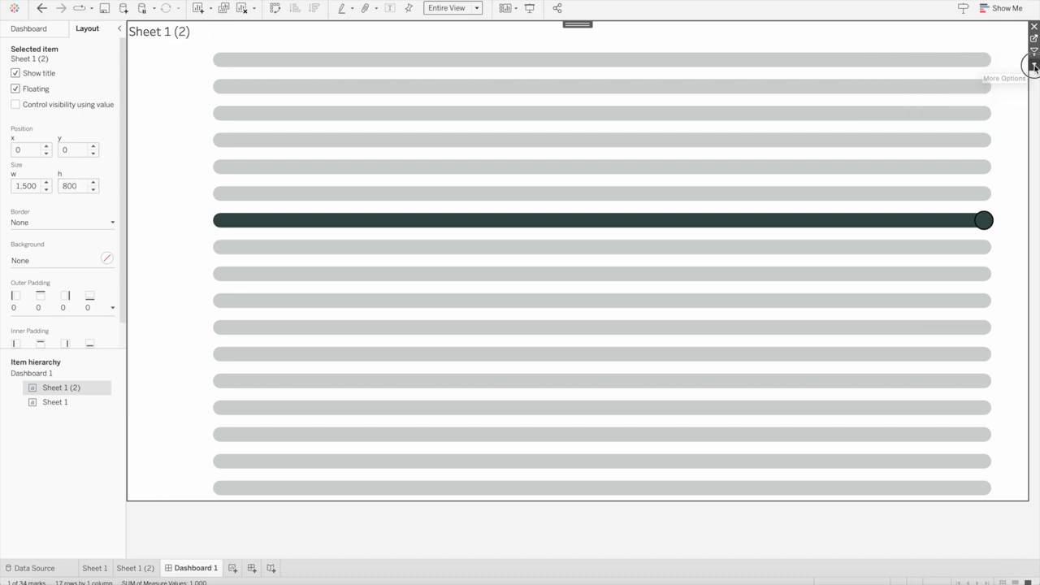
{"action": "mouse_move", "coordinate": [959, 263]}
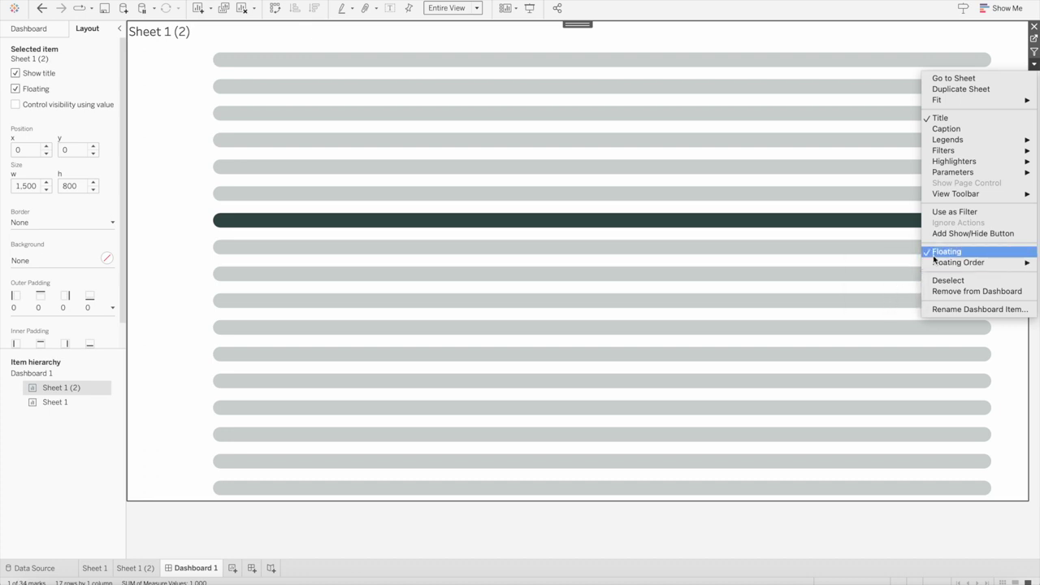
{"action": "left_click", "coordinate": [892, 303]}
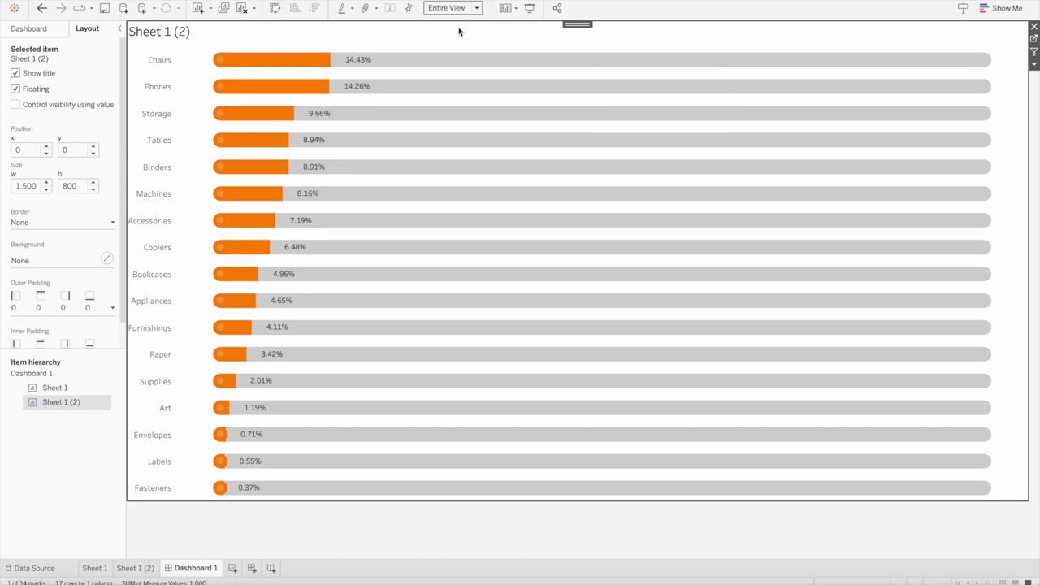
{"action": "left_click", "coordinate": [152, 528]}
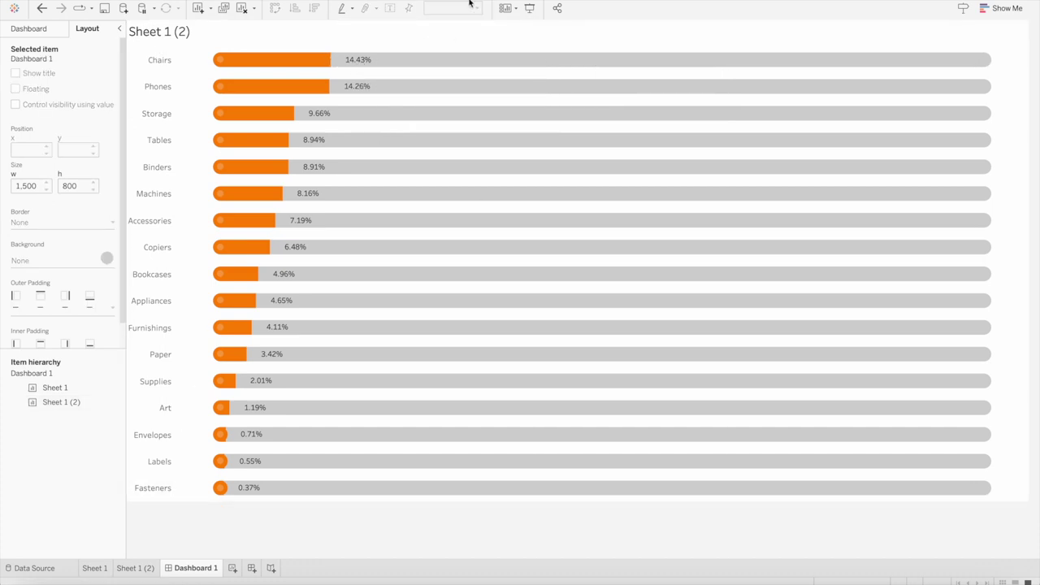
Set the default worksheet shading of Sheet 1 to None
{"action": "right_click", "coordinate": [447, 43]}
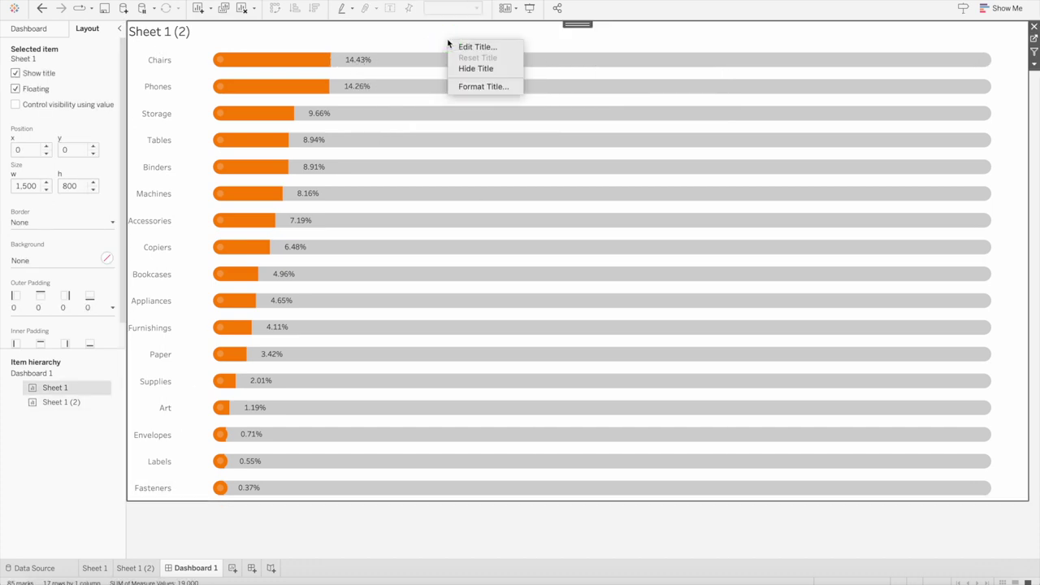
{"action": "left_click", "coordinate": [368, 95]}
{"action": "right_click", "coordinate": [371, 98]}
{"action": "mouse_move", "coordinate": [393, 170]}
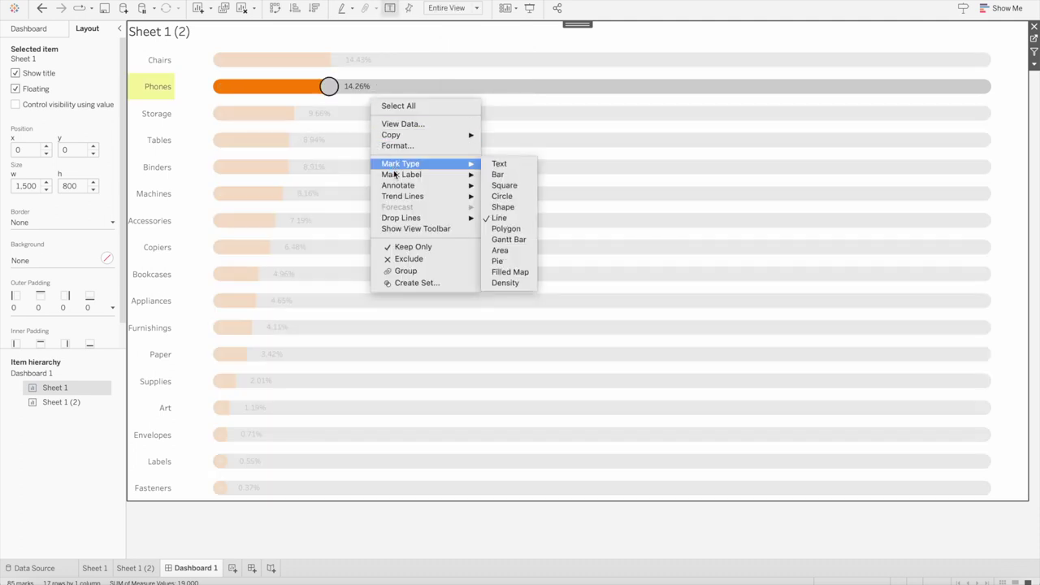
{"action": "left_click", "coordinate": [392, 145]}
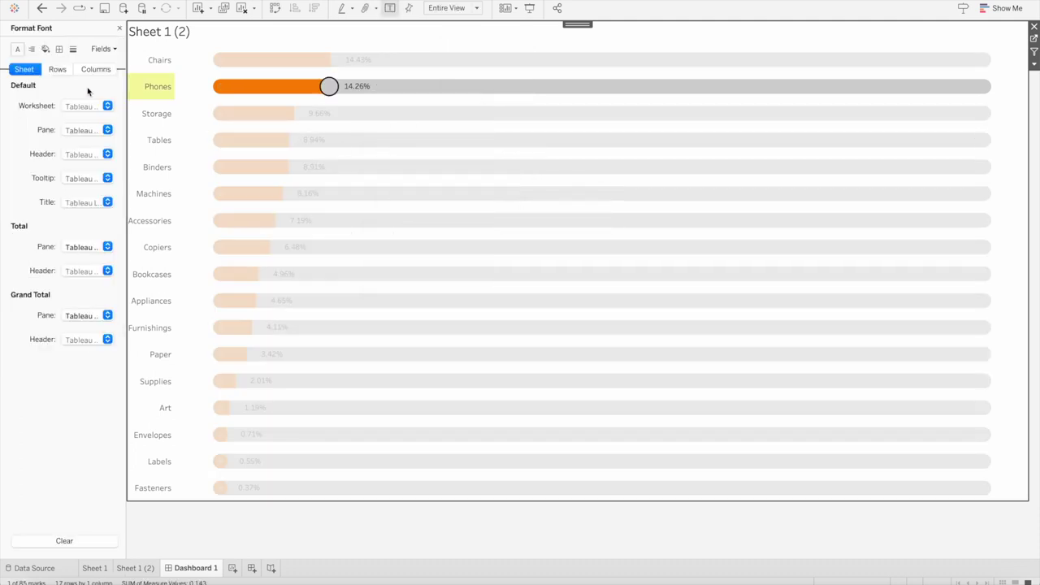
{"action": "left_click", "coordinate": [45, 48]}
{"action": "left_click", "coordinate": [82, 106]}
{"action": "left_click", "coordinate": [83, 128]}
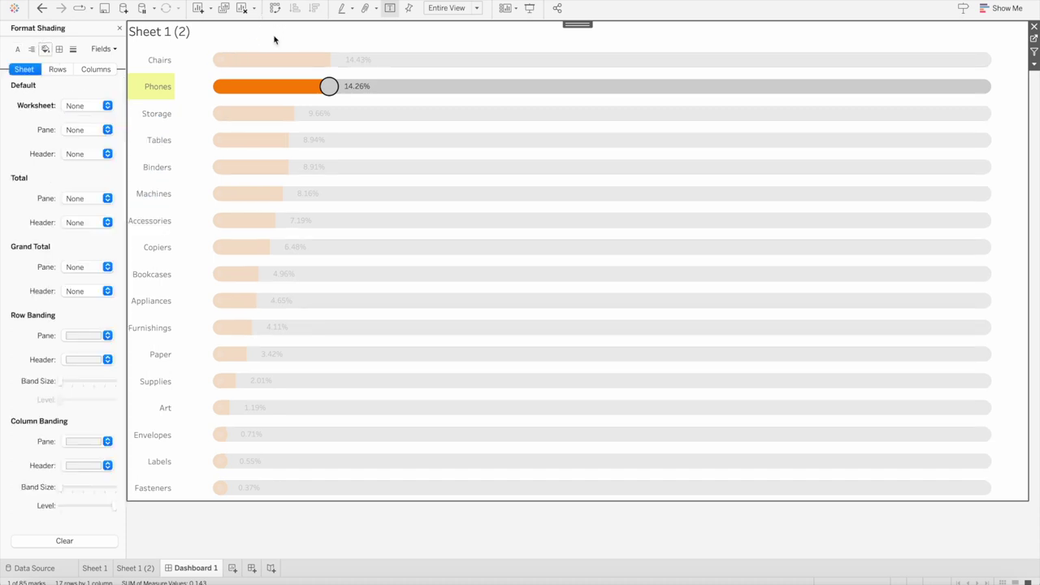
{"action": "left_click", "coordinate": [120, 27]}
Offset the floating Sheet 1 (2) behind the bars to x 3 and y 3, and clear the Phones mark selection
{"action": "left_click", "coordinate": [37, 34]}
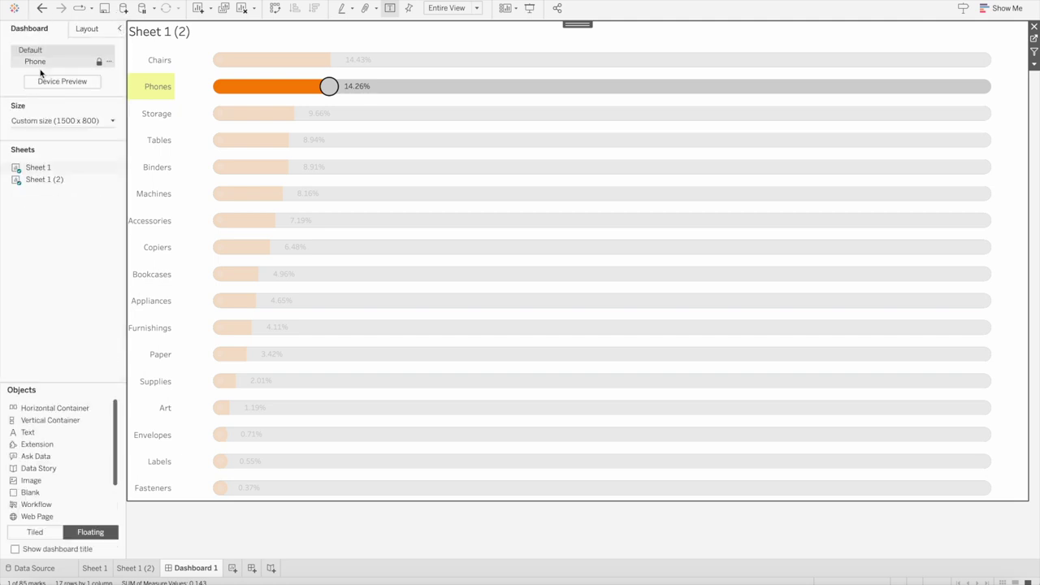
{"action": "left_click", "coordinate": [88, 30]}
{"action": "double_click", "coordinate": [46, 146]}
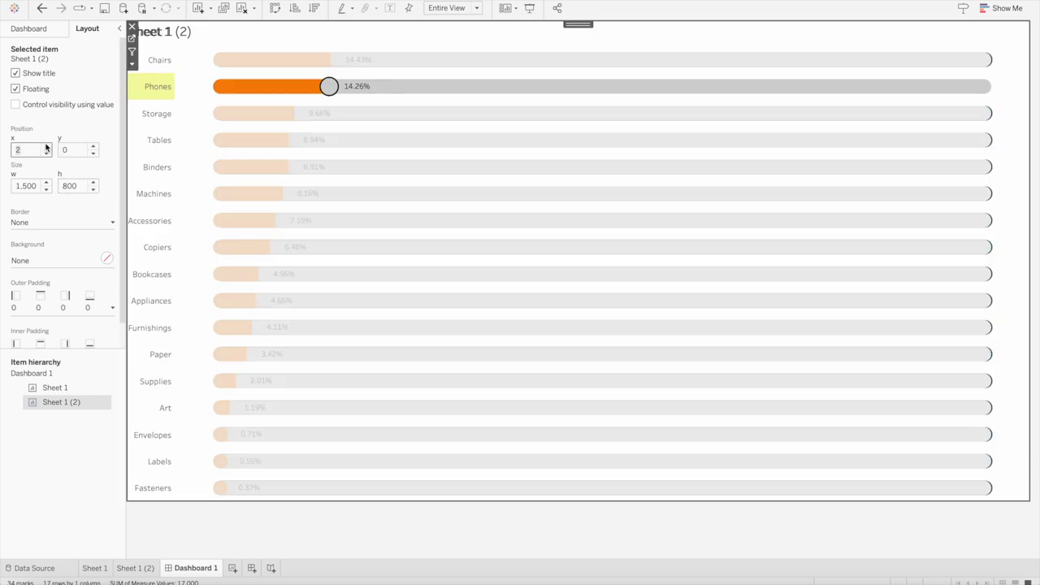
{"action": "triple_click", "coordinate": [94, 147]}
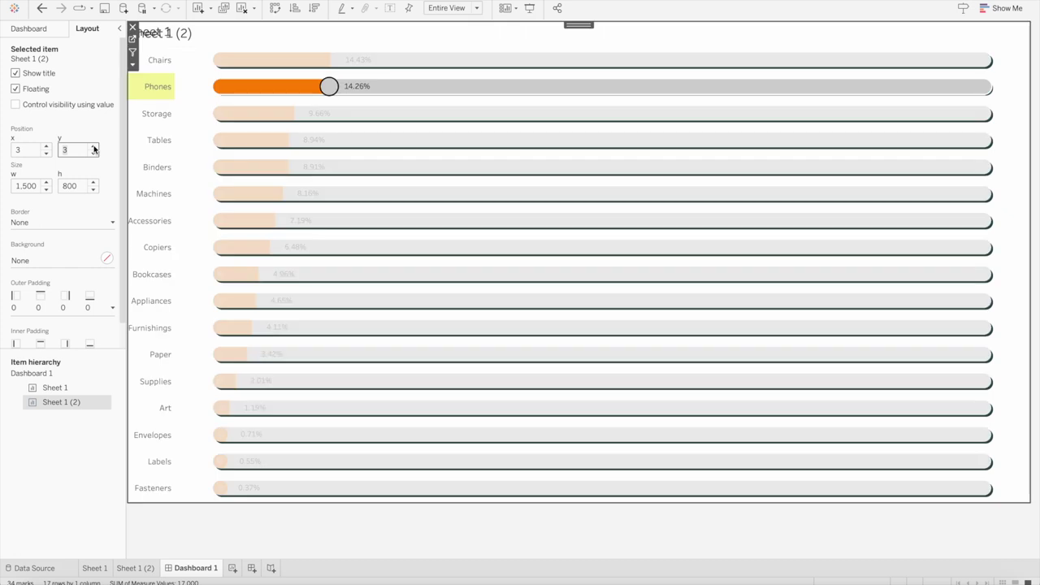
{"action": "left_click", "coordinate": [84, 465]}
{"action": "left_click", "coordinate": [135, 297]}
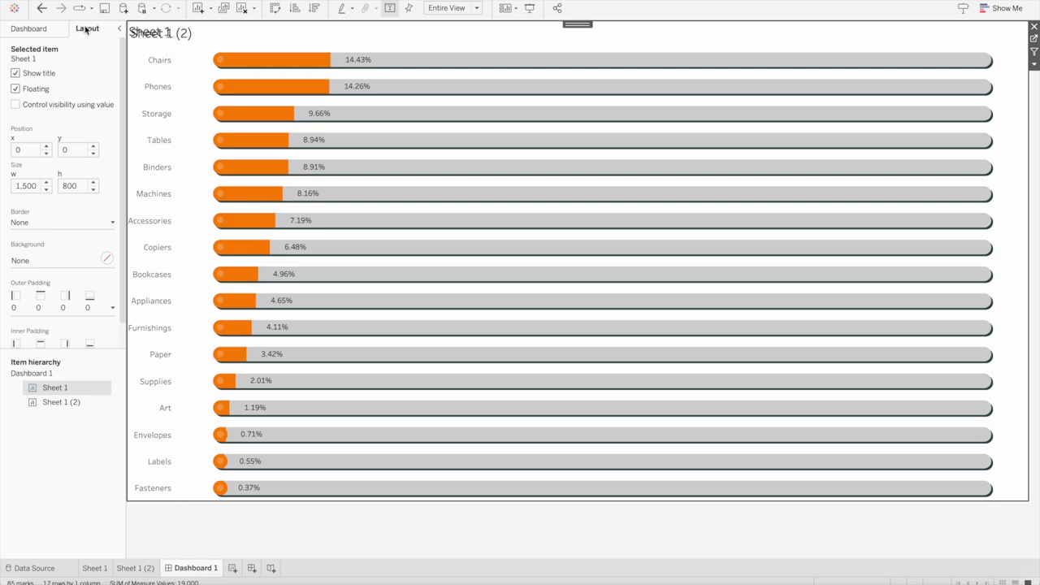
{"action": "double_click", "coordinate": [153, 36]}
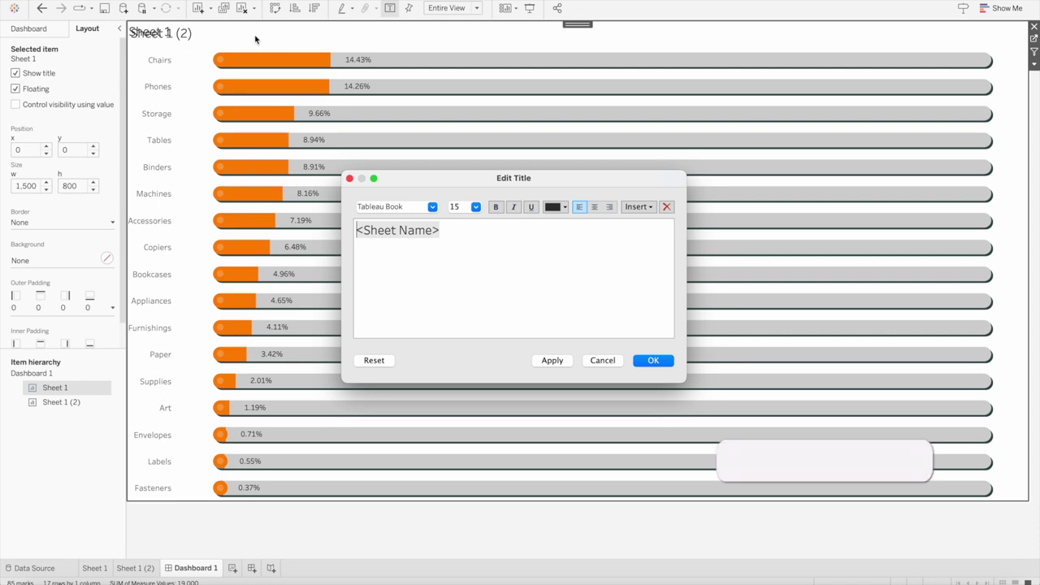
{"action": "double_click", "coordinate": [403, 242]}
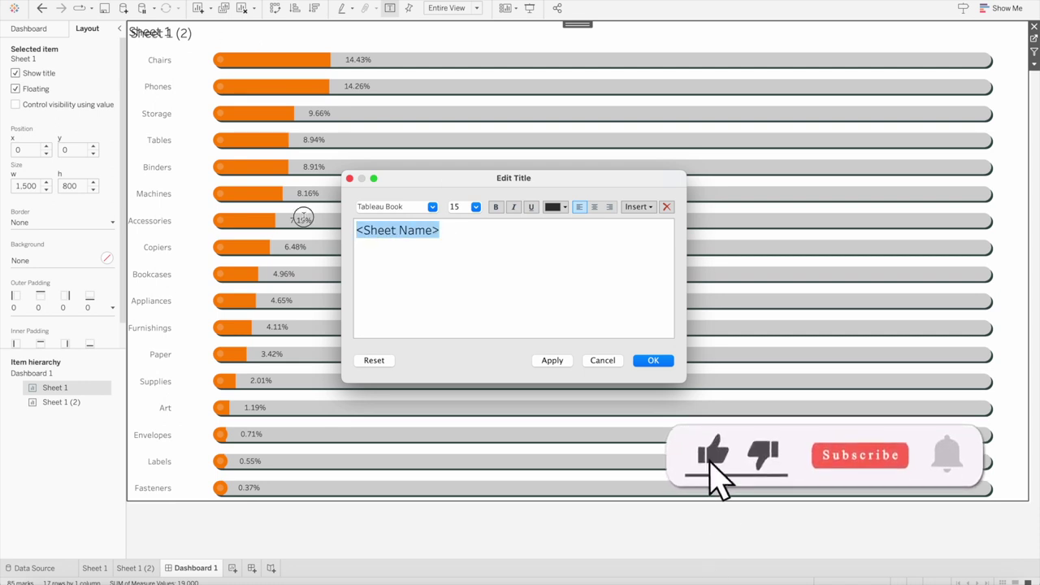
{"action": "key", "text": "BackSpace"}
{"action": "left_click", "coordinate": [653, 362]}
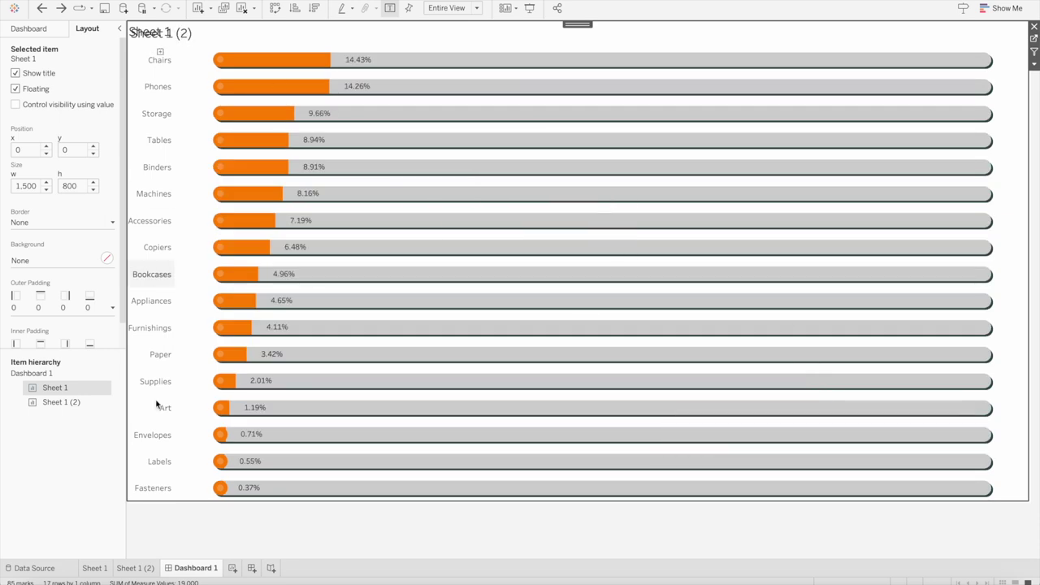
Replace the title text of Sheet 1 (2) with a white letter n and return to Dashboard 1
{"action": "left_click", "coordinate": [140, 567]}
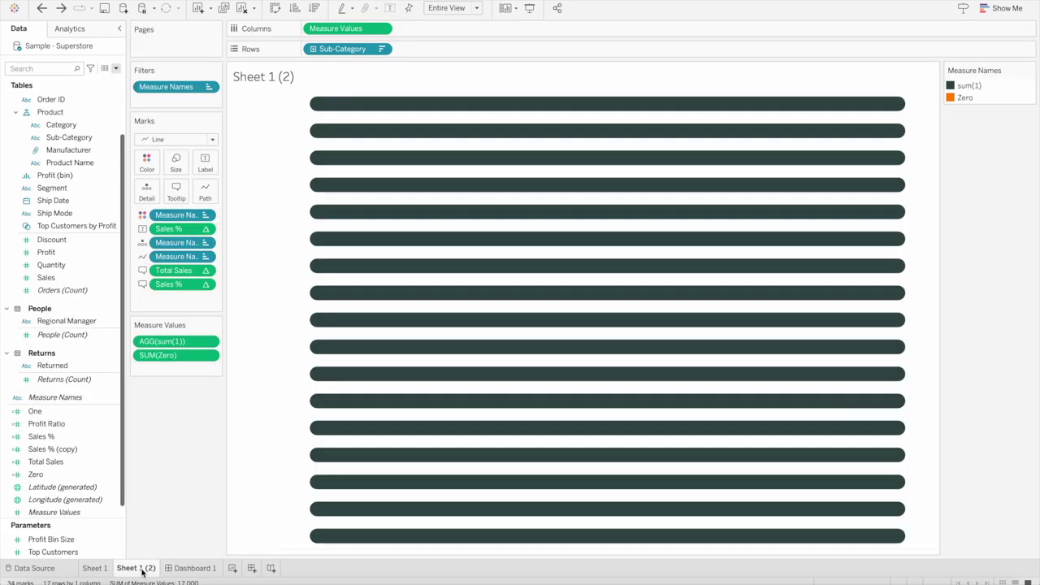
{"action": "double_click", "coordinate": [273, 78]}
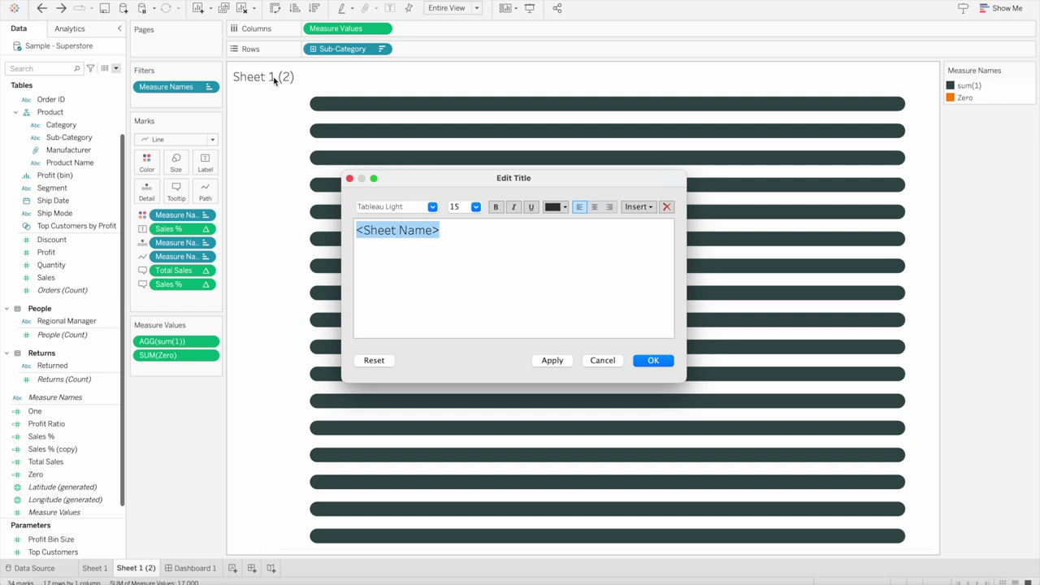
{"action": "type", "text": "n"}
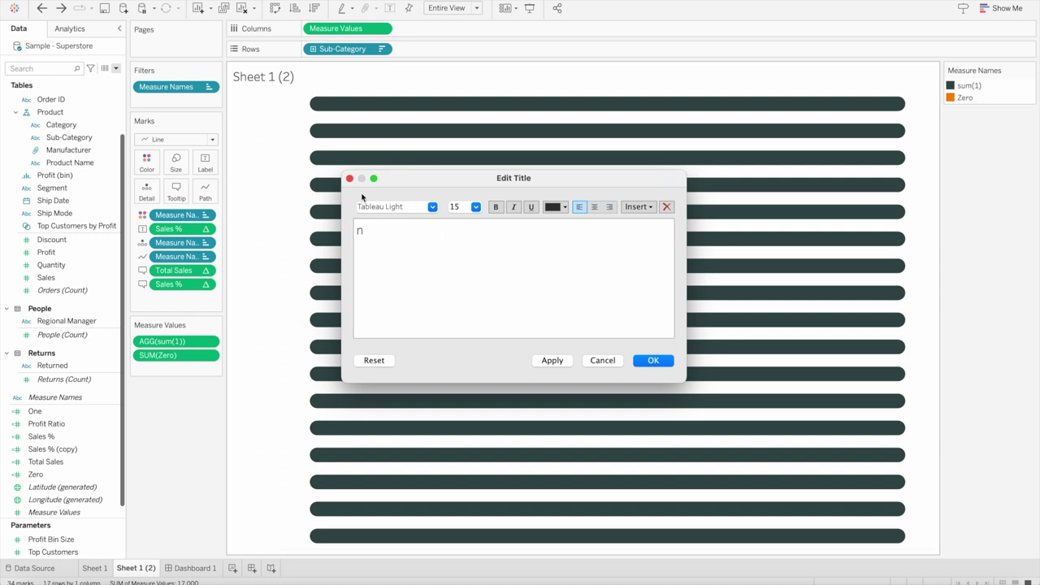
{"action": "double_click", "coordinate": [360, 230]}
{"action": "left_click", "coordinate": [565, 207]}
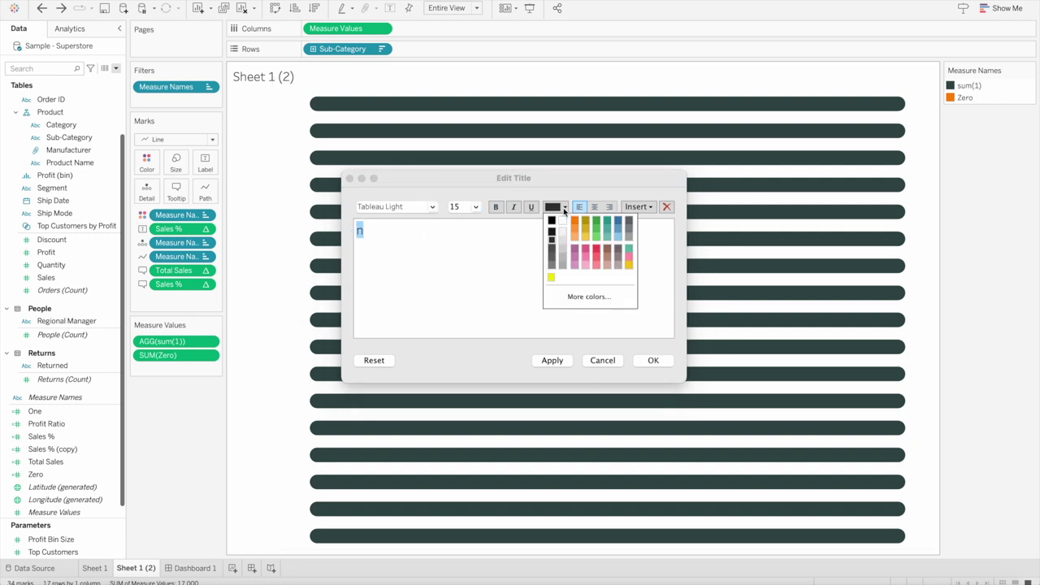
{"action": "left_click", "coordinate": [562, 221]}
{"action": "left_click", "coordinate": [652, 360]}
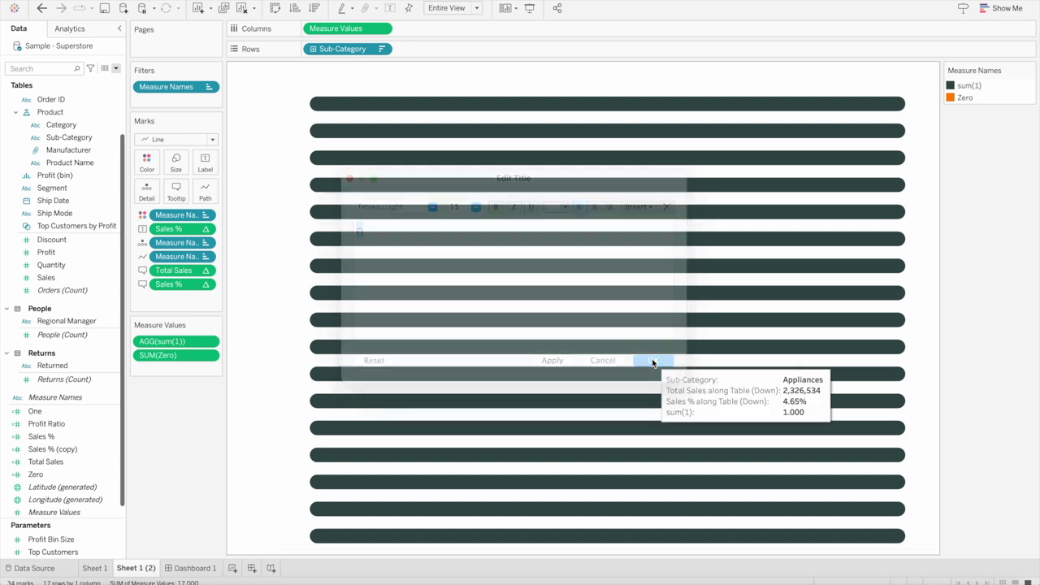
{"action": "left_click", "coordinate": [188, 567]}
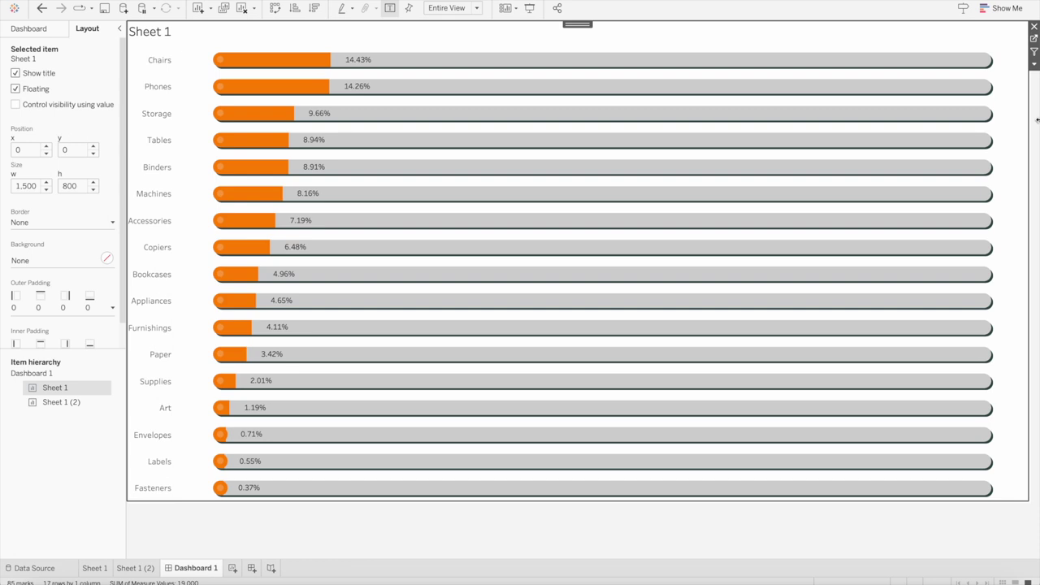
Recolor the sum(1) bars on Sheet 1 (2) with the blue-gray from the Seattle Grays palette
{"action": "left_click", "coordinate": [147, 568]}
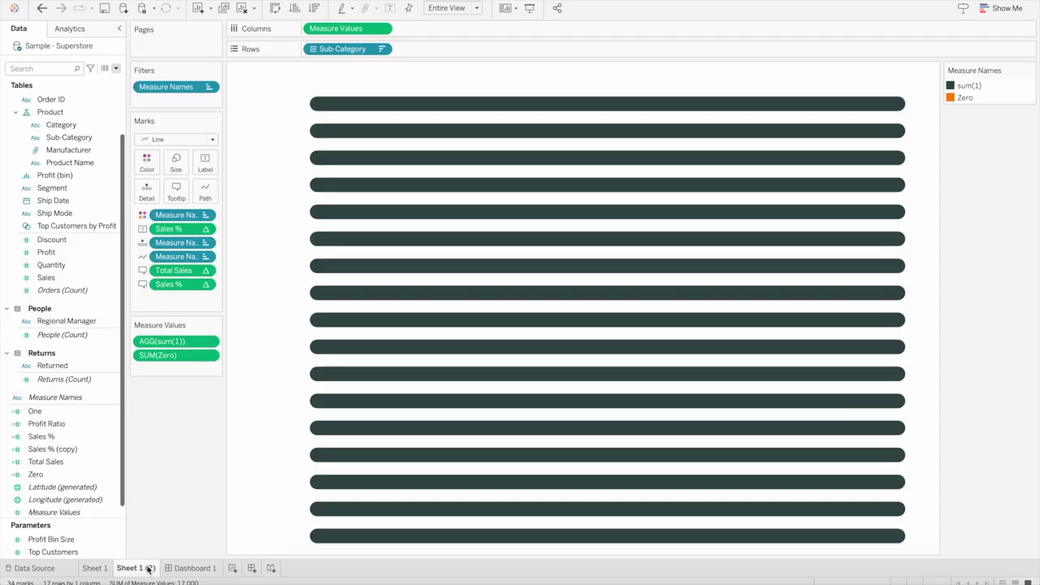
{"action": "double_click", "coordinate": [967, 86]}
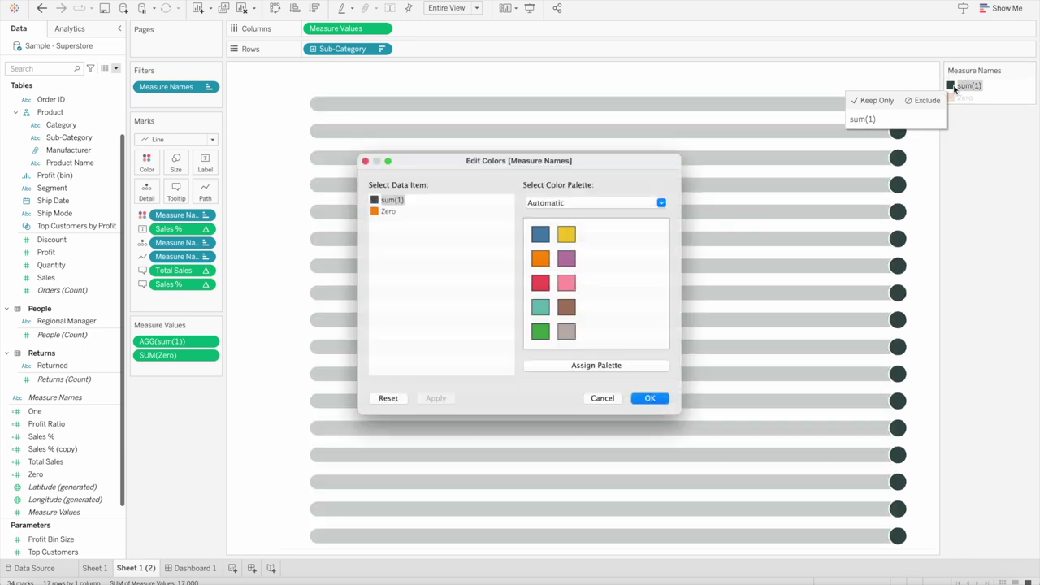
{"action": "left_click", "coordinate": [546, 197]}
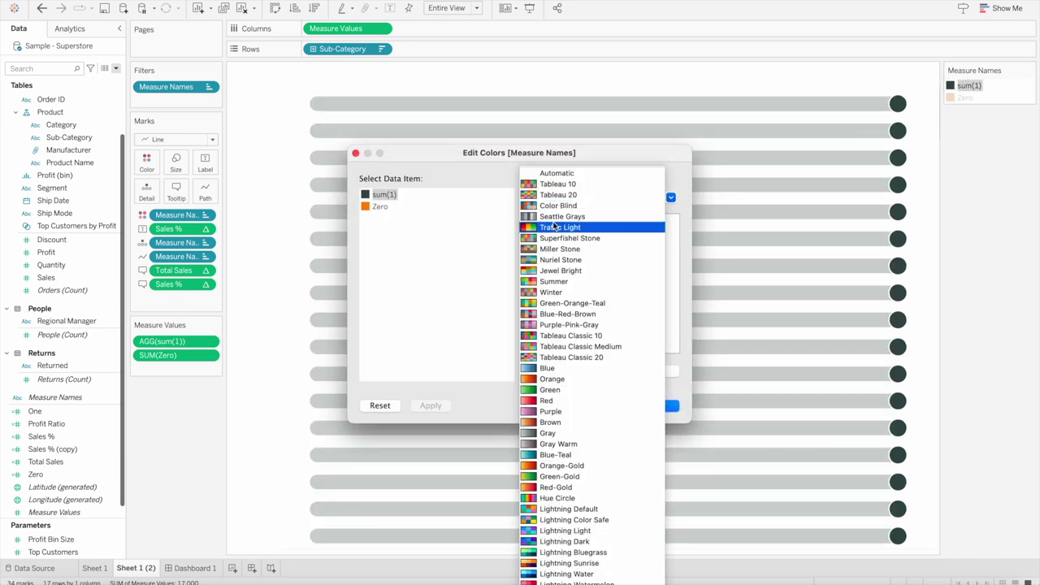
{"action": "left_click", "coordinate": [558, 216]}
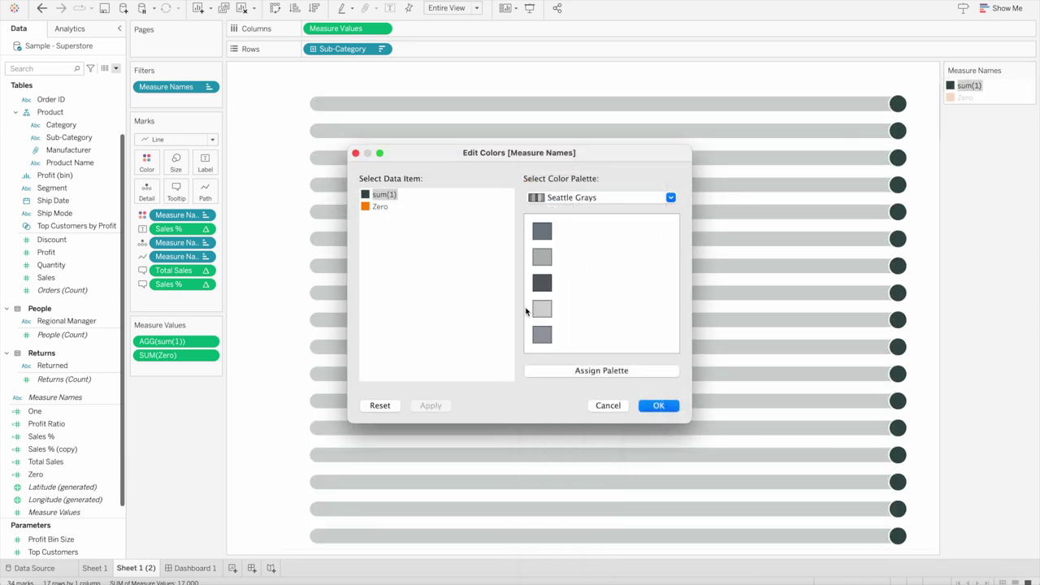
{"action": "left_click", "coordinate": [542, 284]}
{"action": "left_click", "coordinate": [543, 233]}
{"action": "left_click", "coordinate": [659, 406]}
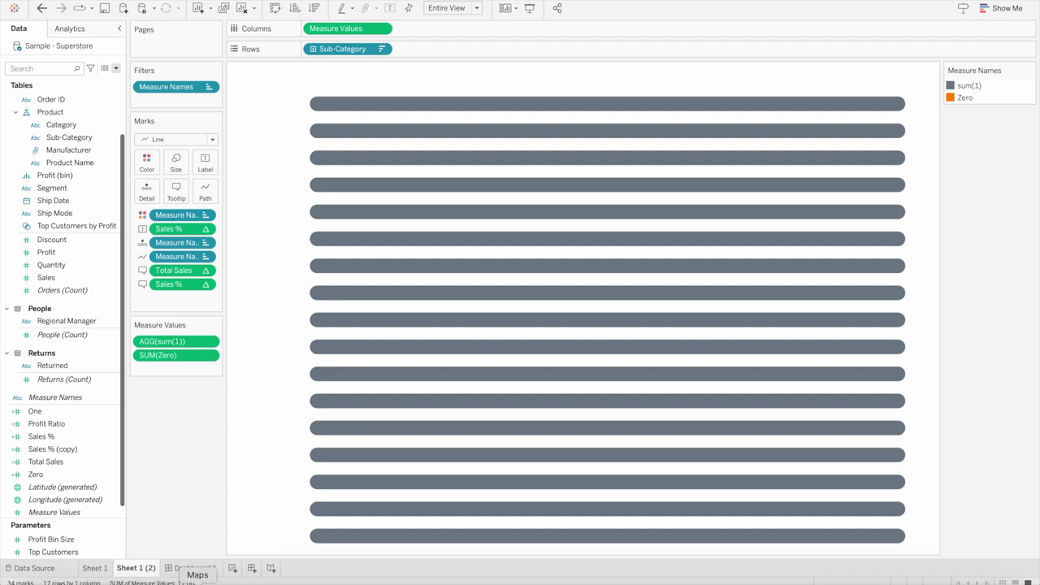
Display Dashboard 1 in presentation mode
{"action": "left_click", "coordinate": [201, 573]}
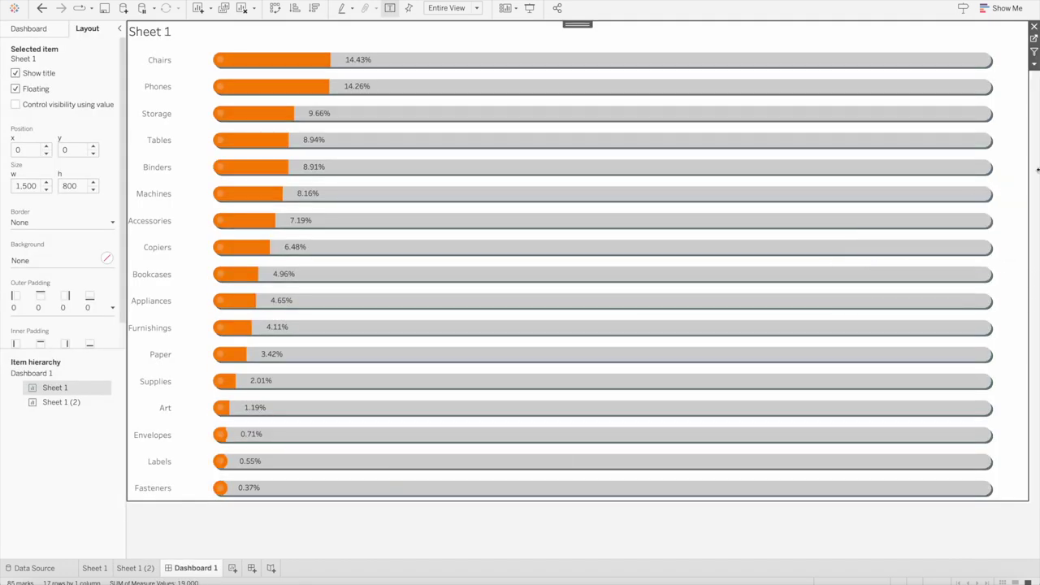
{"action": "left_click", "coordinate": [528, 9]}
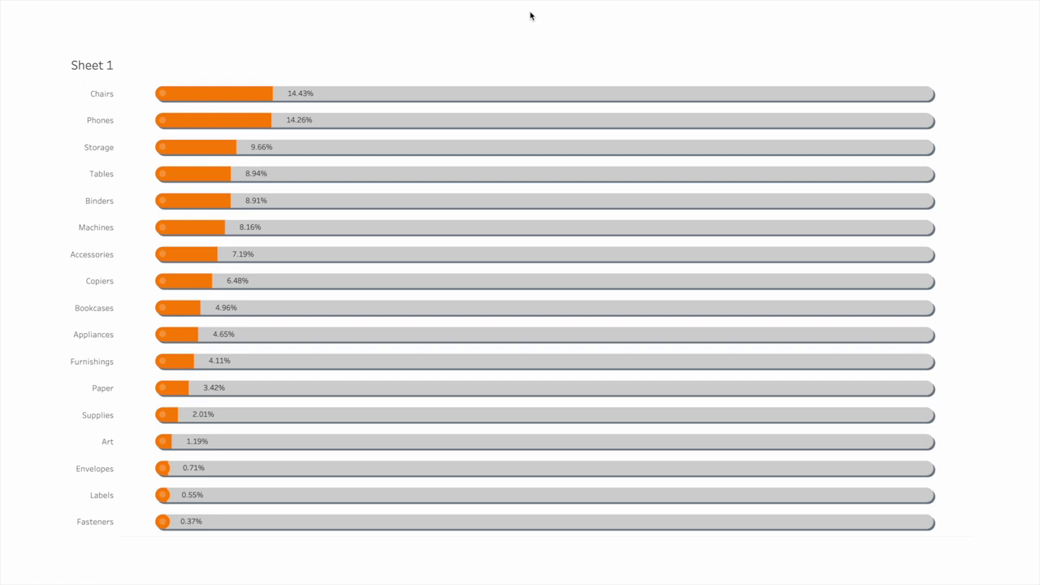